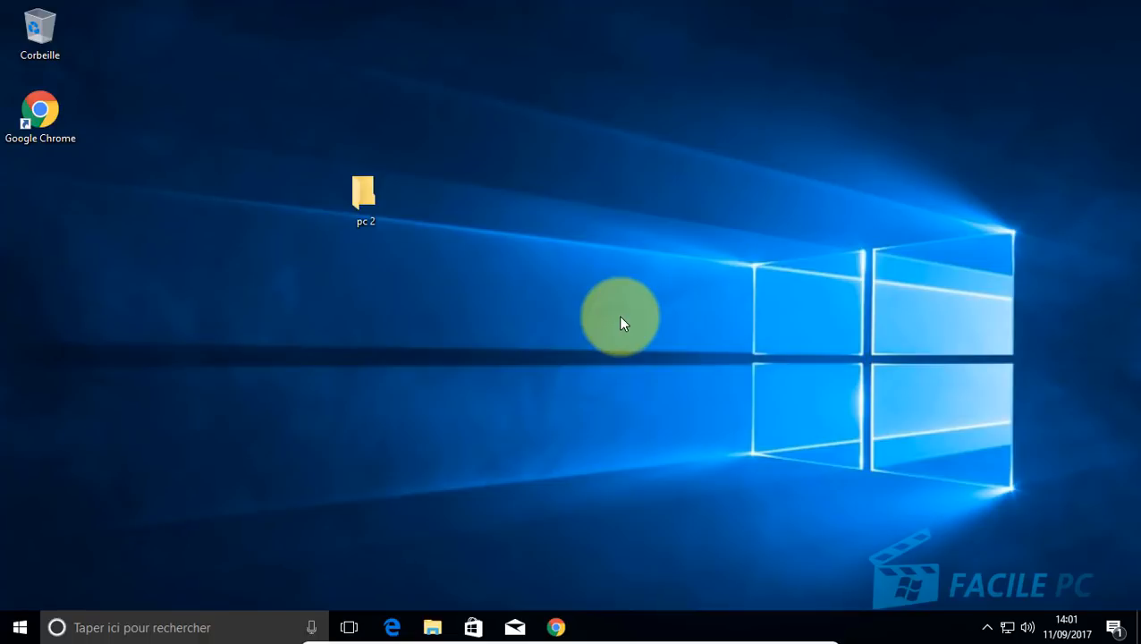
left_click(554, 628)
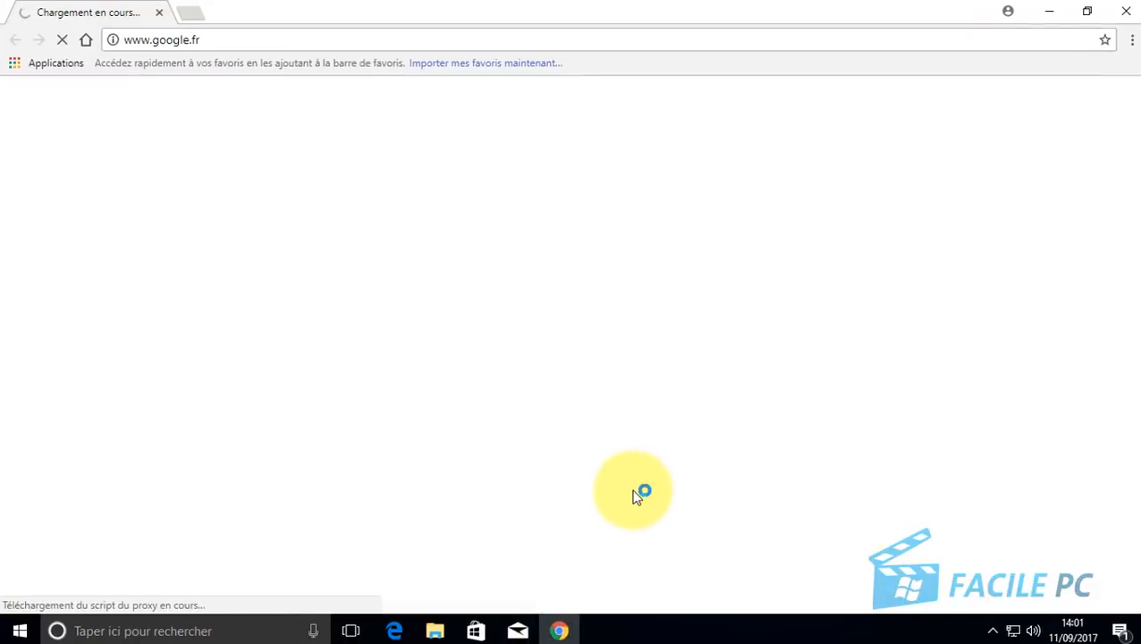
left_click(558, 55)
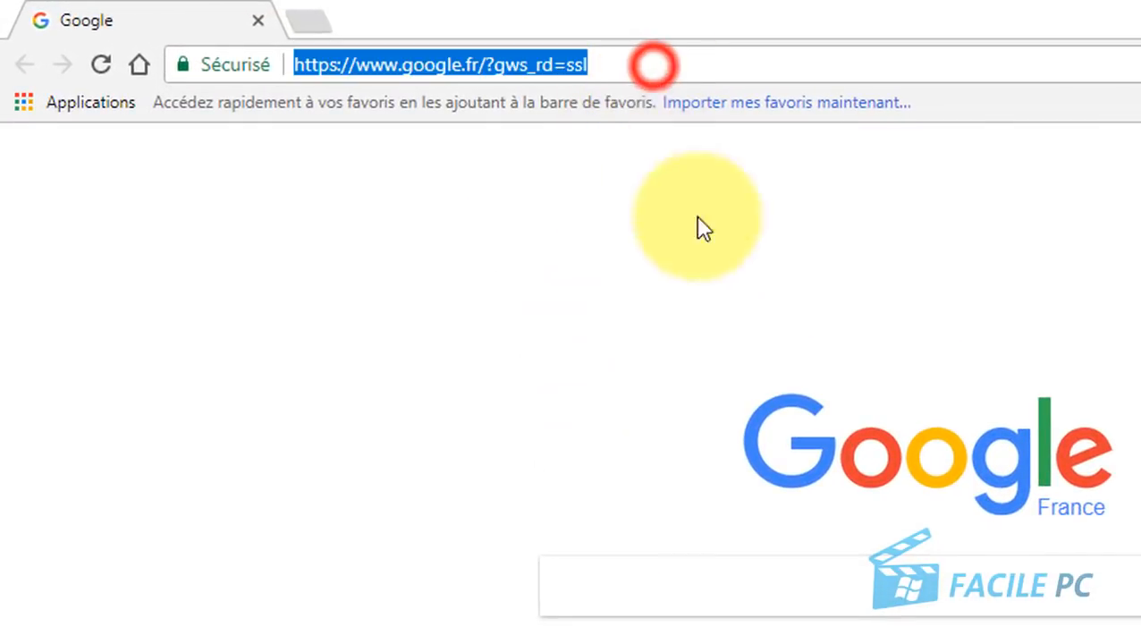
type("www.")
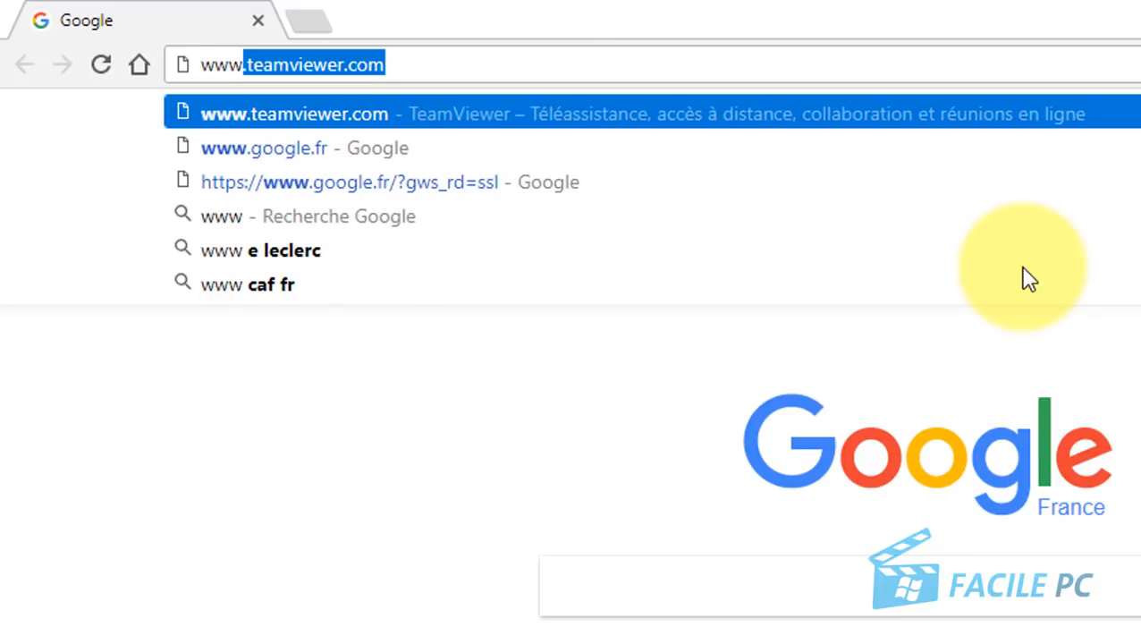
type("teamvi")
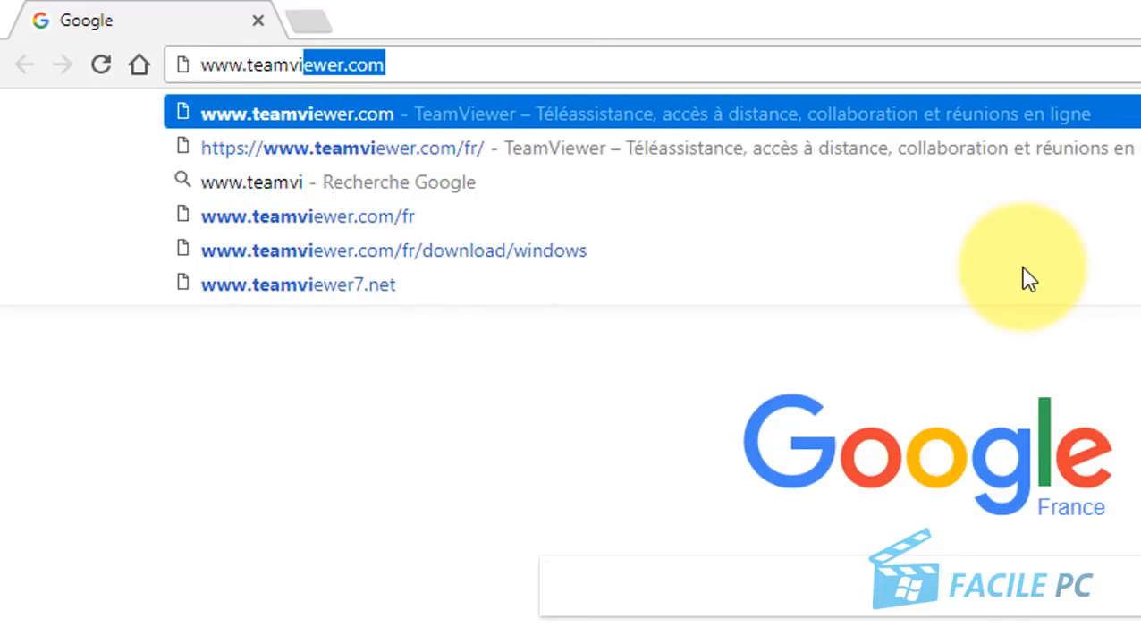
type("ewer.com")
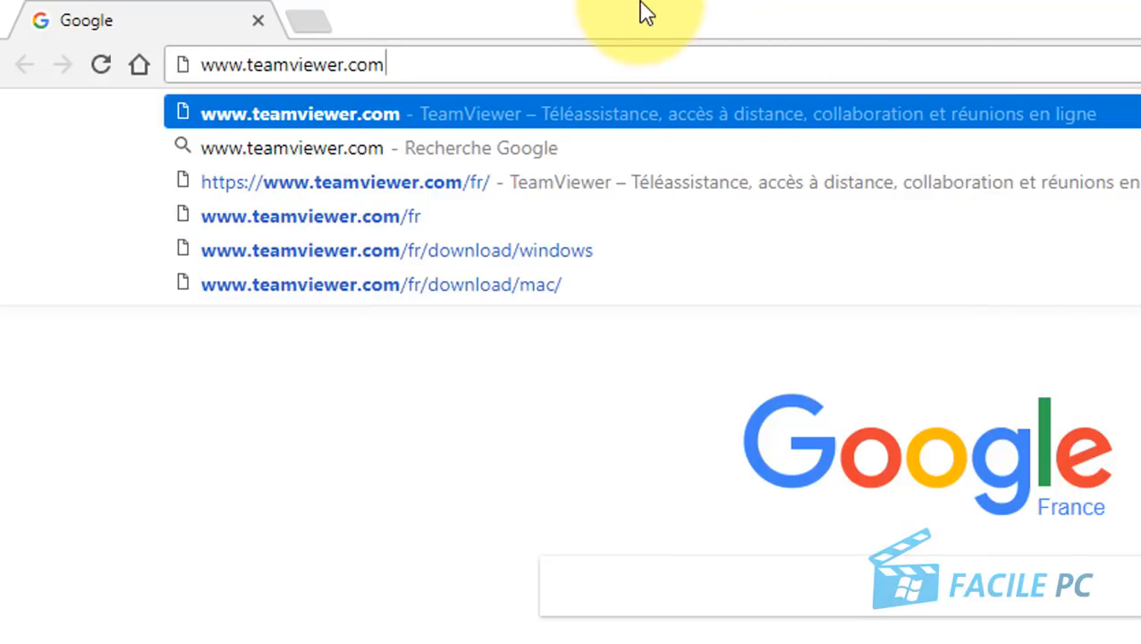
key("Return")
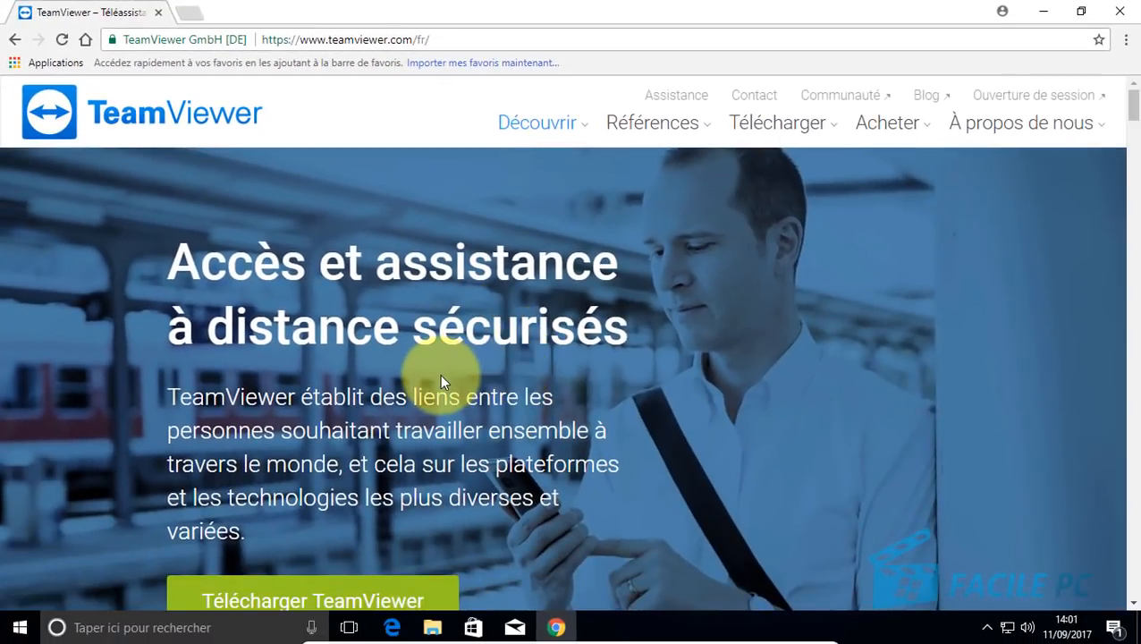
Step: Download TeamViewer_Setup.exe with 'Télécharger TeamViewer', then close Chrome
scroll(439, 374, "down", 1)
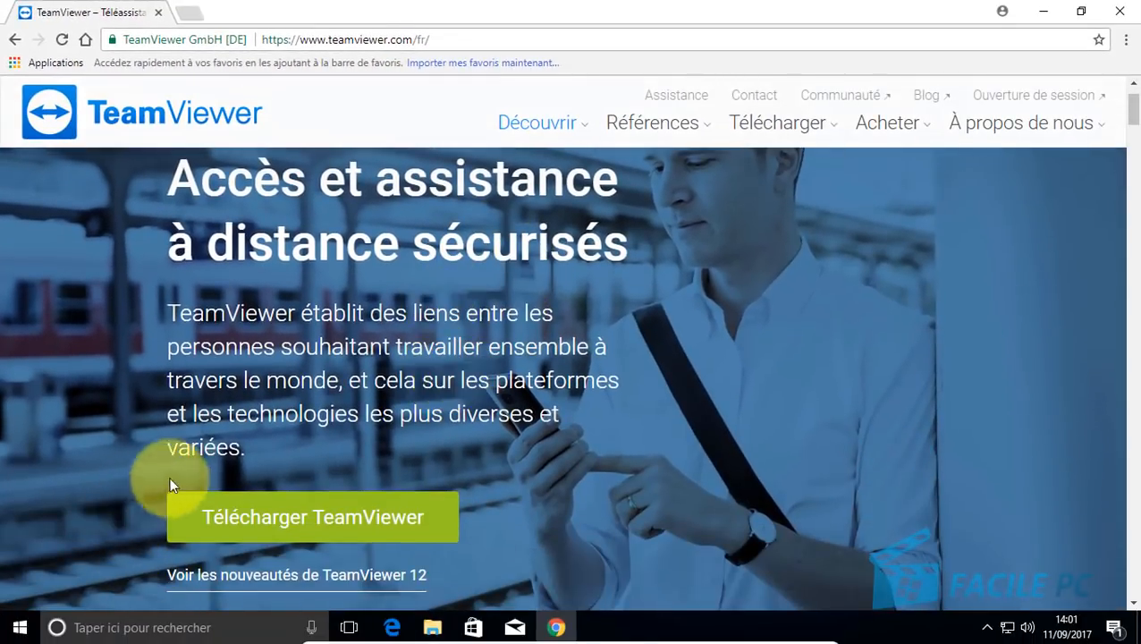
left_click(309, 520)
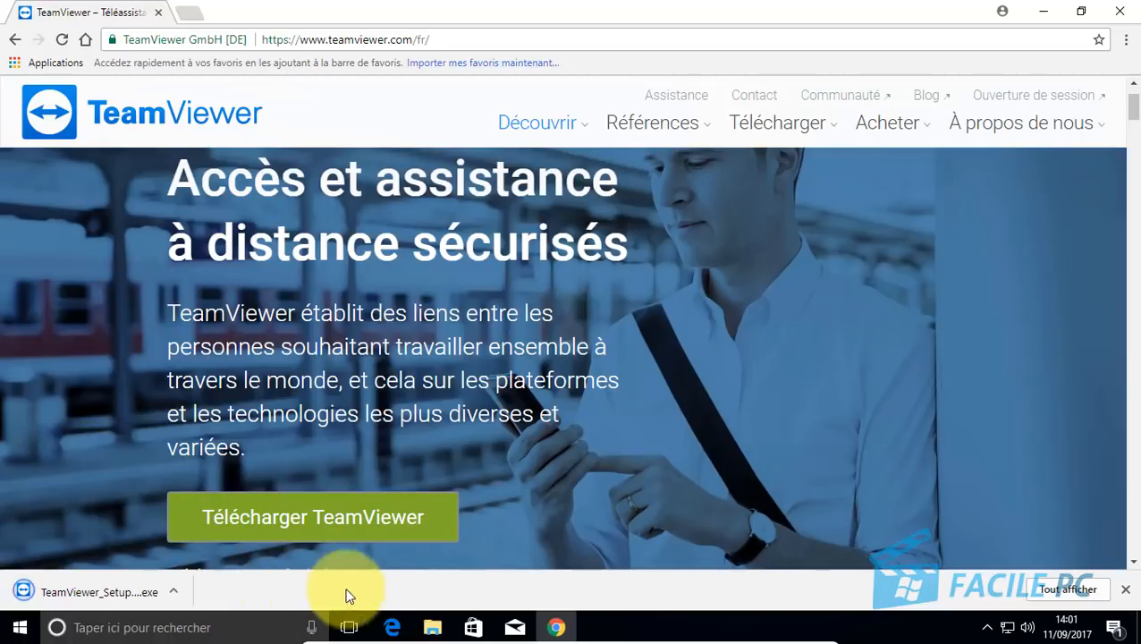
left_click(1118, 18)
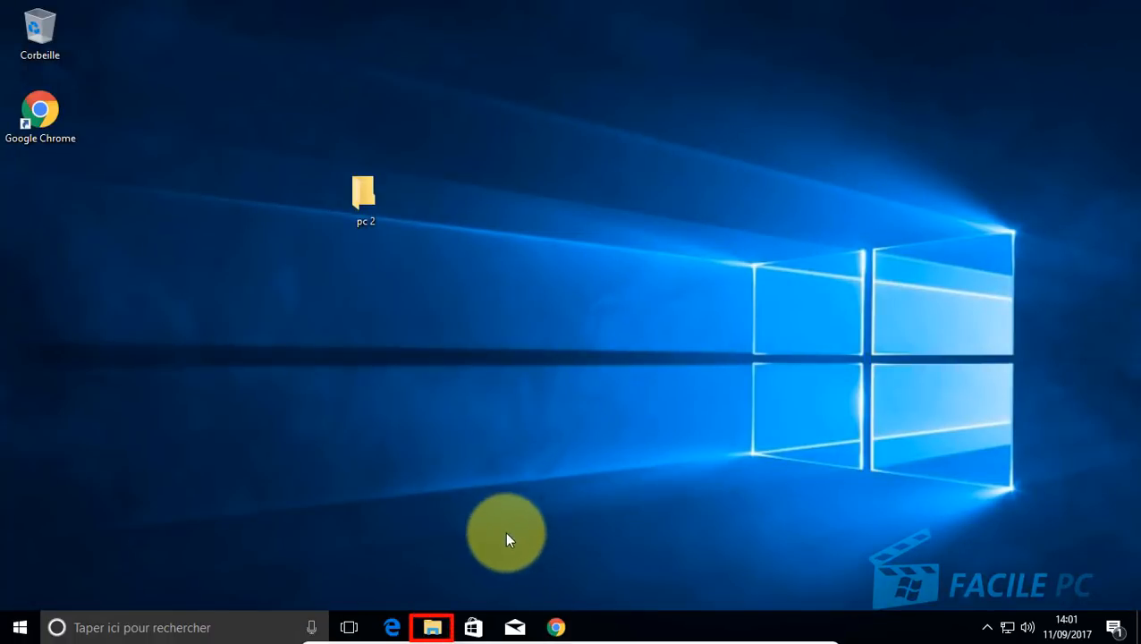
Step: In File Explorer's Téléchargements folder, run the original TeamViewer_Setup file
left_click(433, 627)
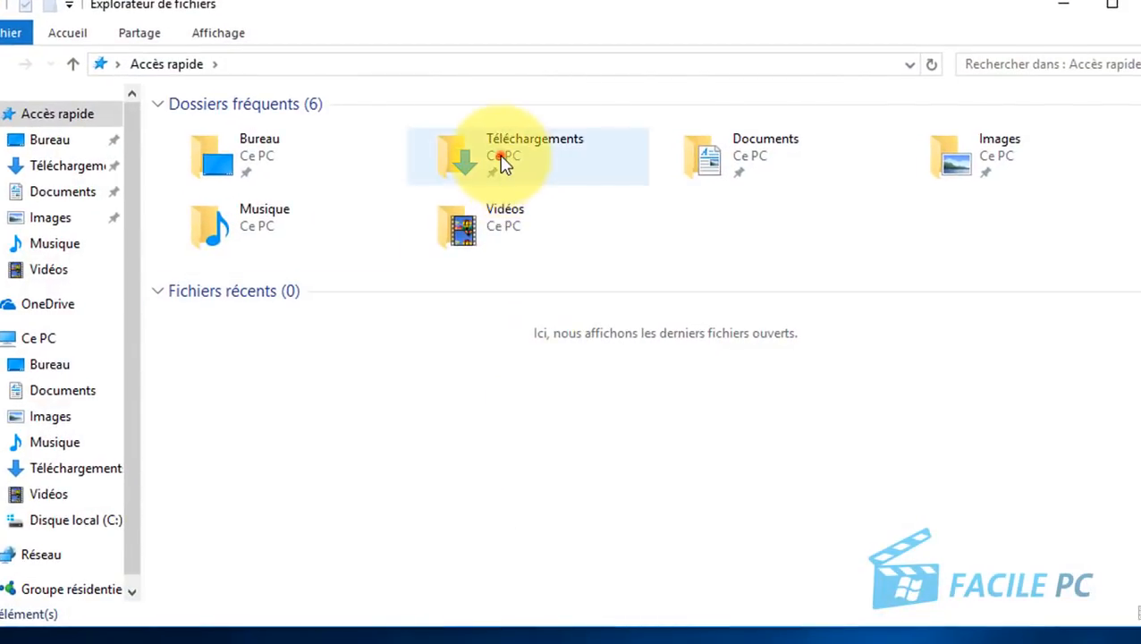
double_click(500, 163)
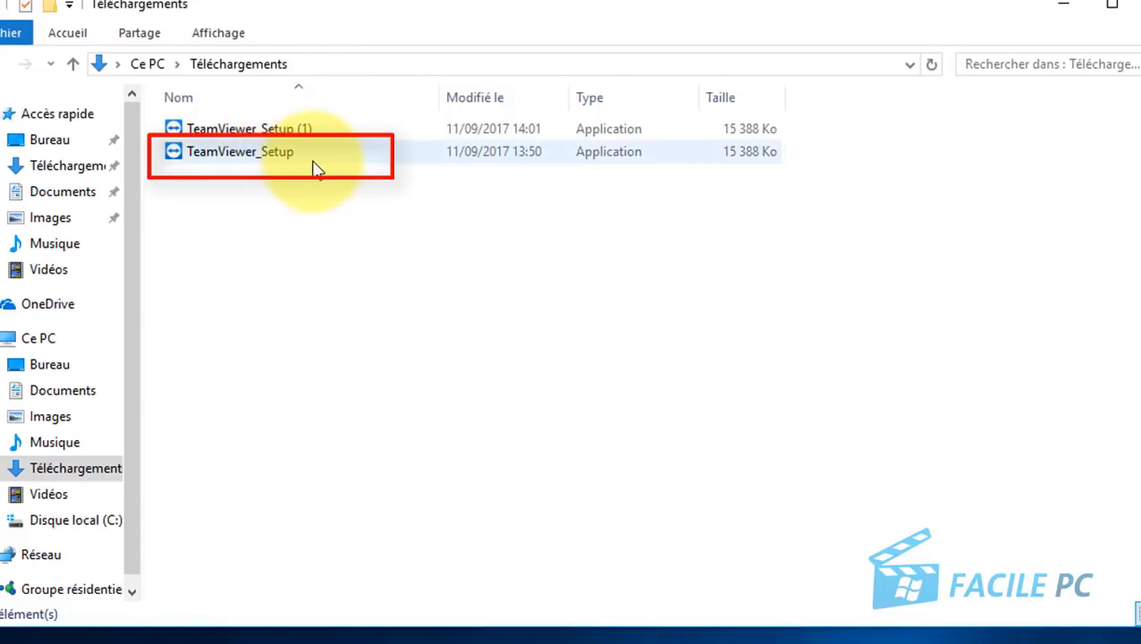
left_click(261, 152)
left_click(260, 130)
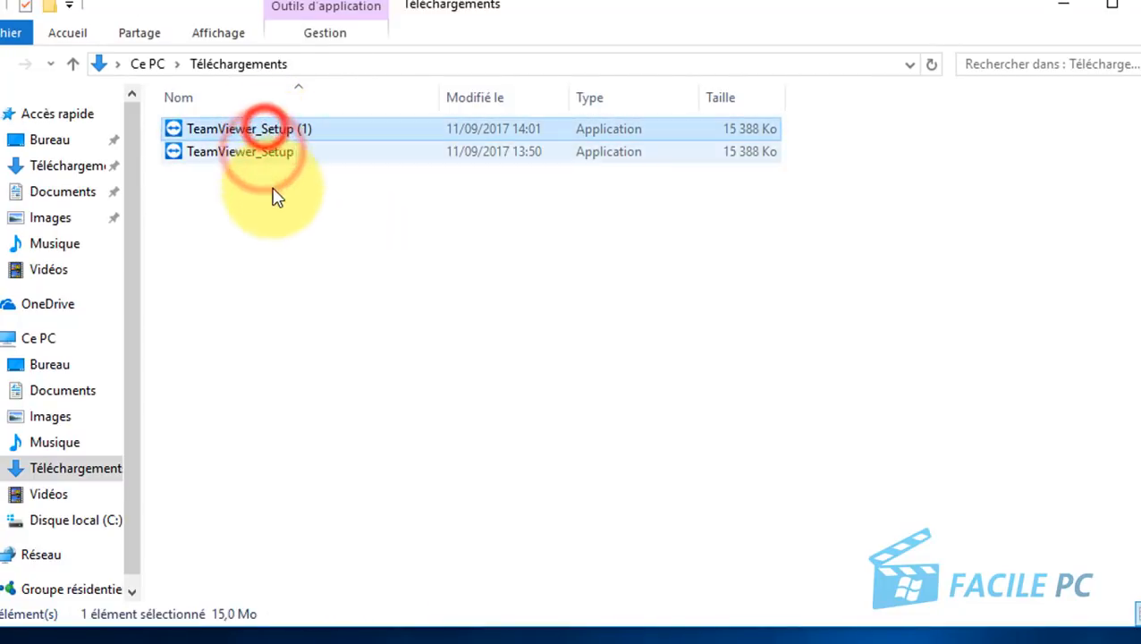
left_click(248, 154)
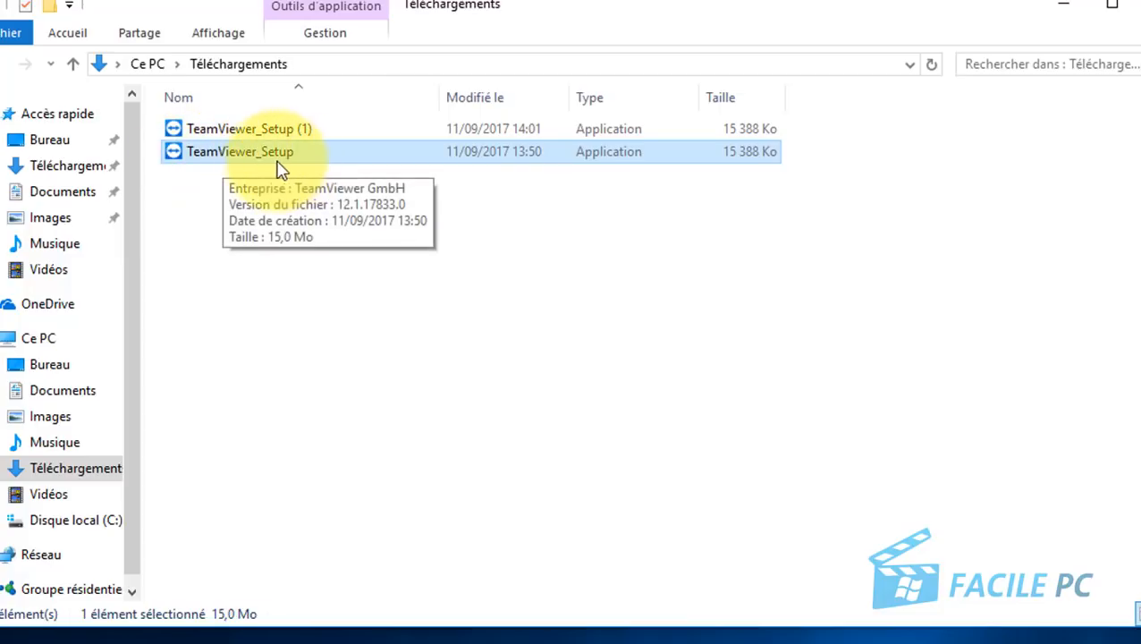
double_click(266, 159)
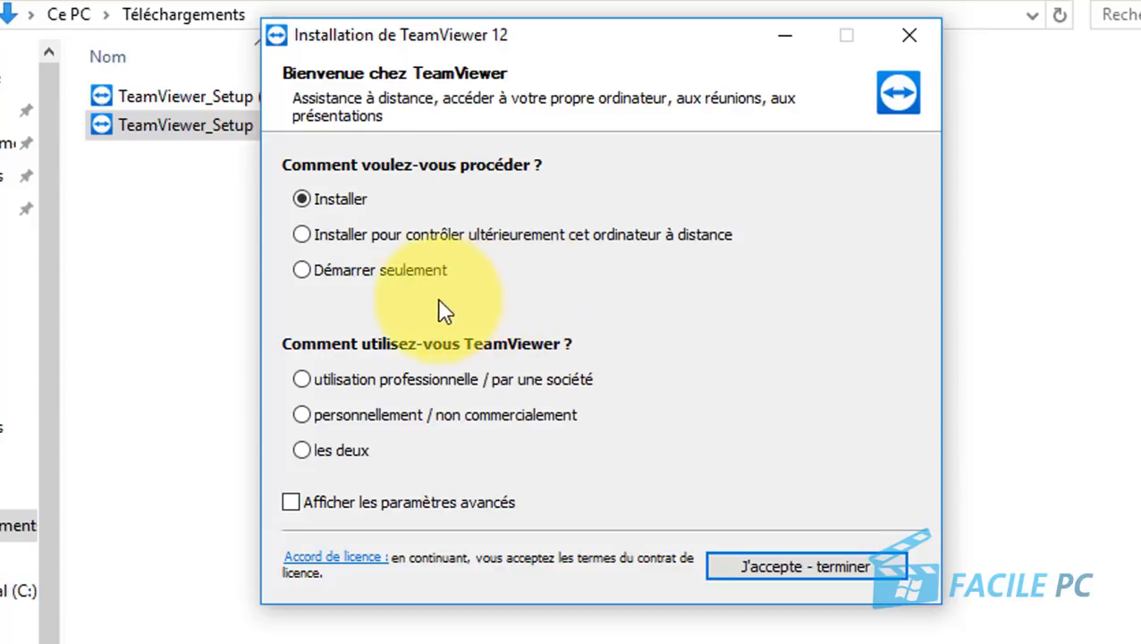
Step: Choose 'Démarrer seulement' and personal non-commercial use, accept, and approve the UAC prompt with Oui
left_click(304, 269)
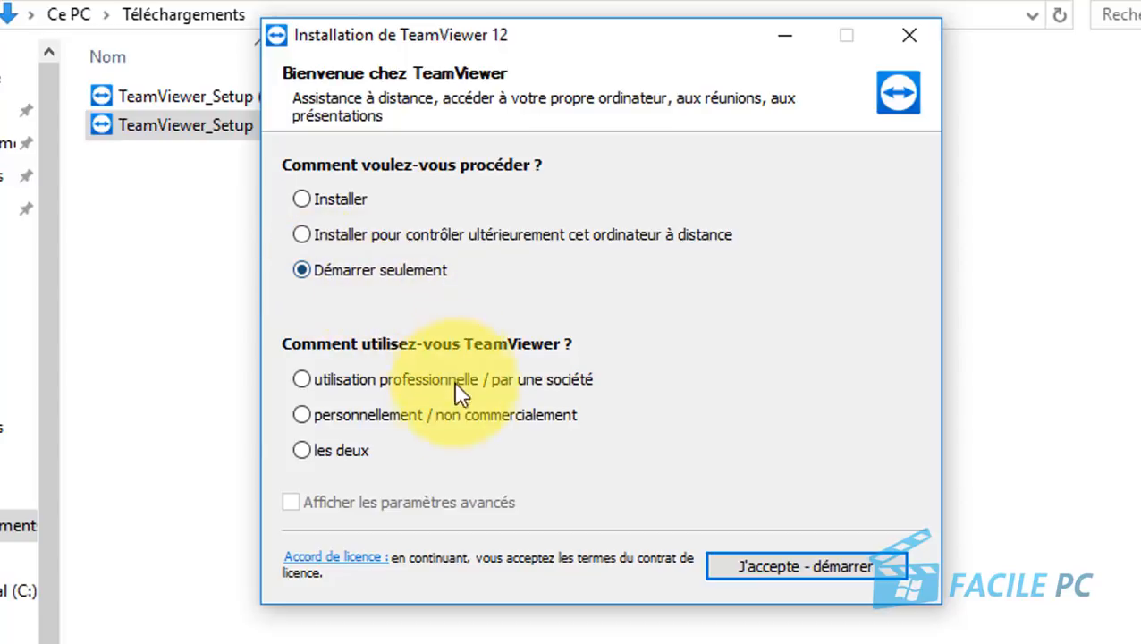
left_click(303, 419)
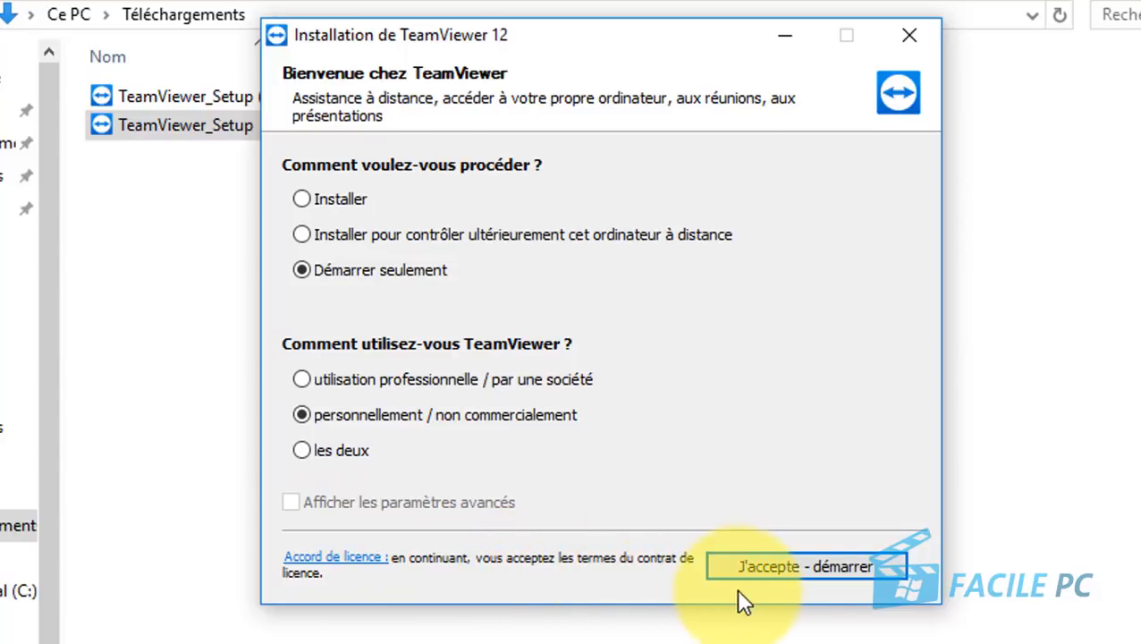
left_click(823, 575)
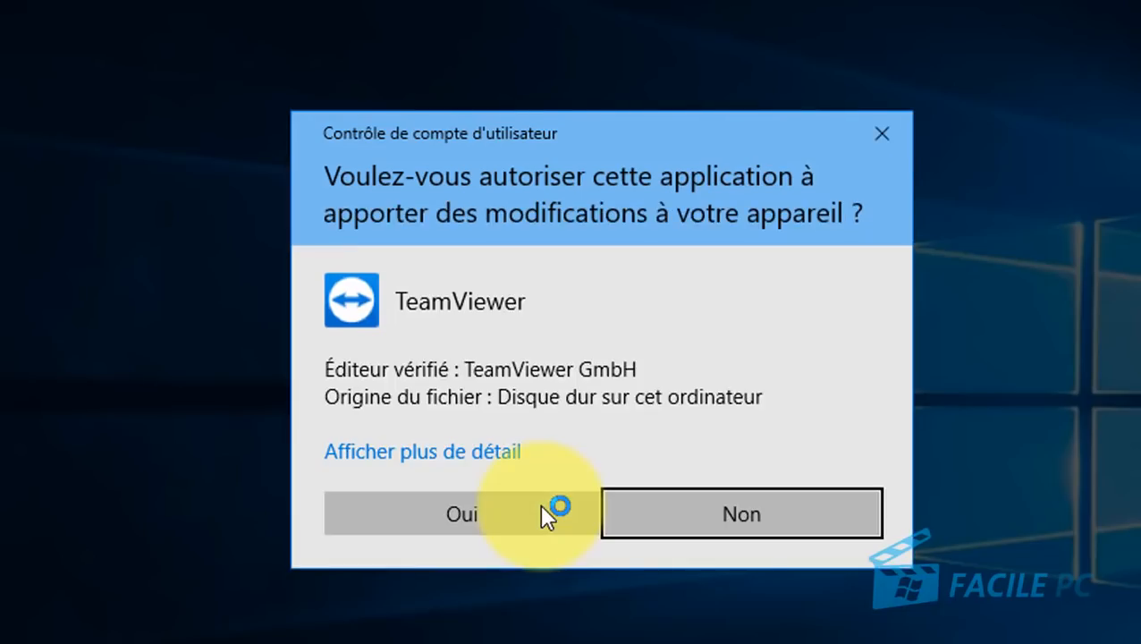
left_click(455, 516)
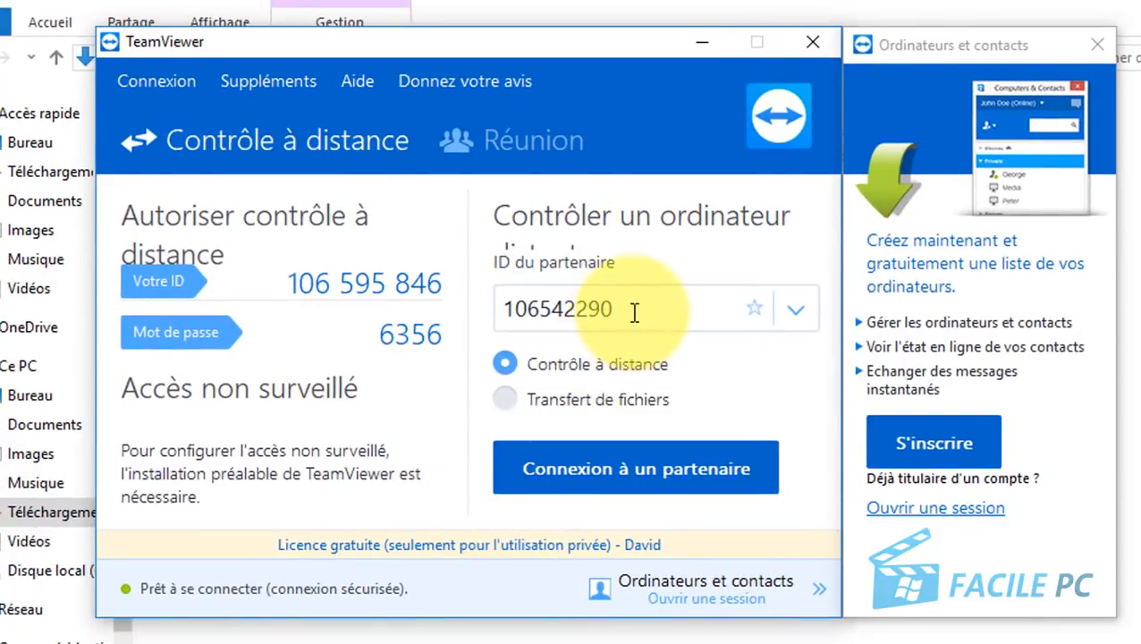
Step: Delete the old number from the 'ID du partenaire' field
double_click(561, 308)
key("BackSpace")
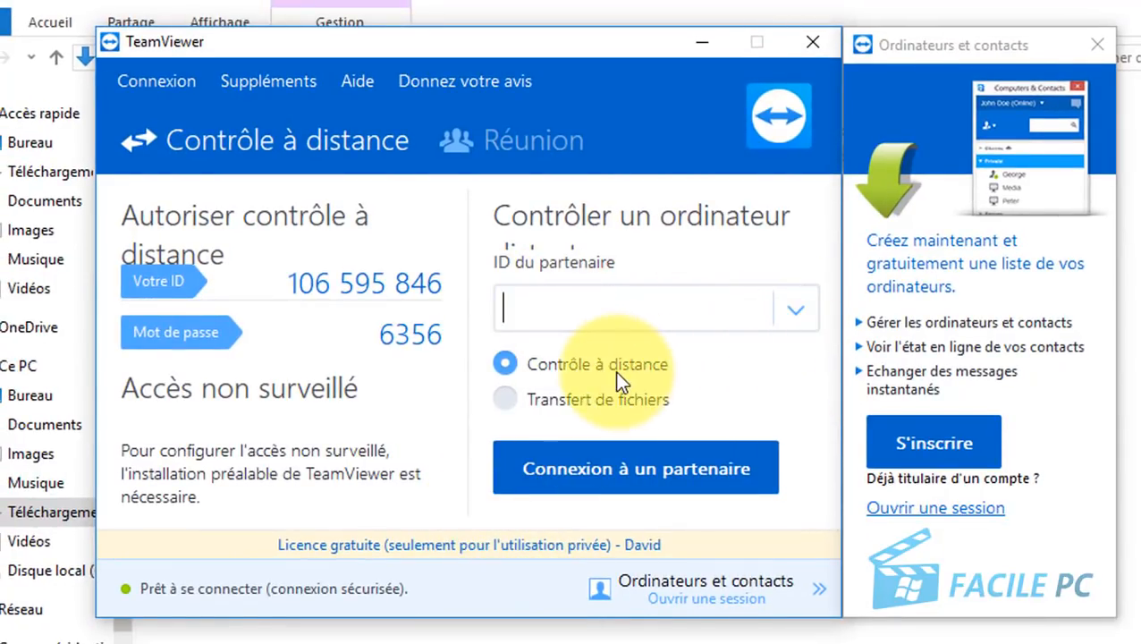
left_click(479, 304)
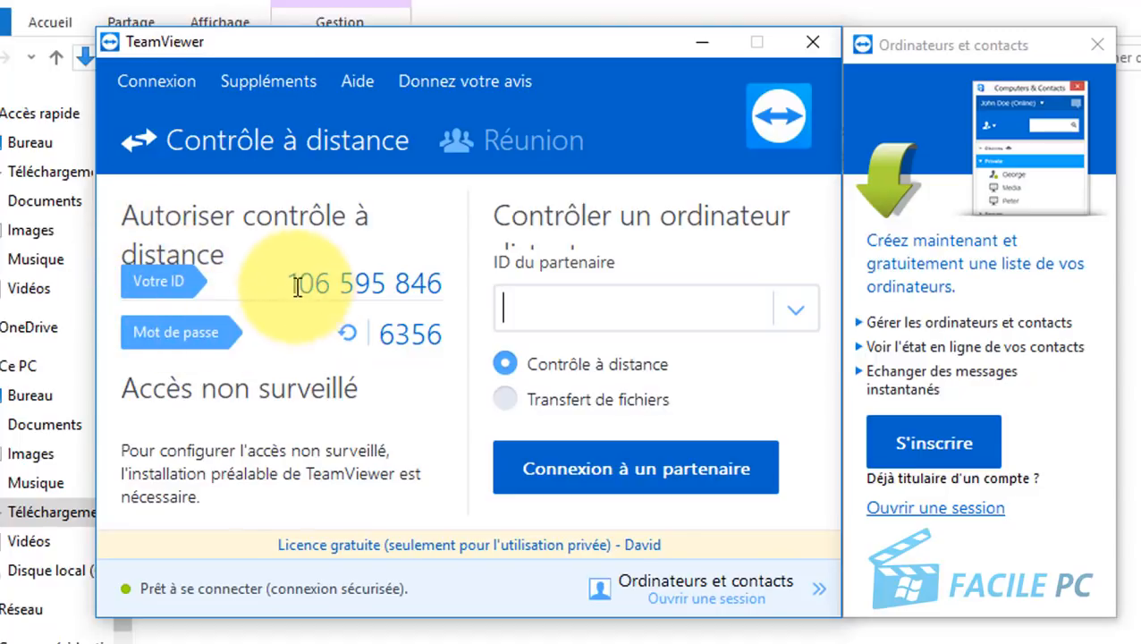
Step: Select this computer's own ID number, then deselect it
left_click_drag(290, 283, 464, 283)
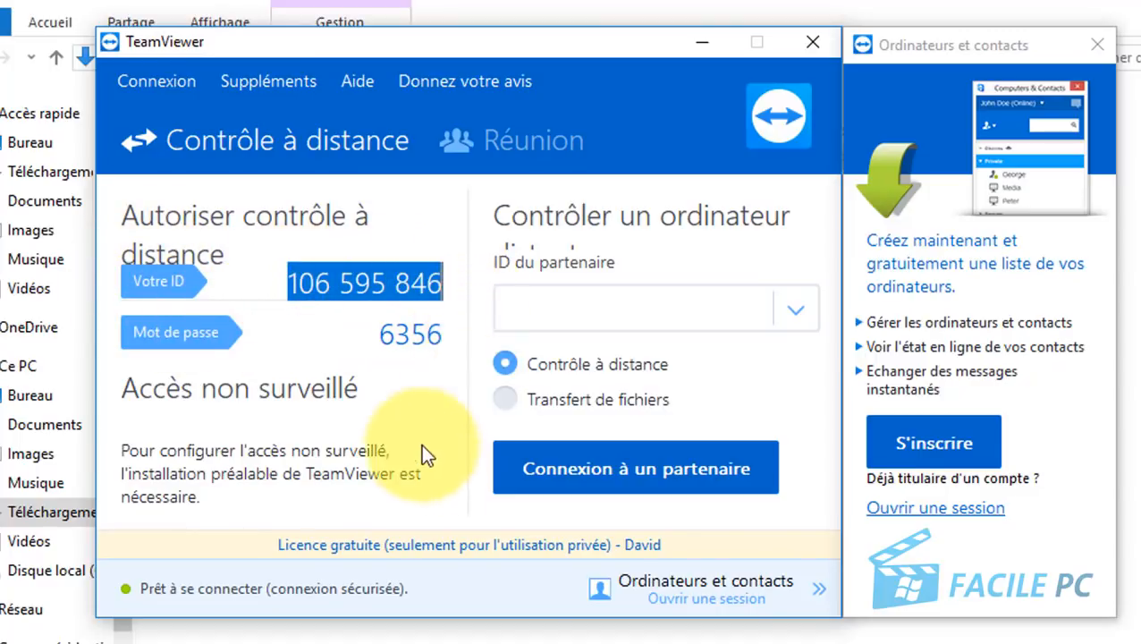
left_click(449, 283)
left_click(331, 281)
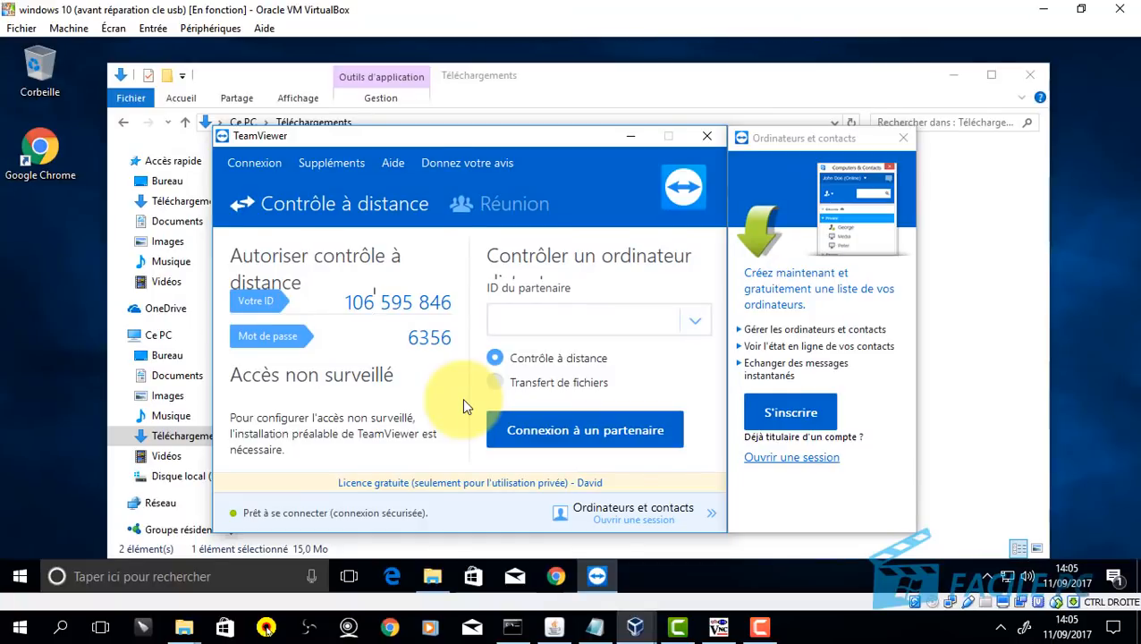
Step: Place the VMs side by side, close the second VM's Téléchargements window, and focus the left VM
left_click_drag(446, 20, 1139, 43)
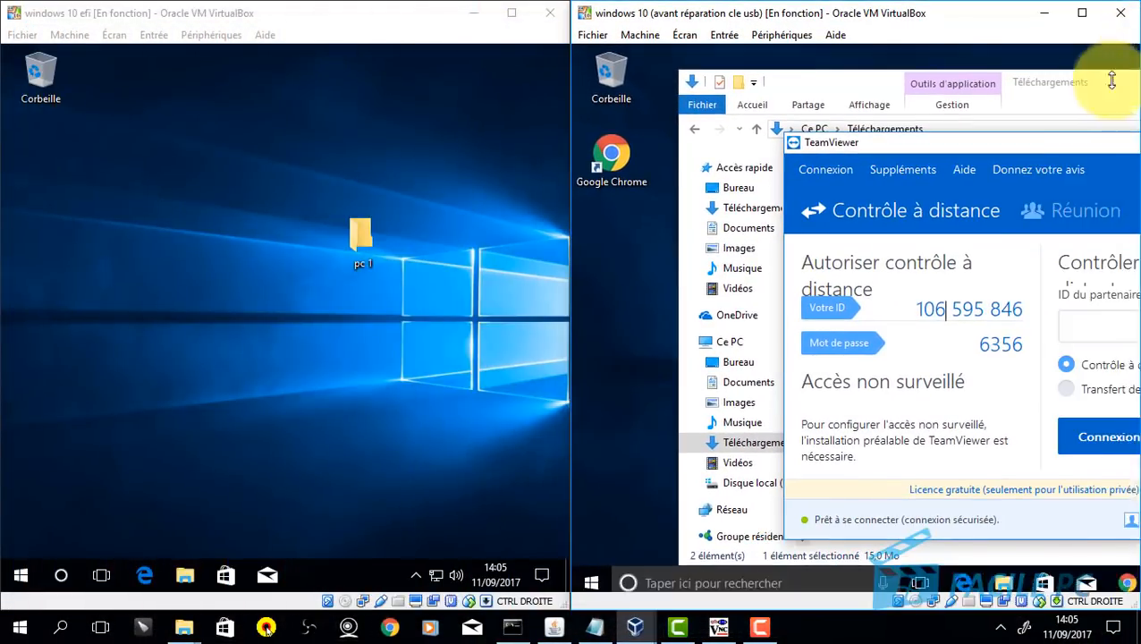
left_click(1116, 75)
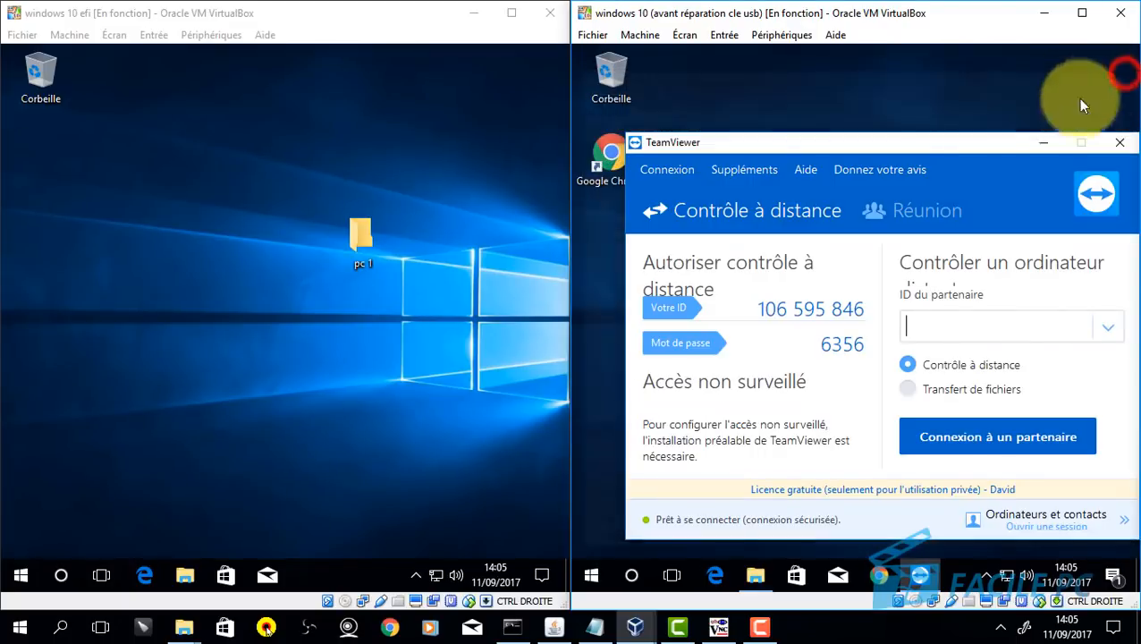
left_click_drag(954, 146, 897, 125)
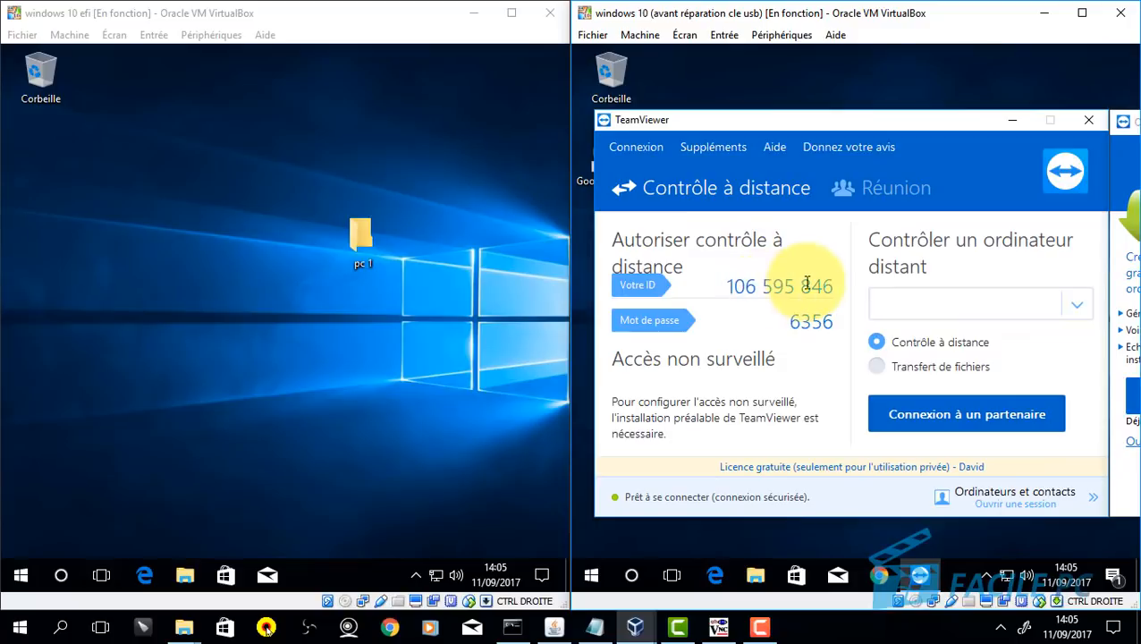
left_click(269, 13)
left_click(247, 319)
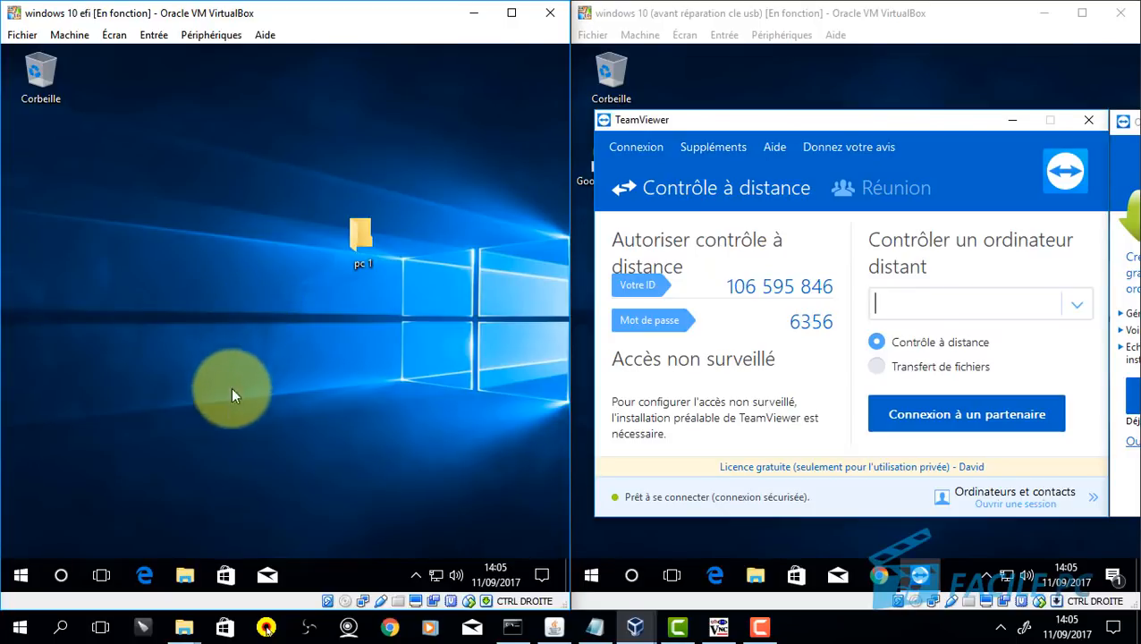
Step: On the left VM, select TeamViewer_Setup in Téléchargements and close the file manager
left_click(188, 573)
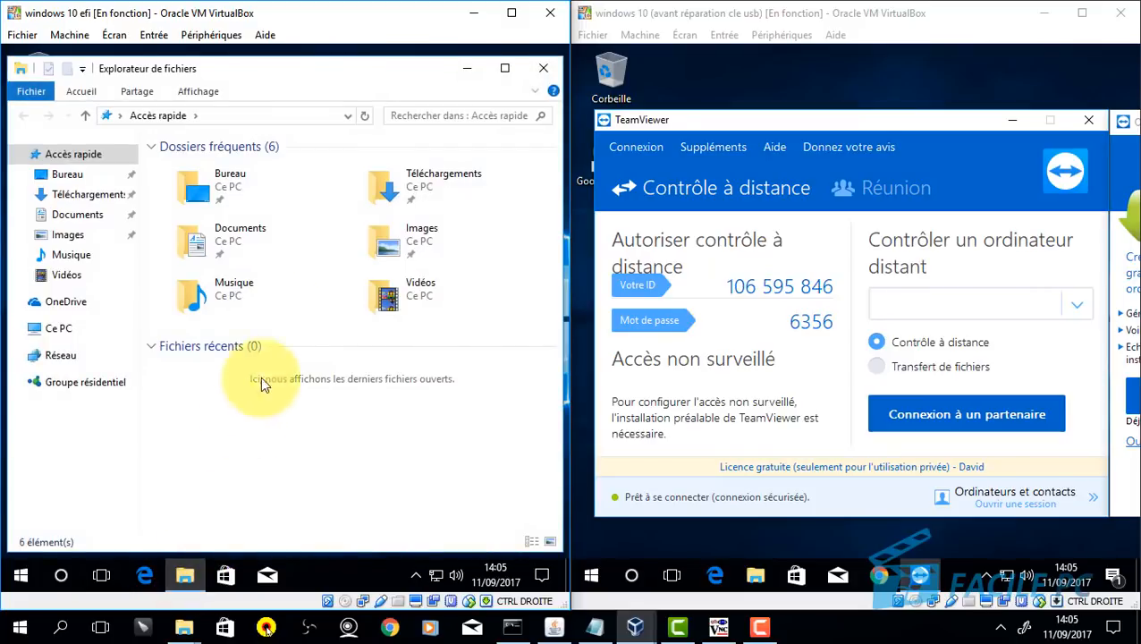
double_click(383, 187)
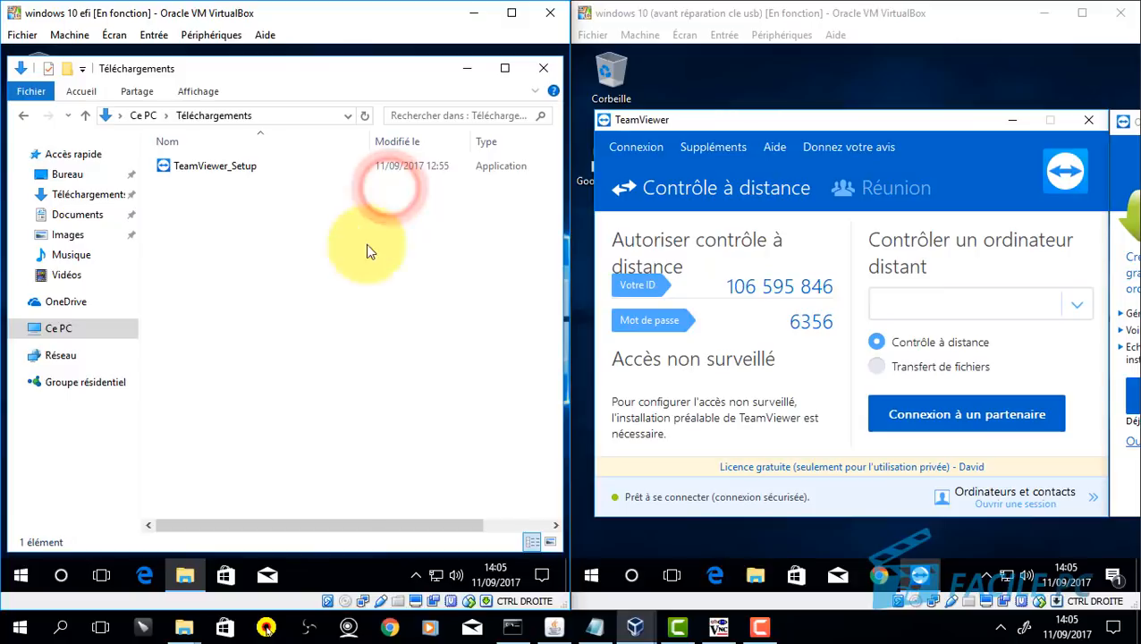
left_click(168, 163)
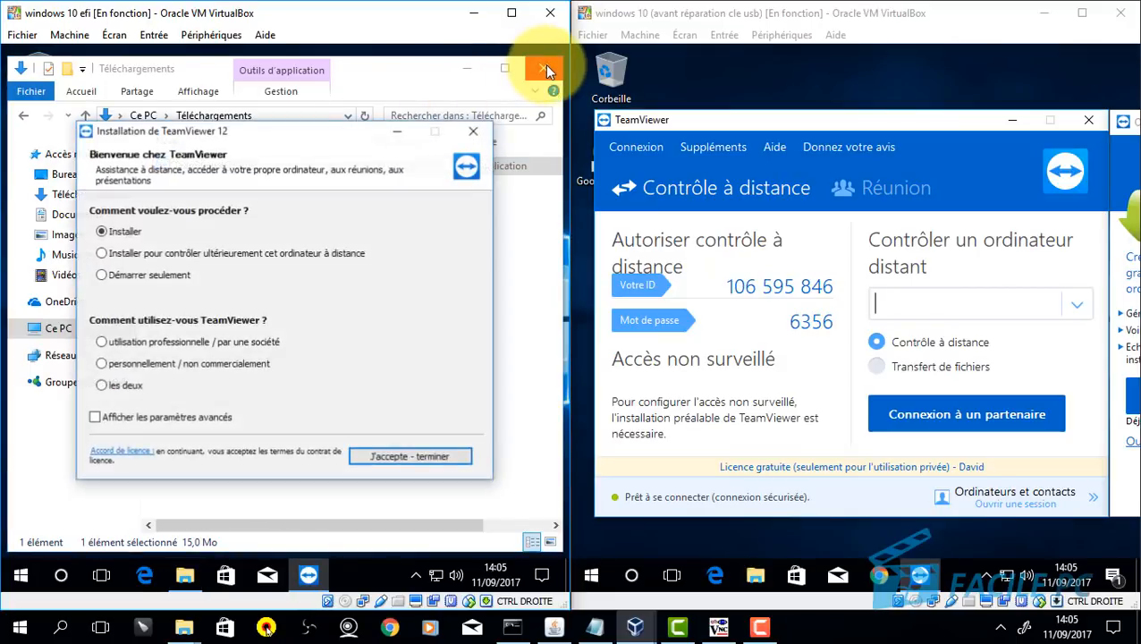
left_click(545, 66)
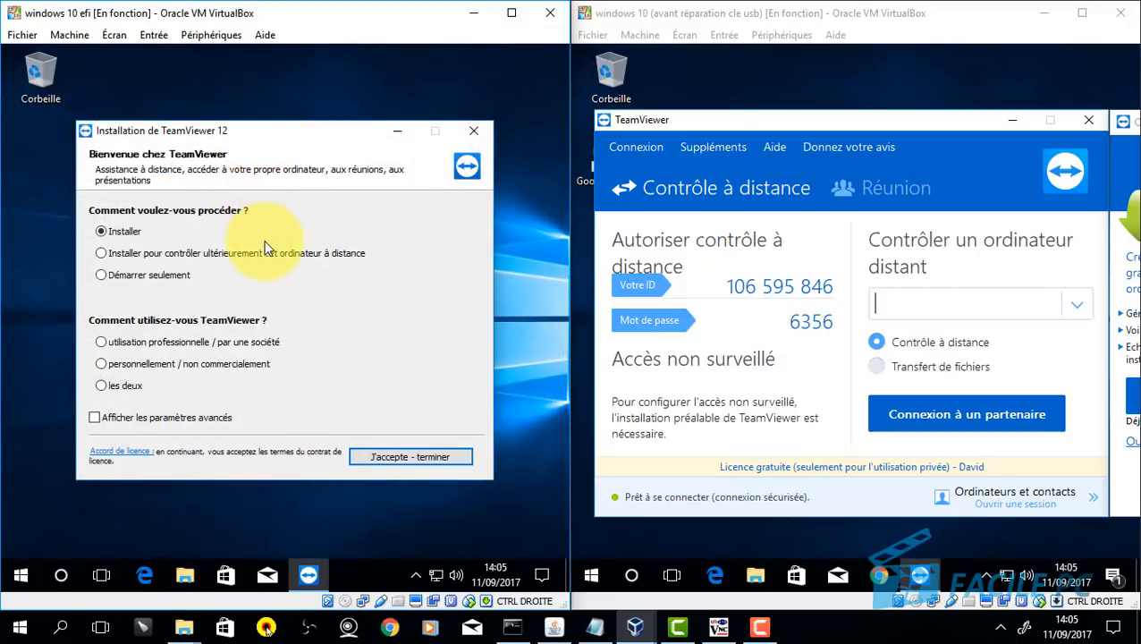
Step: Choose 'Démarrer seulement' and personal non-commercial use, then click 'J'accepte - démarrer'
left_click(101, 275)
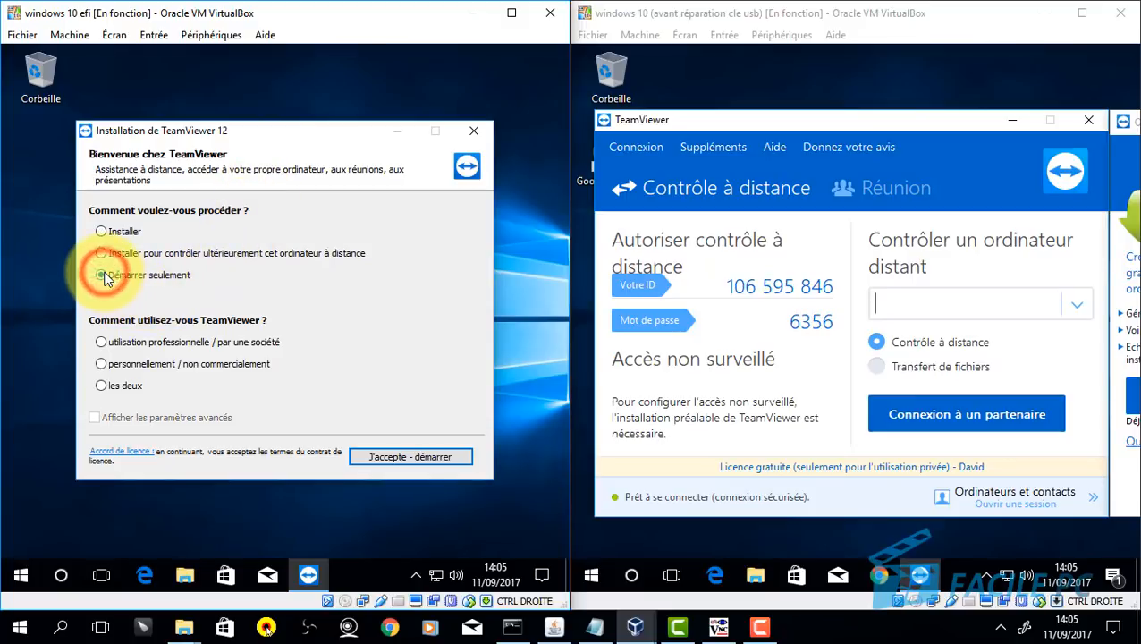
left_click(100, 363)
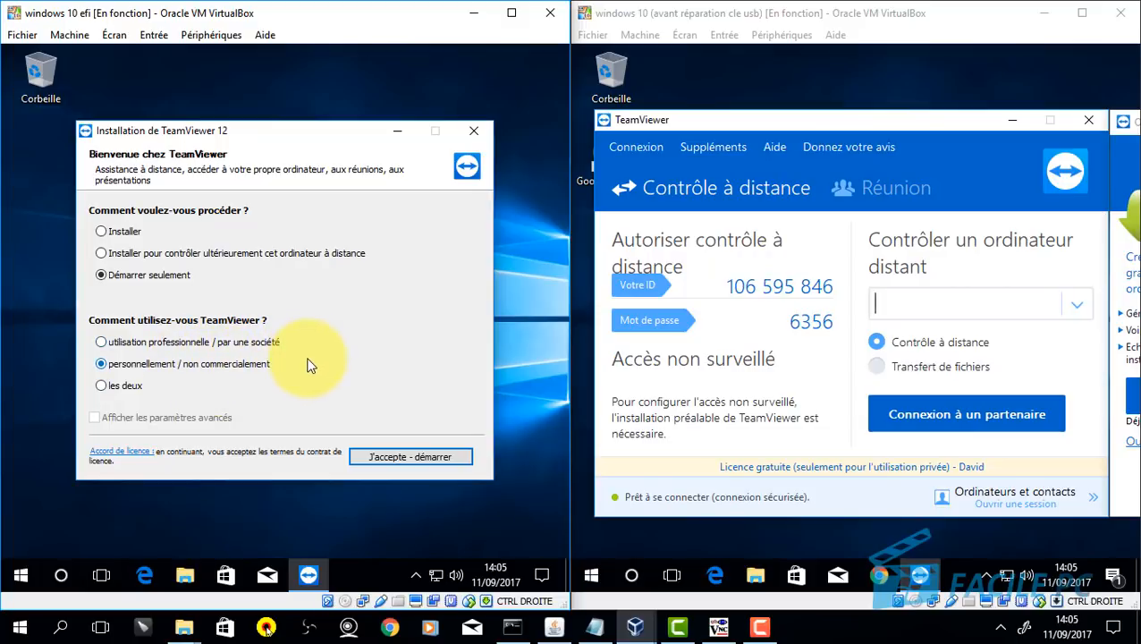
left_click(402, 455)
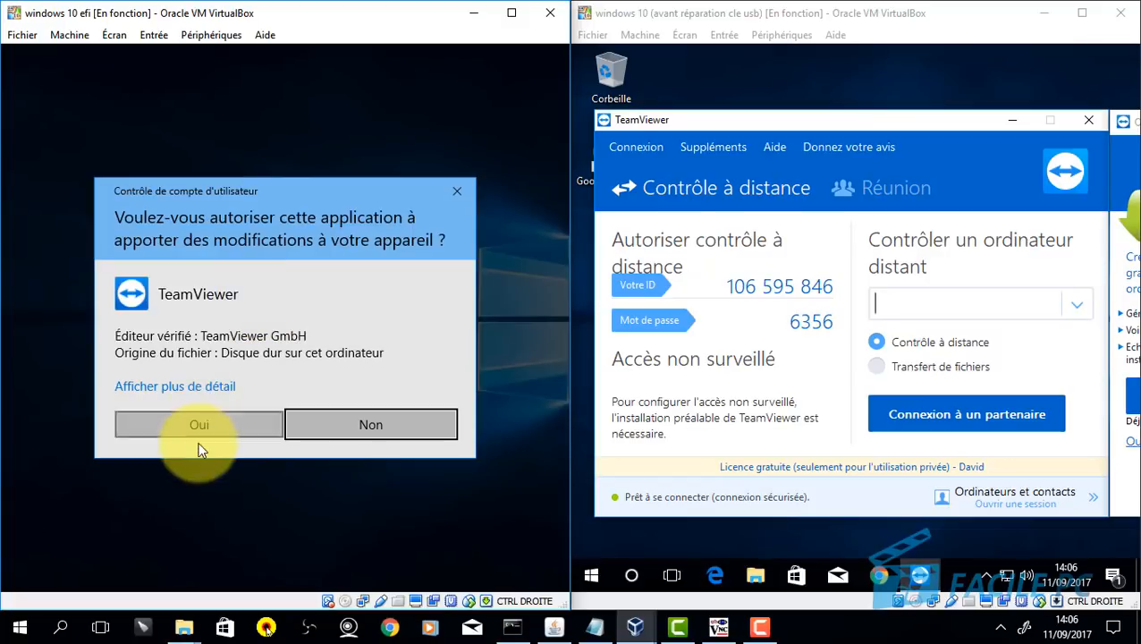
Step: Approve the left VM's permission prompt, then generate a new random password twice on the right TeamViewer
left_click(189, 426)
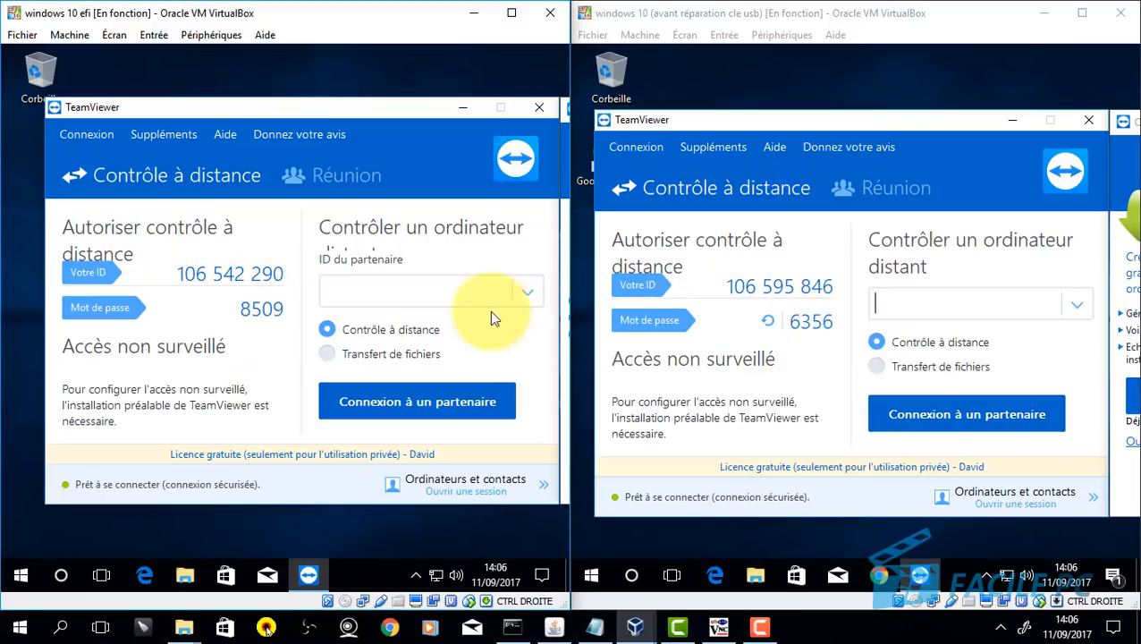
left_click(769, 322)
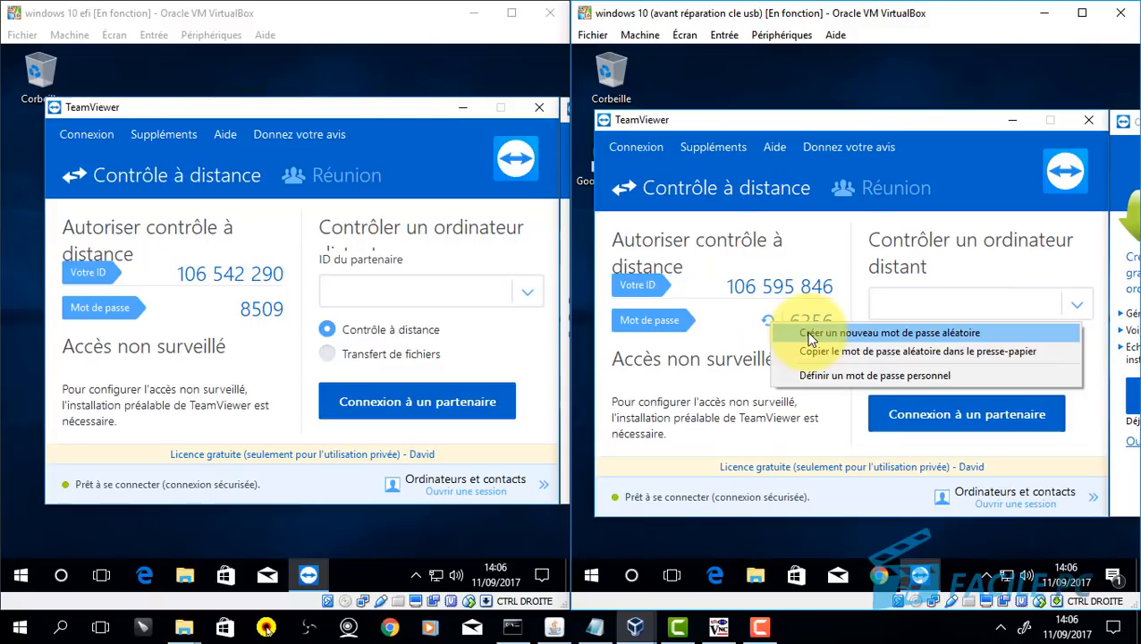
left_click(803, 333)
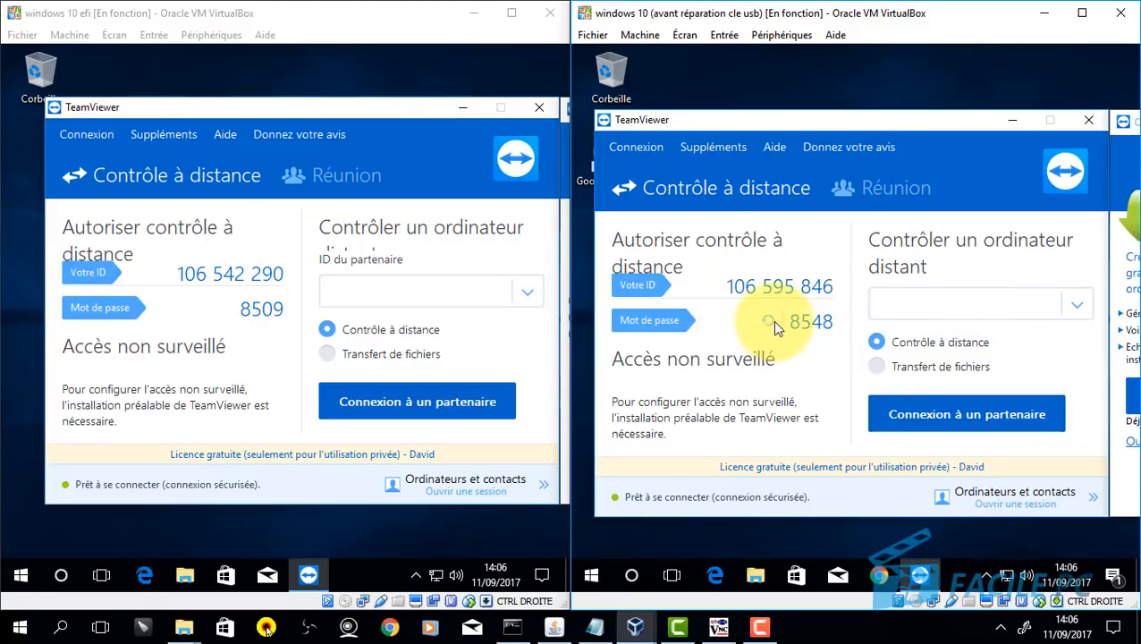
left_click(769, 322)
left_click(796, 328)
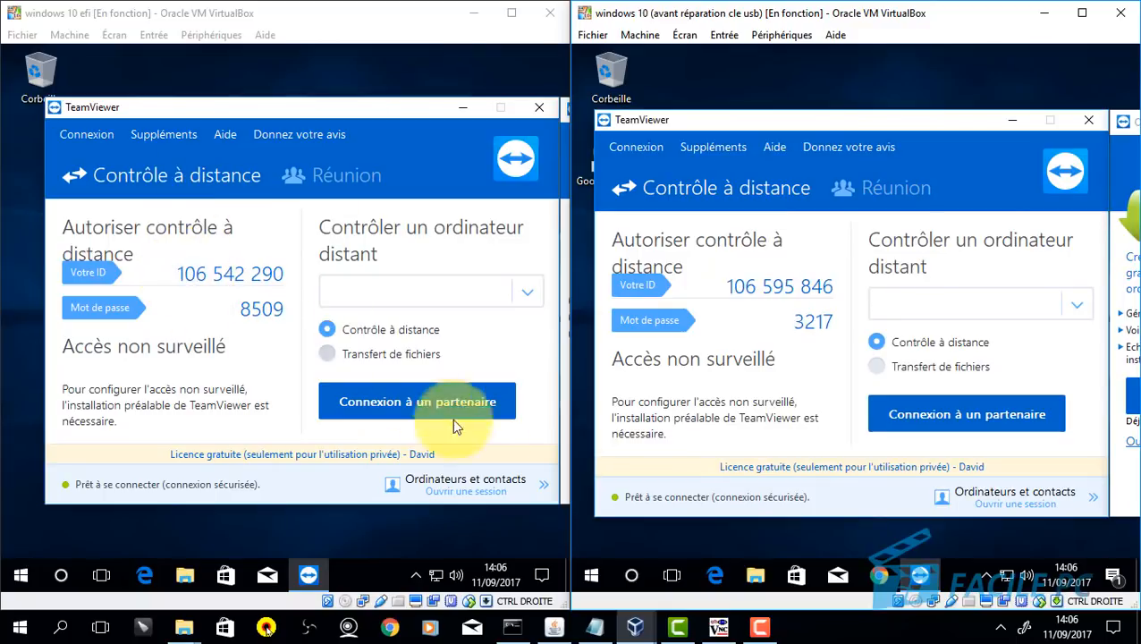
Step: Enter the left machine's ID as partner and click 'Connexion à un partenaire'
left_click(883, 306)
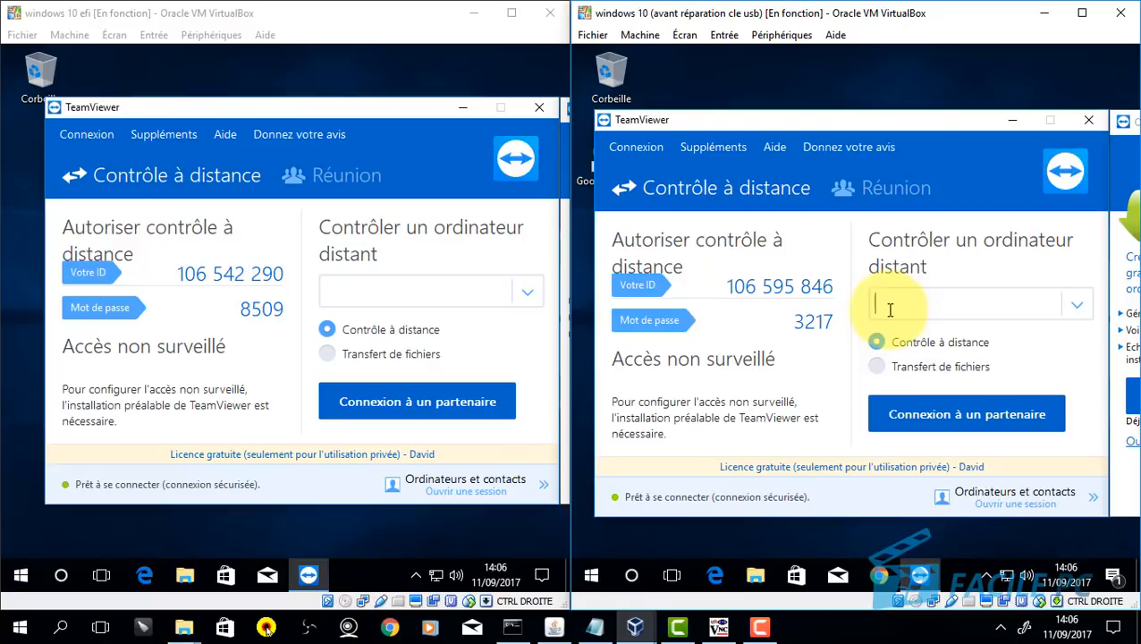
type("106542290")
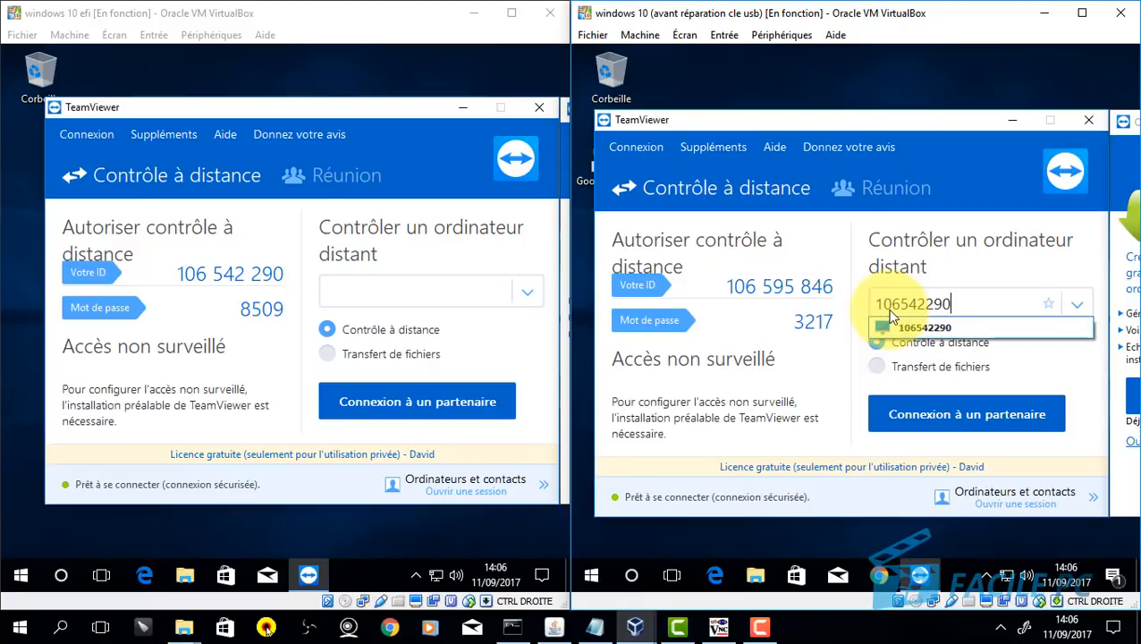
left_click(904, 327)
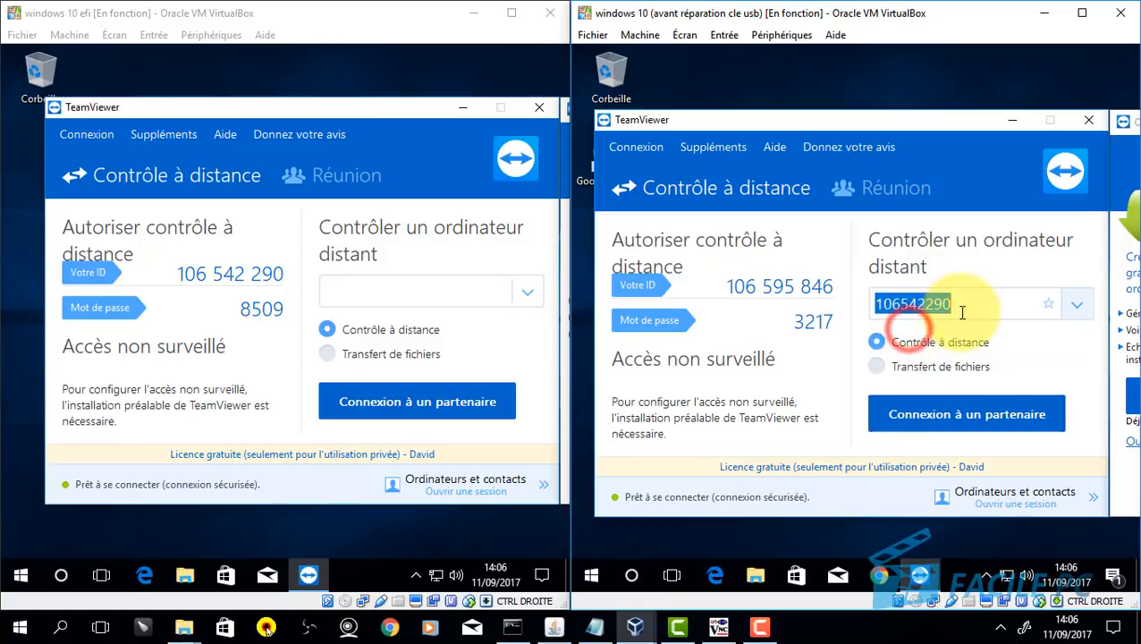
left_click(963, 424)
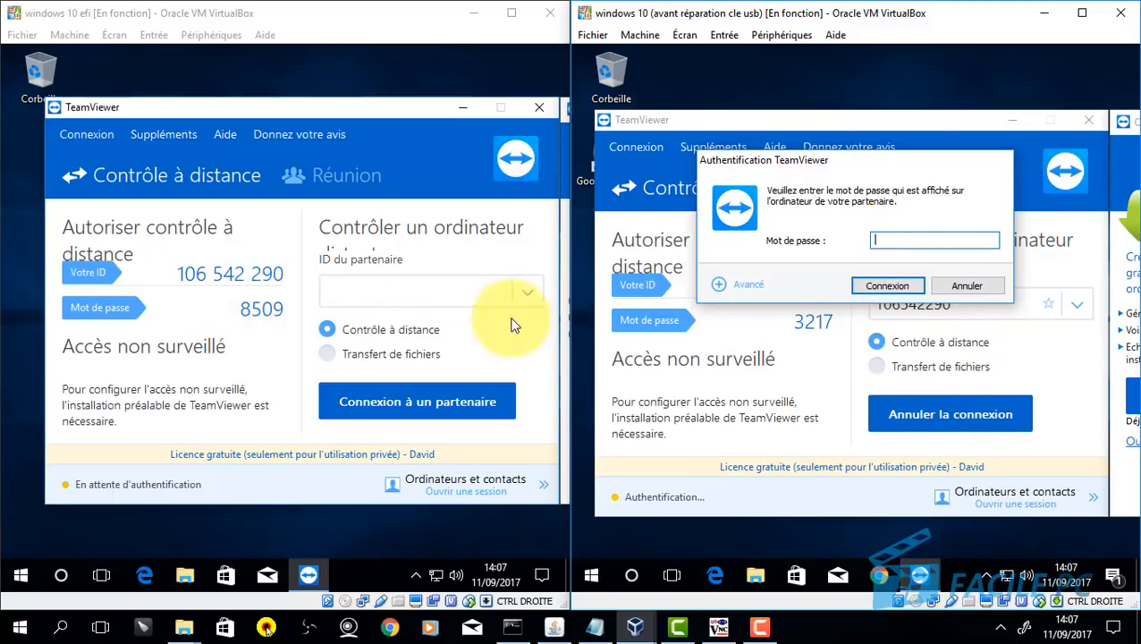
Step: Enter the partner's password in the authentication dialog and connect
left_click(941, 237)
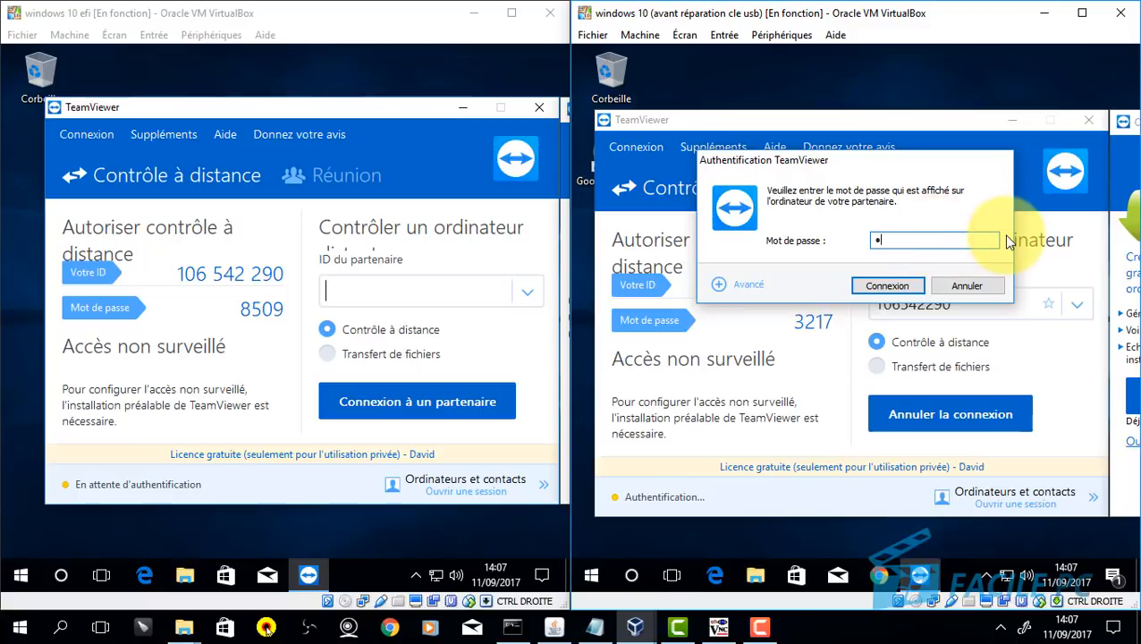
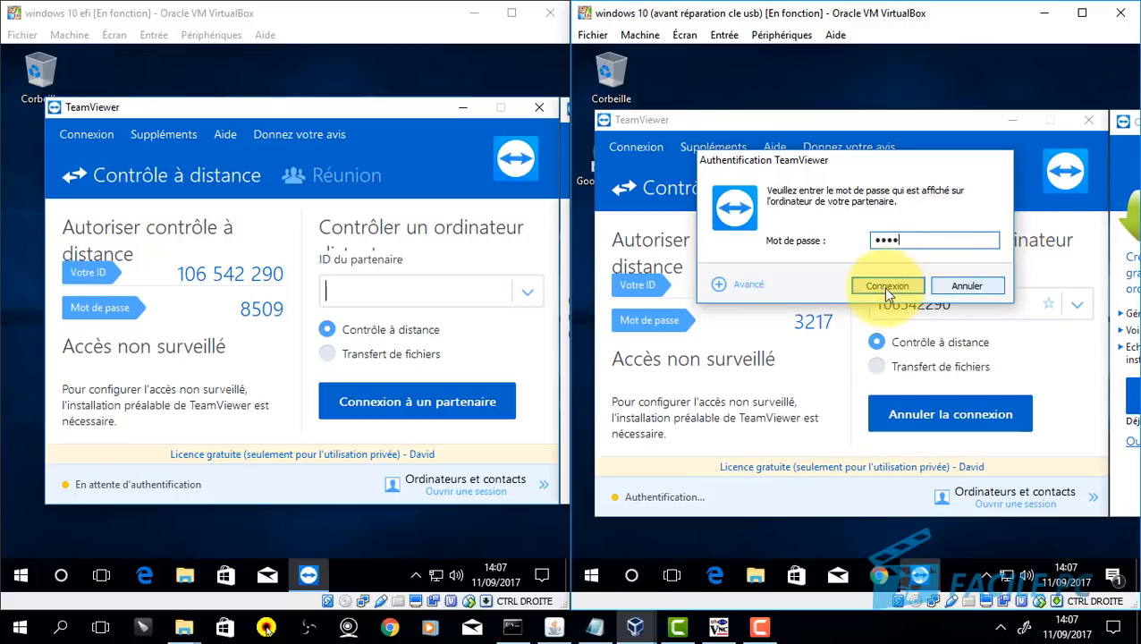
left_click(886, 286)
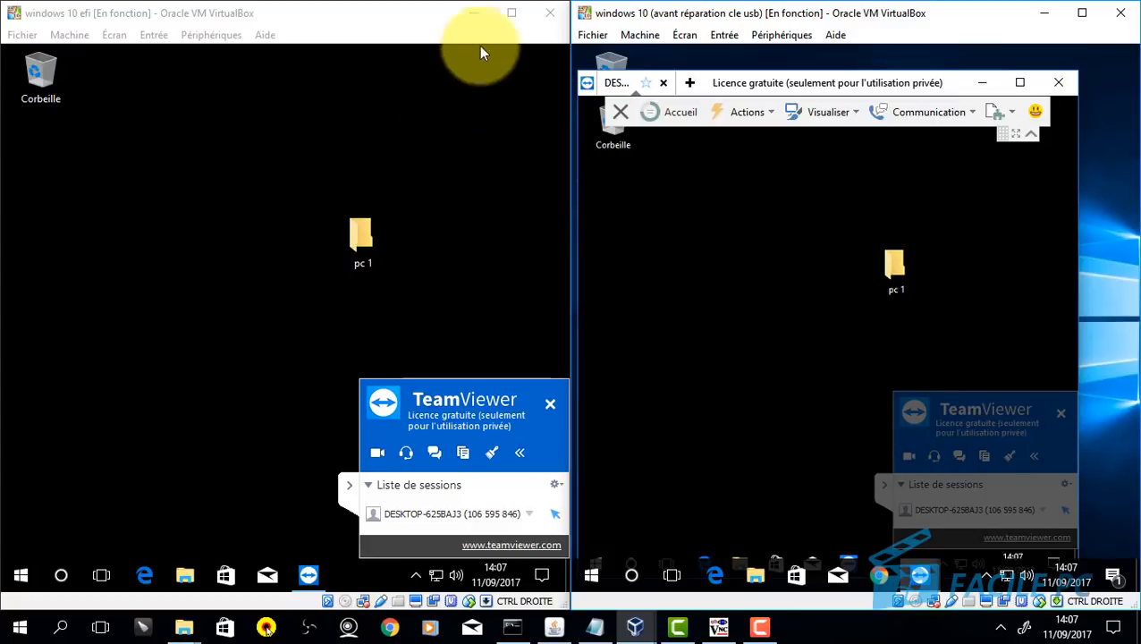
Step: Maximize both VM windows and put the controlling VM in full screen with Ctrl+F
double_click(517, 17)
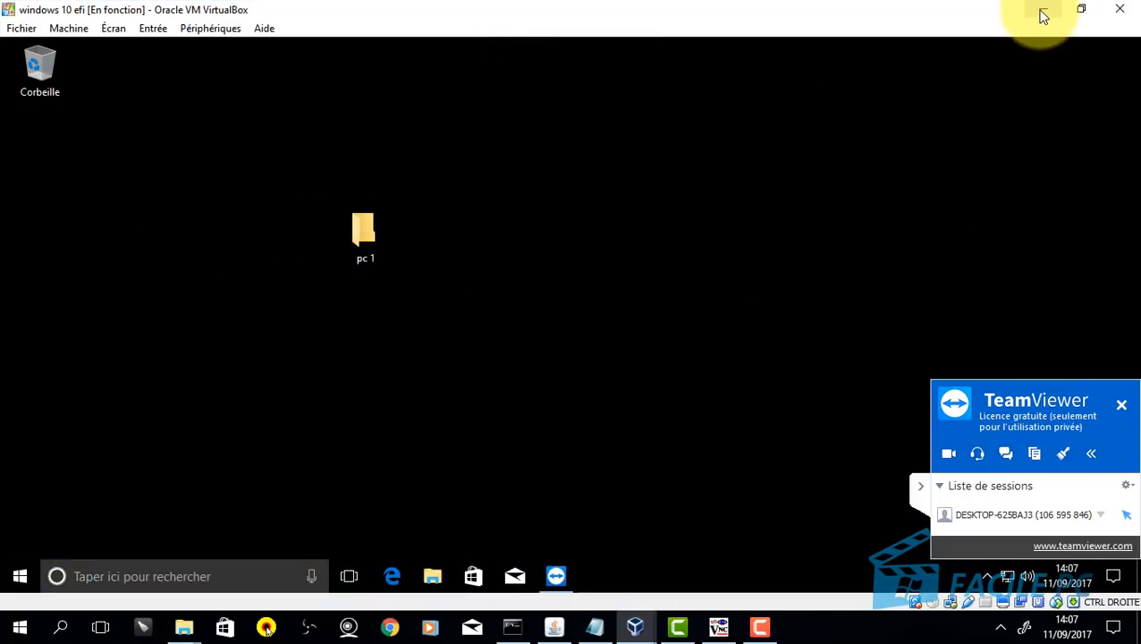
left_click(635, 626)
left_click(815, 522)
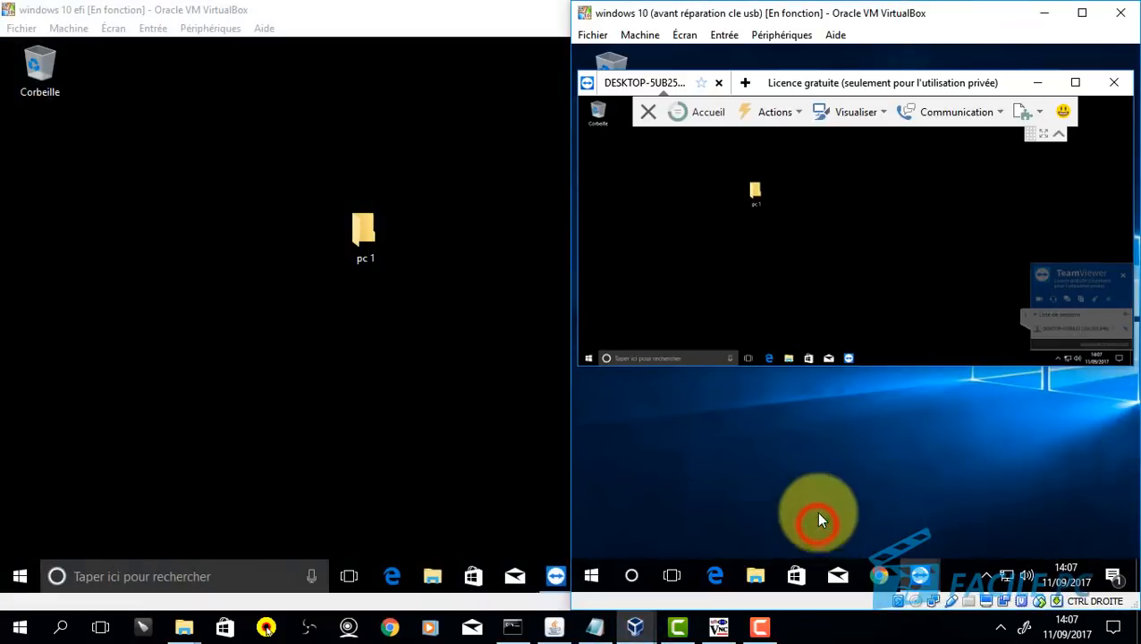
left_click(1082, 12)
left_click(706, 233)
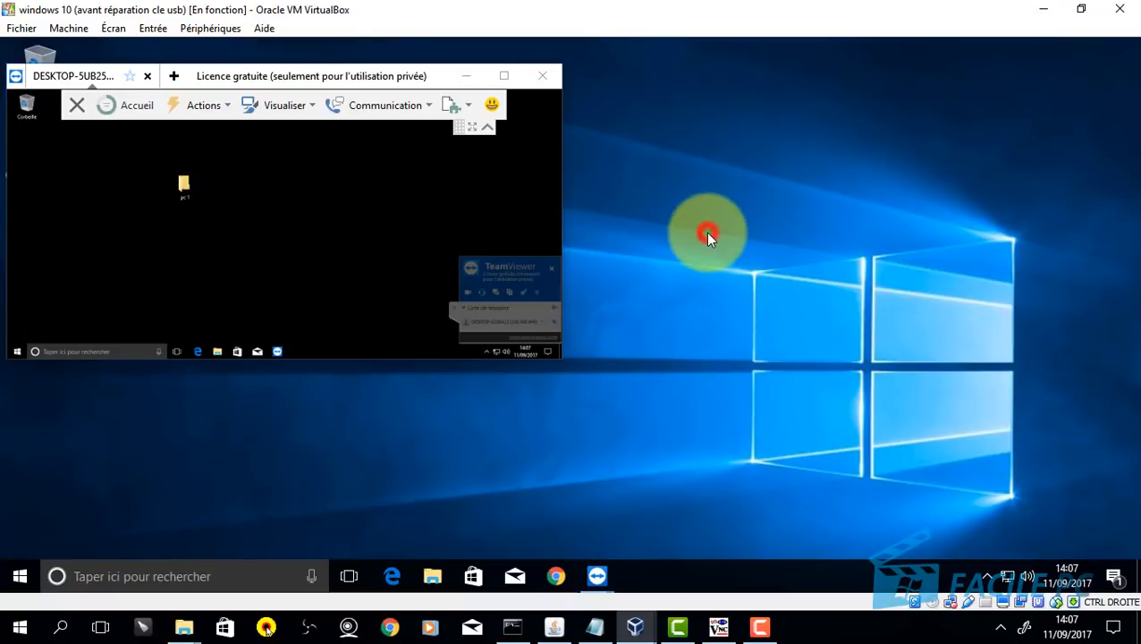
key("ctrl+f")
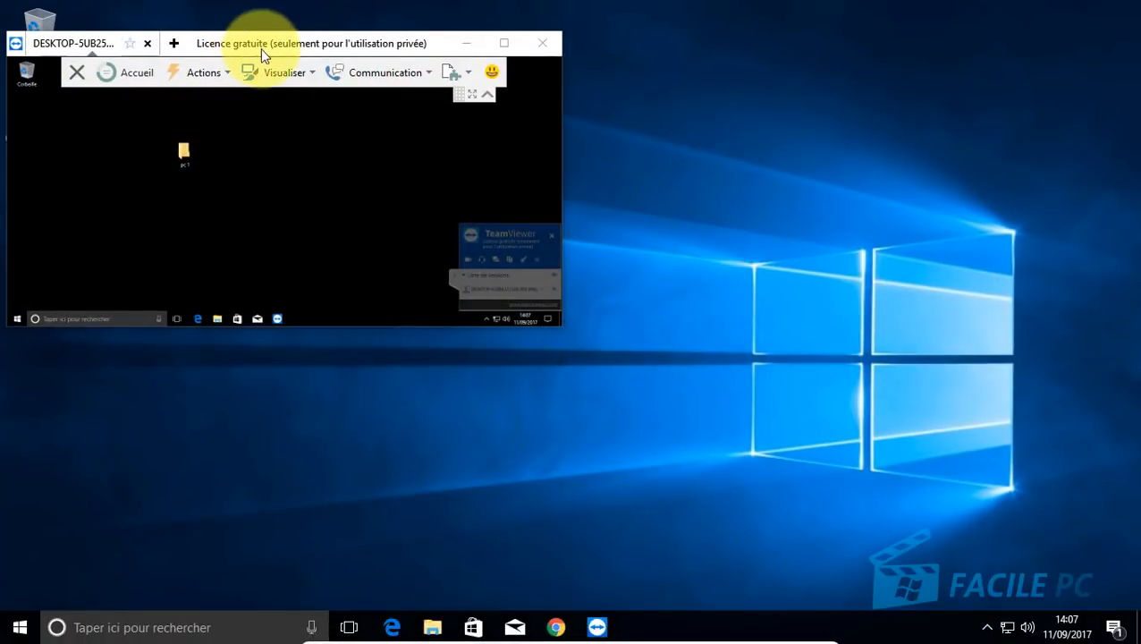
Step: Maximize the remote session, collapse its side panel and toolbar, and open the remote Start menu
left_click_drag(261, 49, 418, 64)
left_click(666, 51)
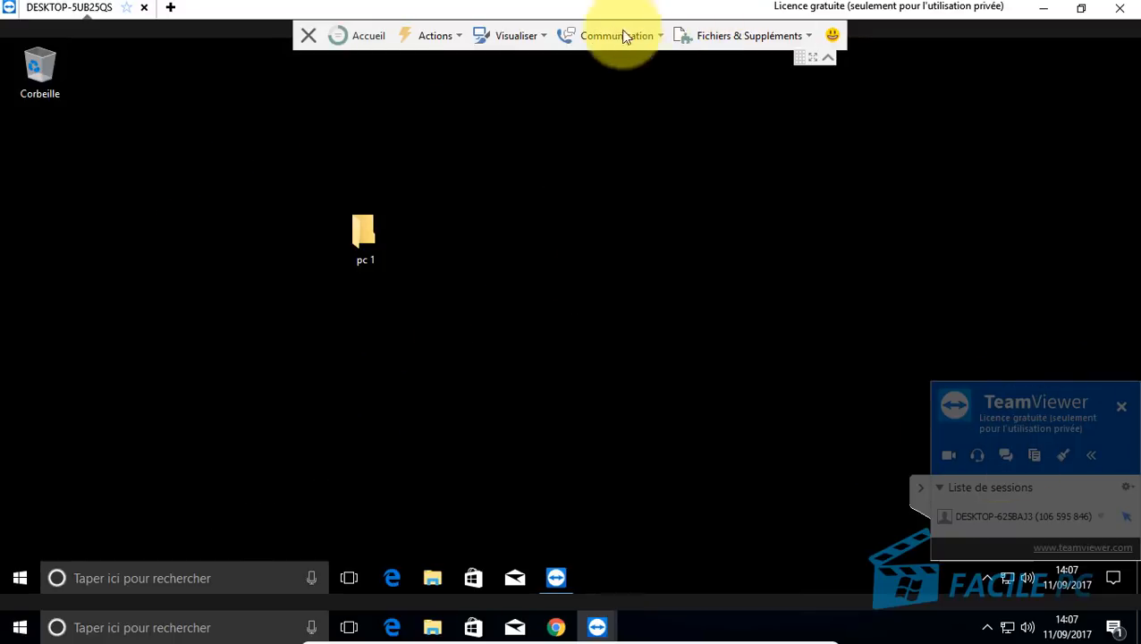
left_click(918, 486)
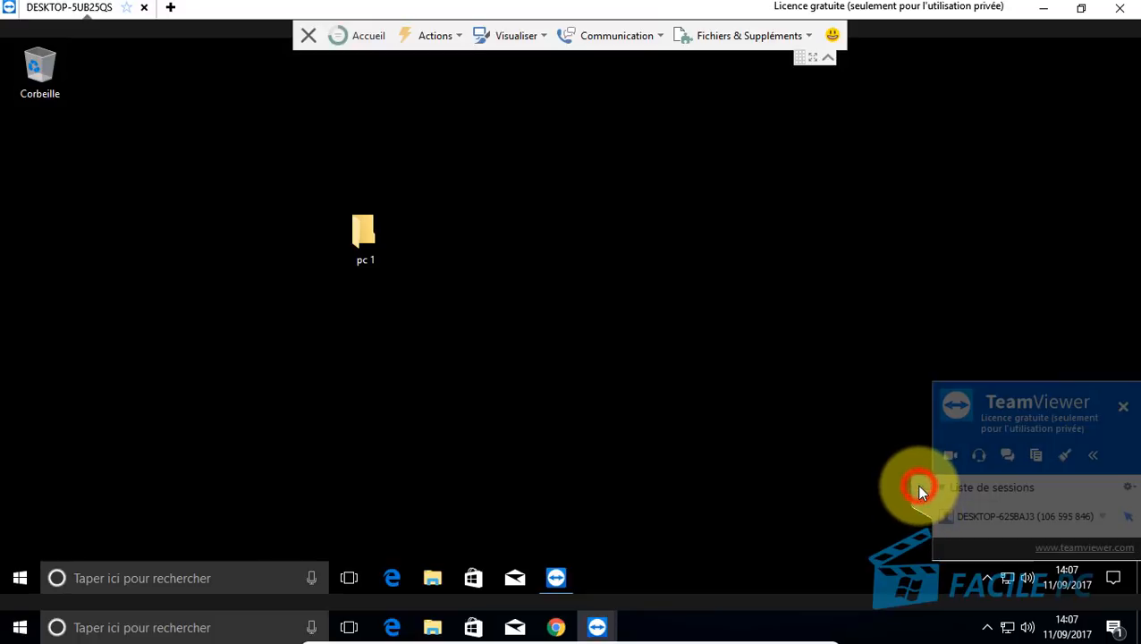
left_click(829, 58)
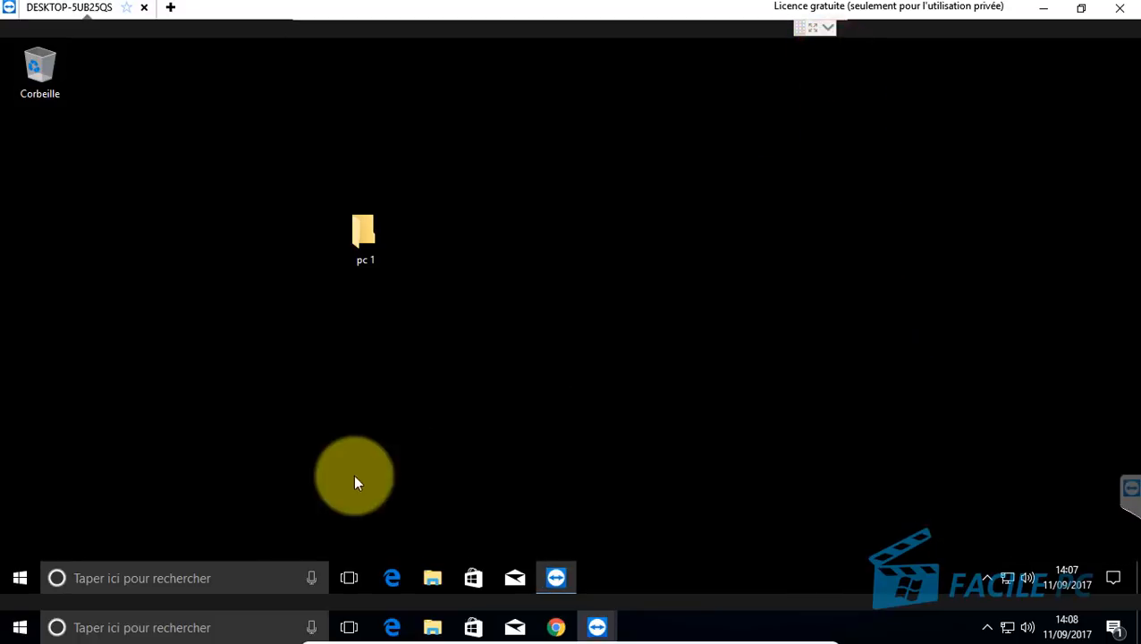
left_click(369, 438)
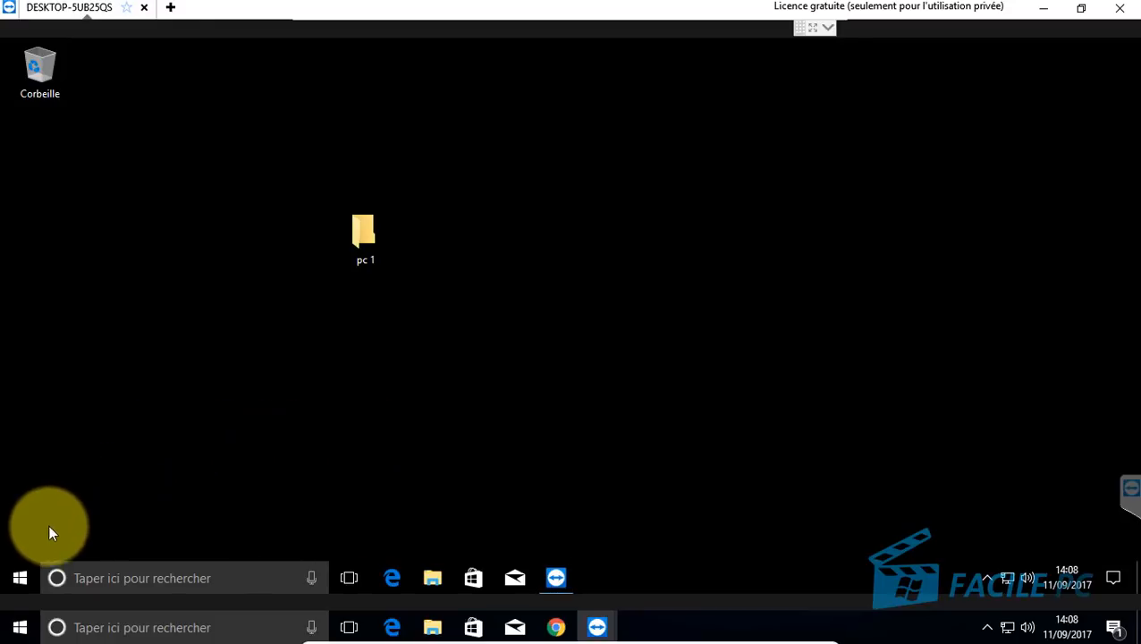
left_click(20, 577)
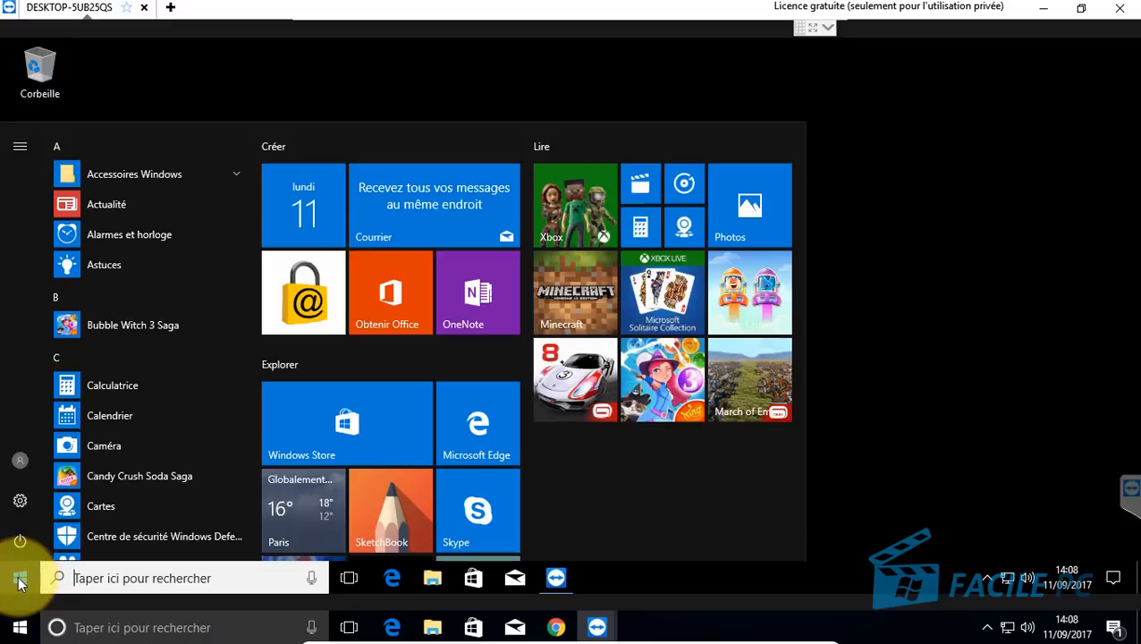
Step: Close the local Start menu and open Windows Settings on the remote computer
left_click(19, 627)
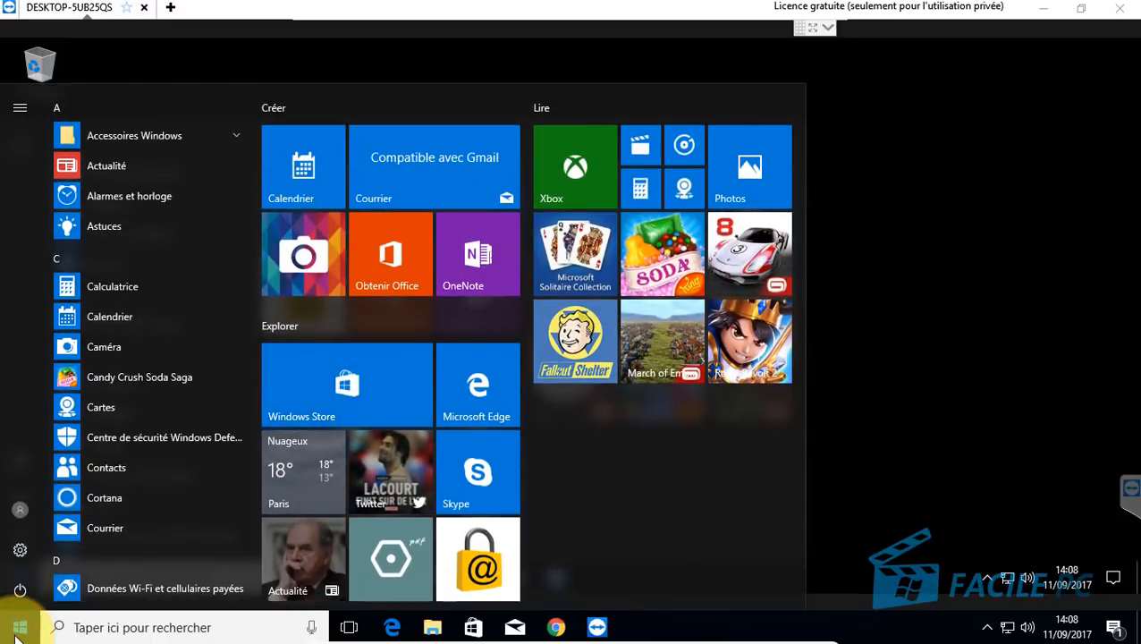
left_click(20, 627)
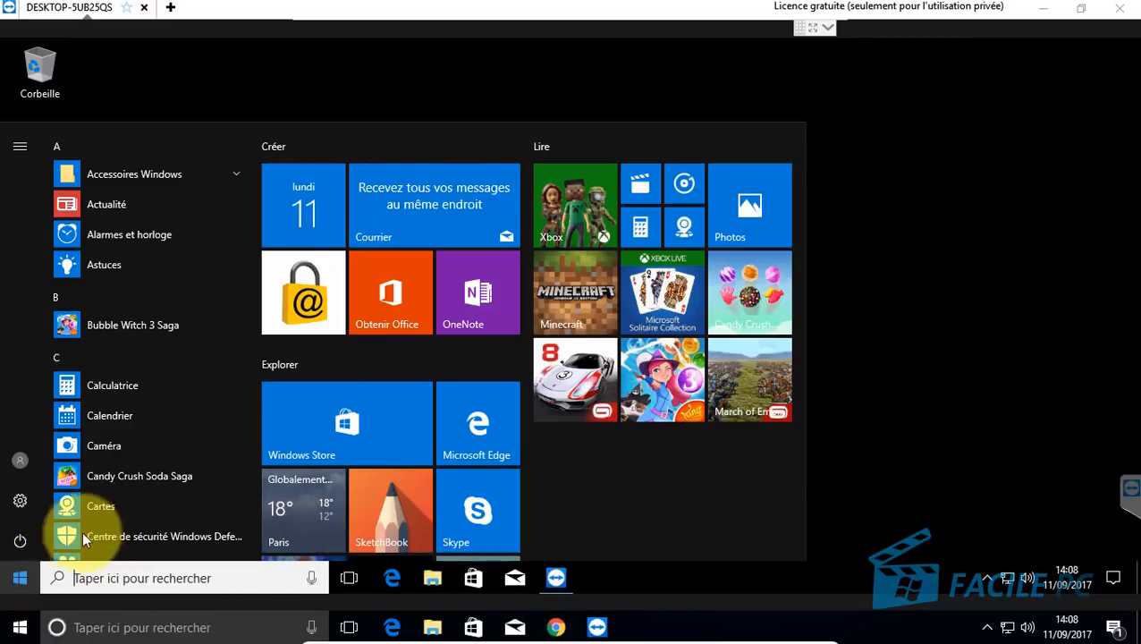
left_click(19, 502)
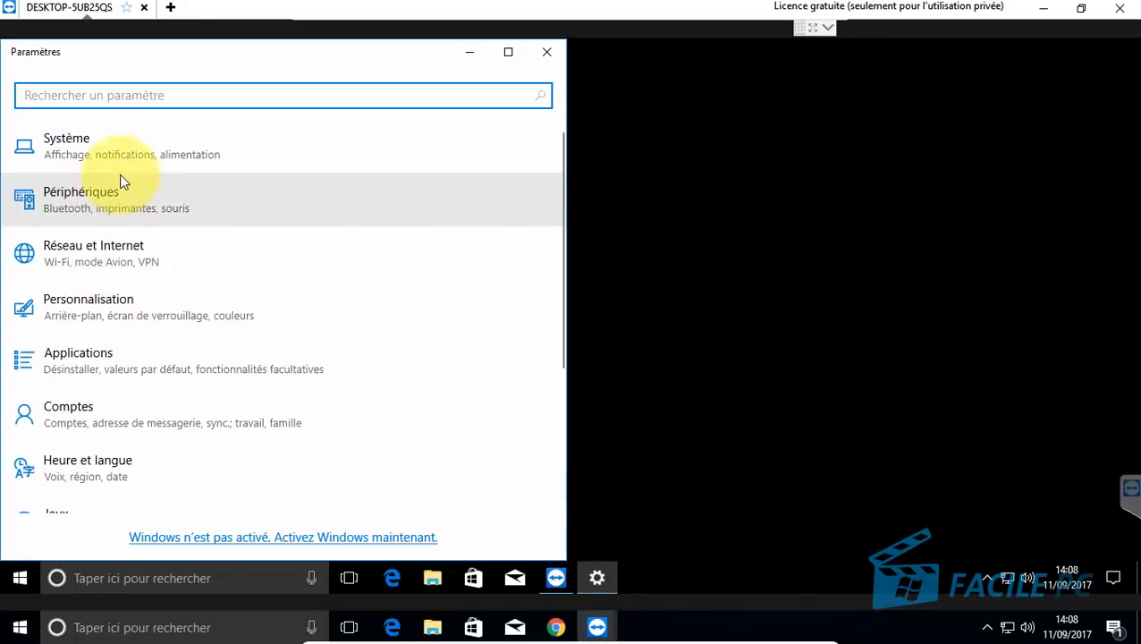
scroll(184, 237, "down", 2)
scroll(134, 443, "down", 2)
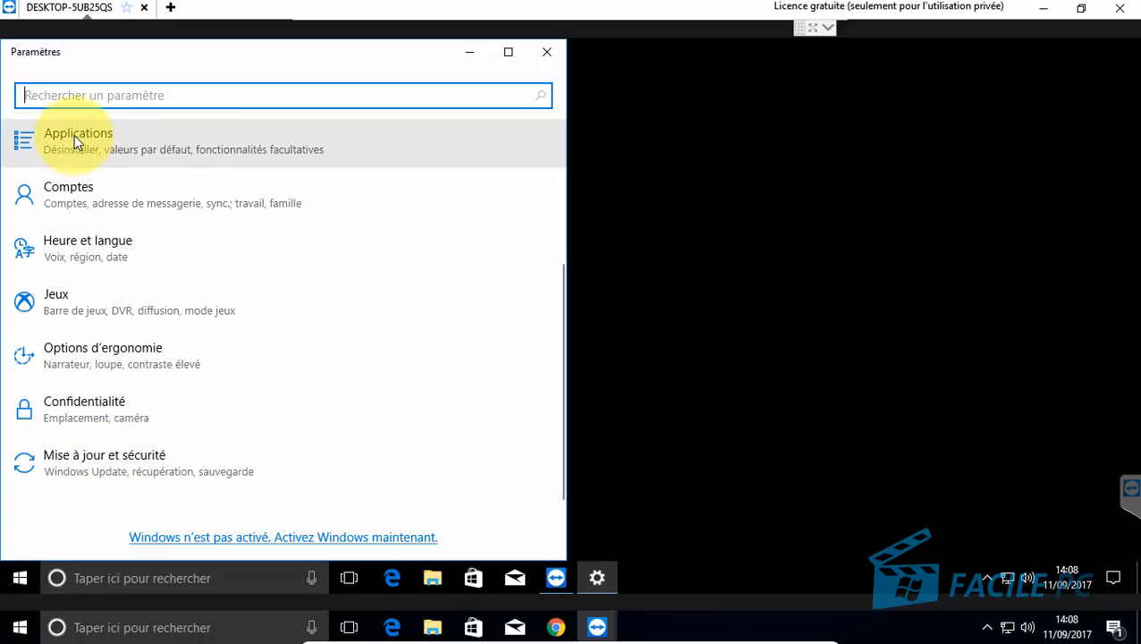
Step: Go to Applications et fonctionnalités and show the options for Candy Crush Soda Saga
left_click(74, 135)
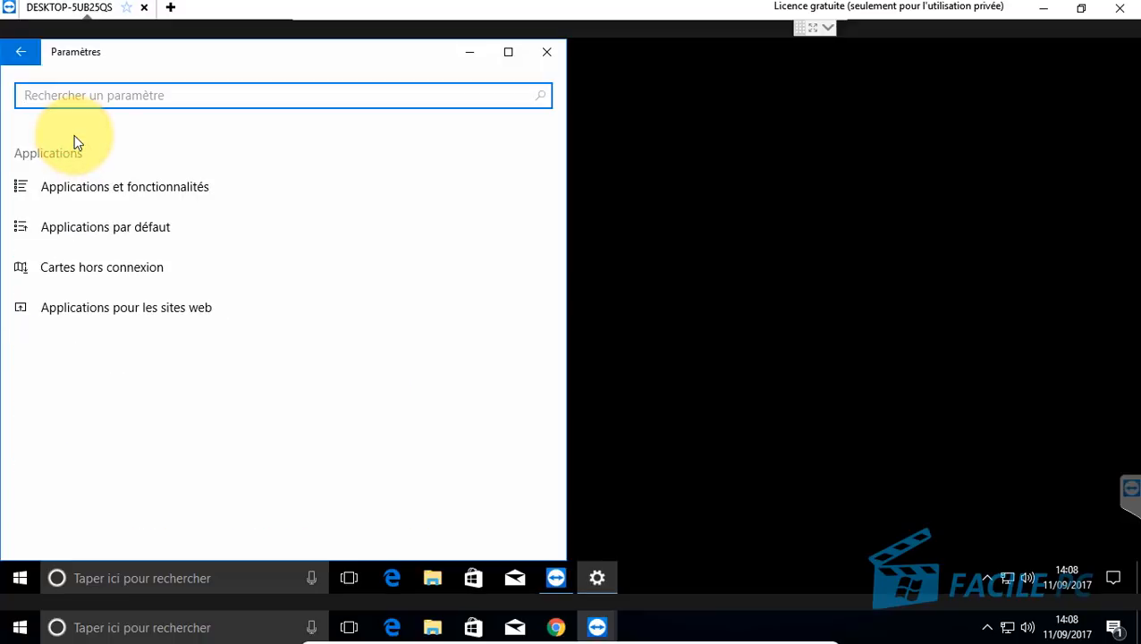
left_click(96, 192)
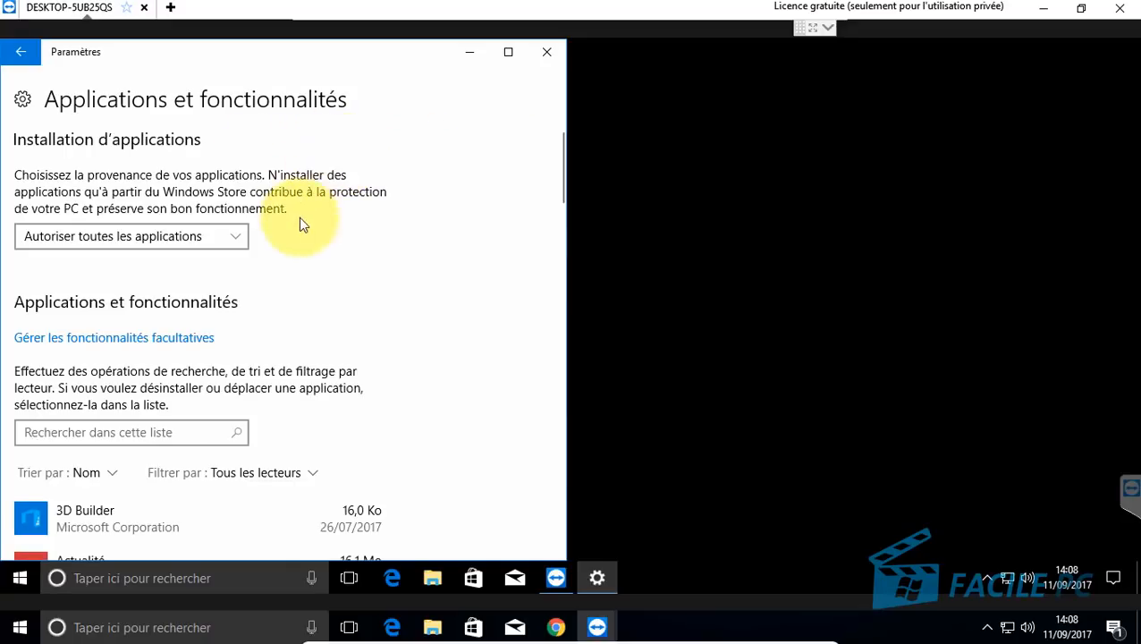
scroll(327, 304, "down", 3)
scroll(330, 337, "down", 4)
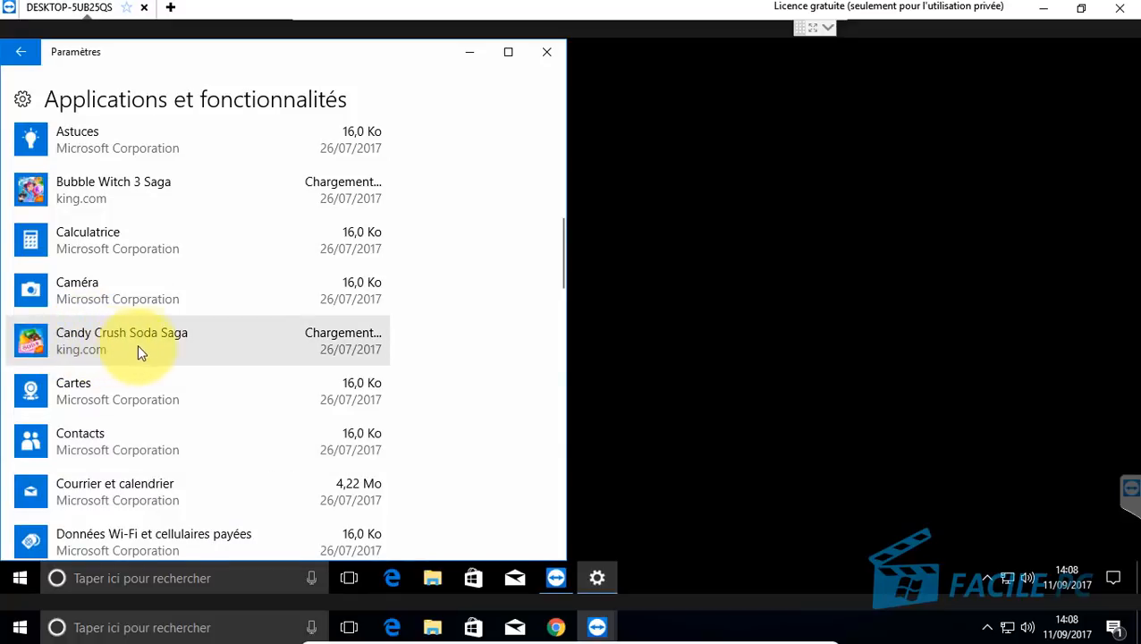
left_click(164, 342)
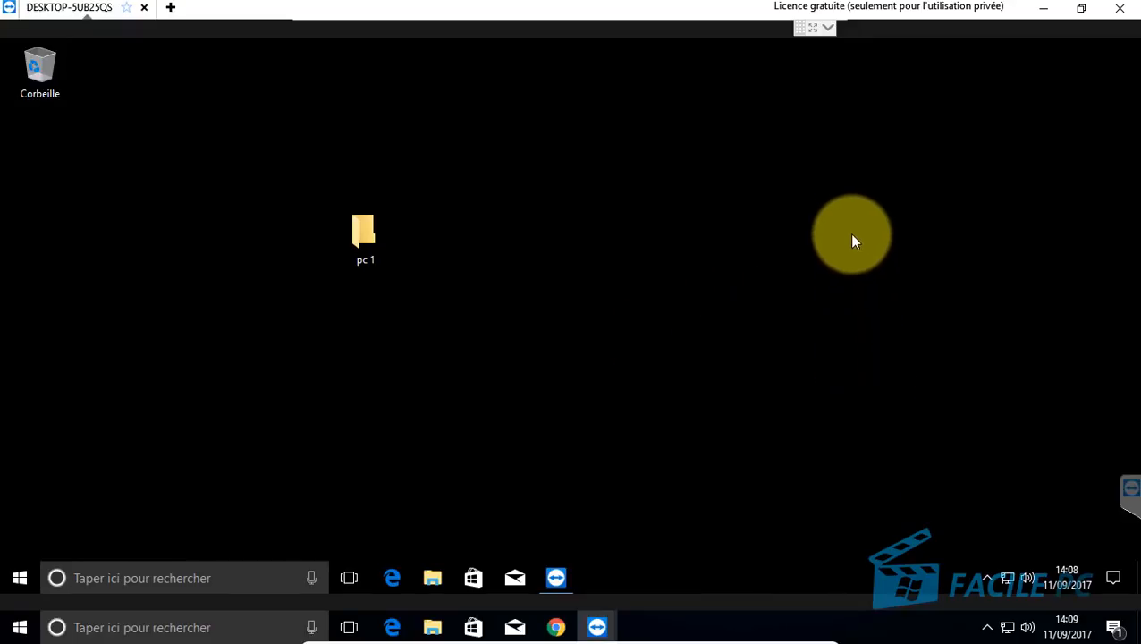
Step: Expand the session toolbar, view the Informations générales page, then return to the remote desktop
left_click(828, 31)
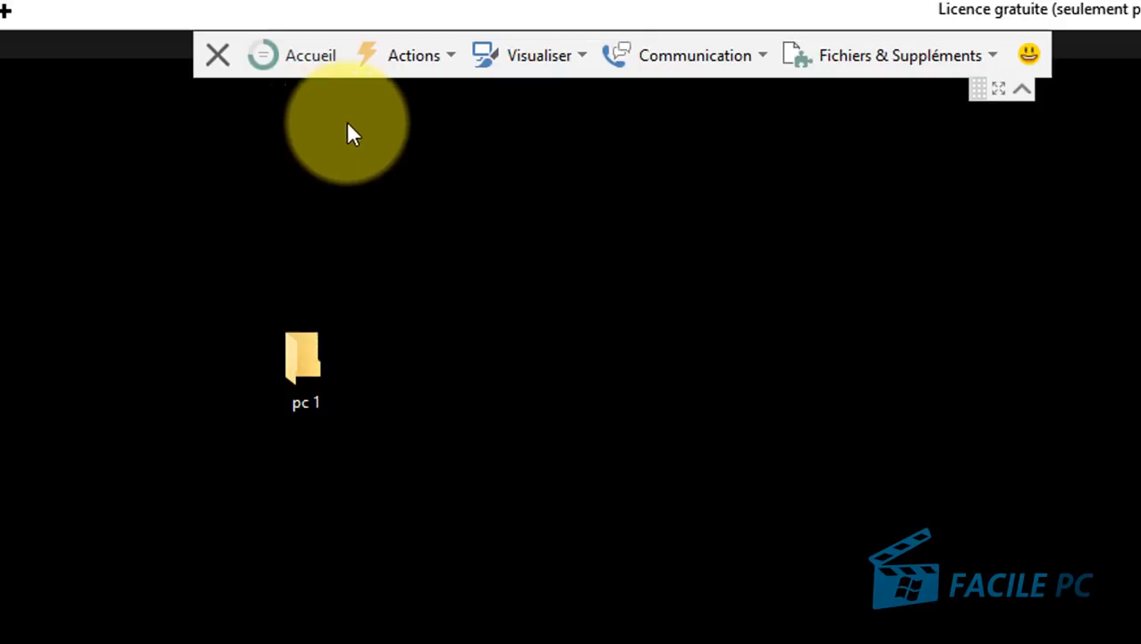
left_click(314, 55)
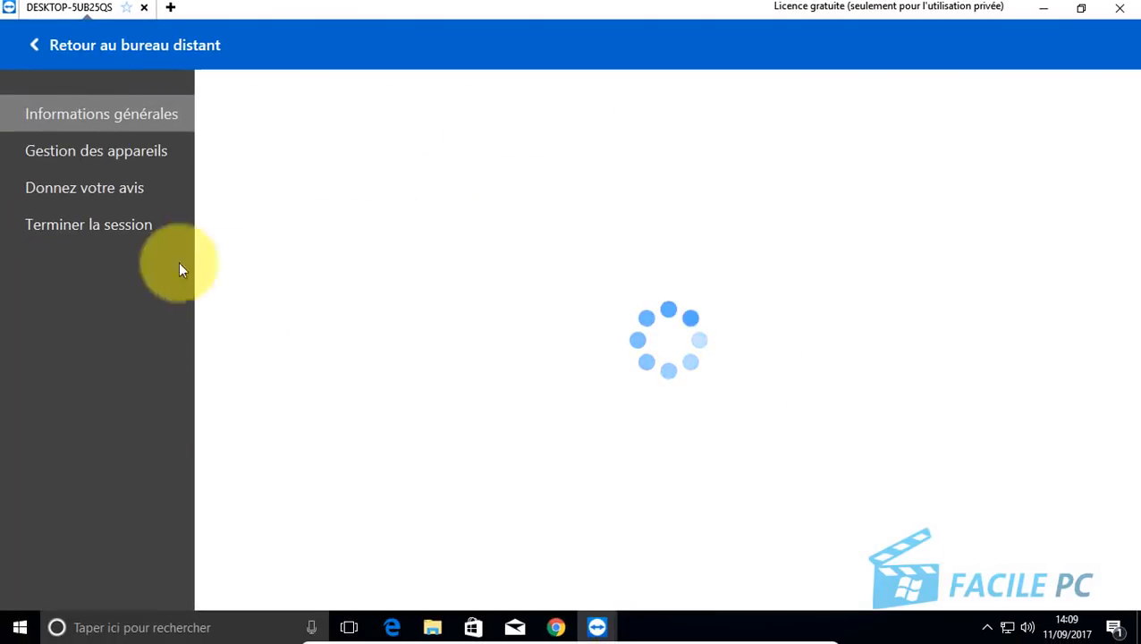
left_click(36, 49)
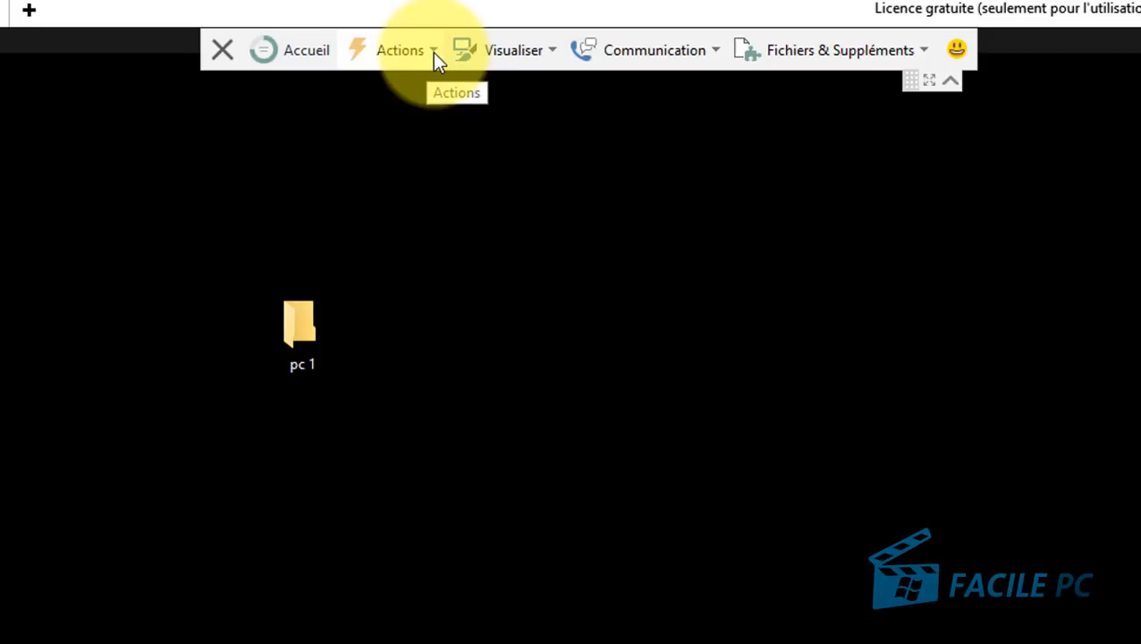
left_click(432, 52)
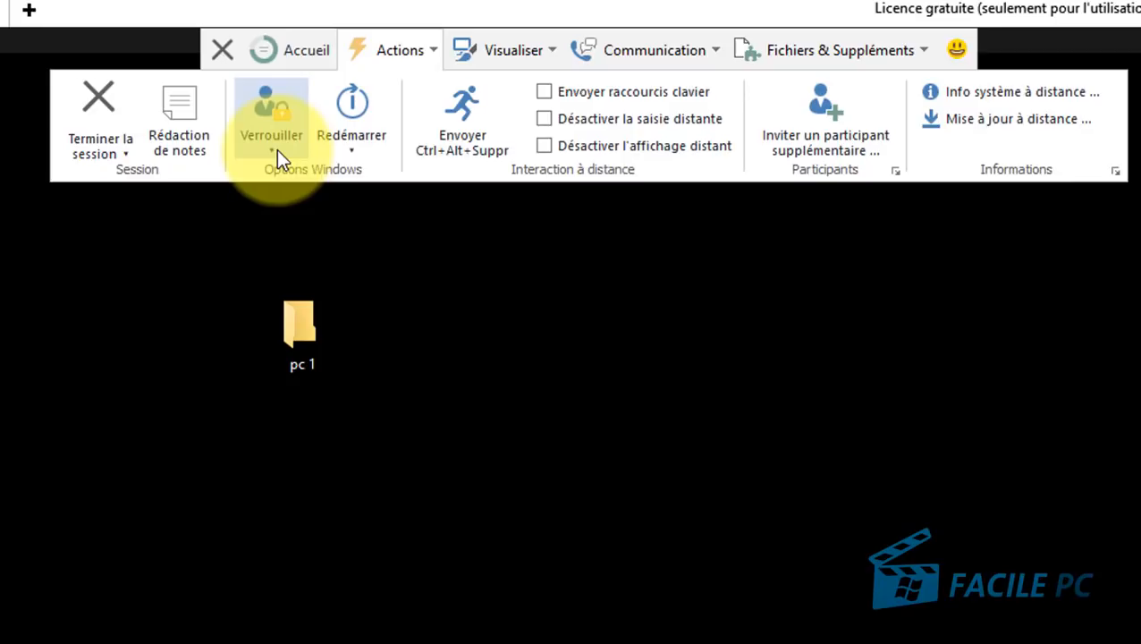
left_click(354, 149)
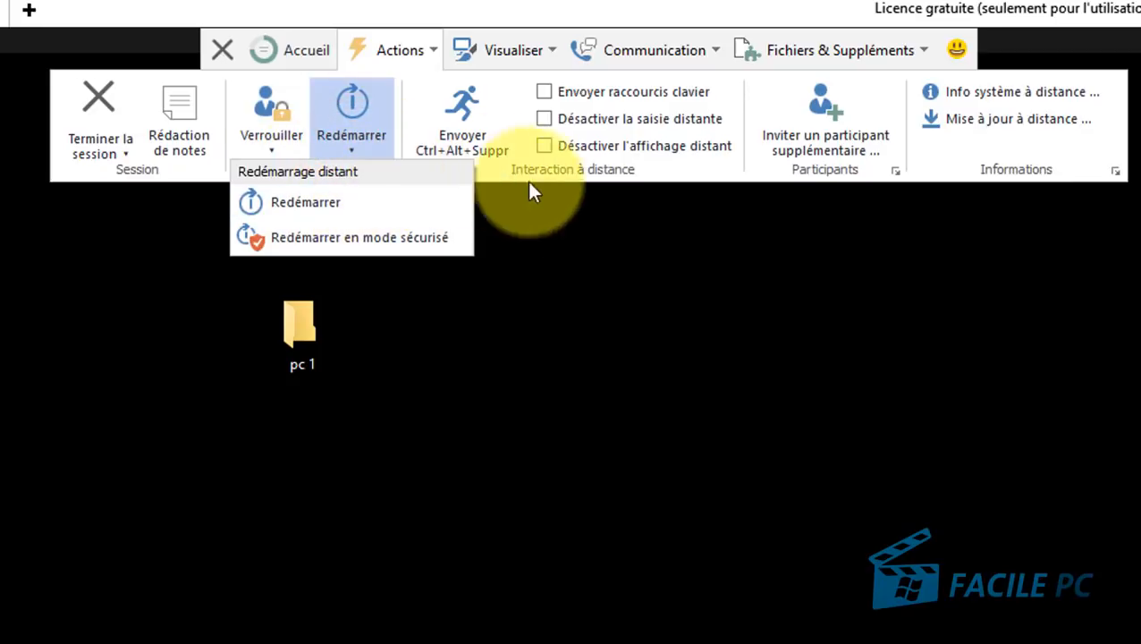
left_click(562, 182)
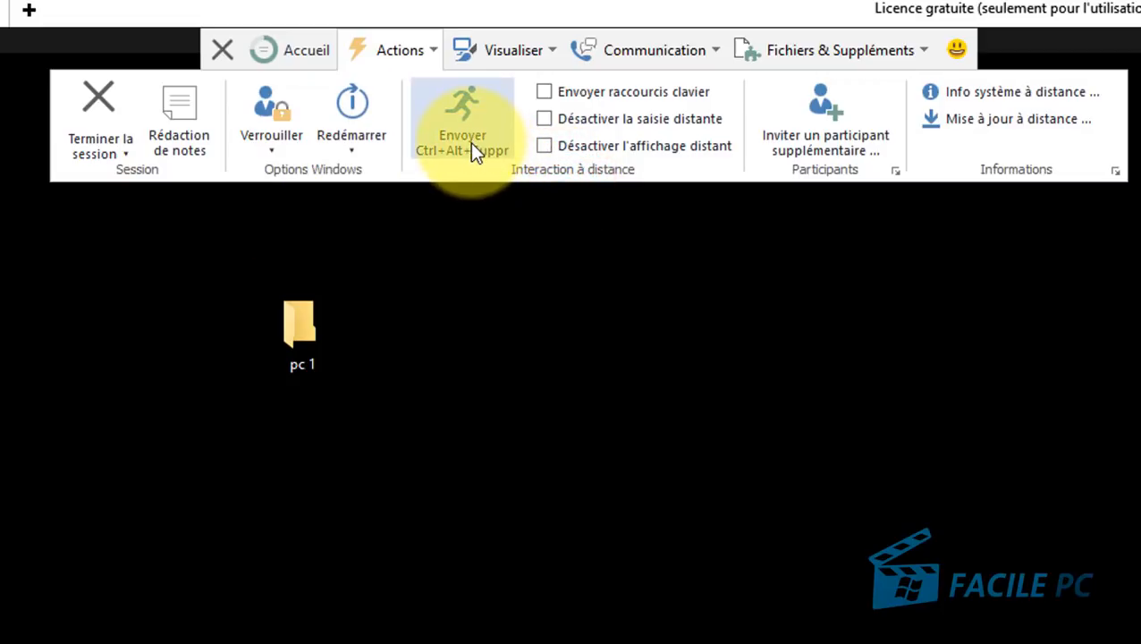
left_click(469, 142)
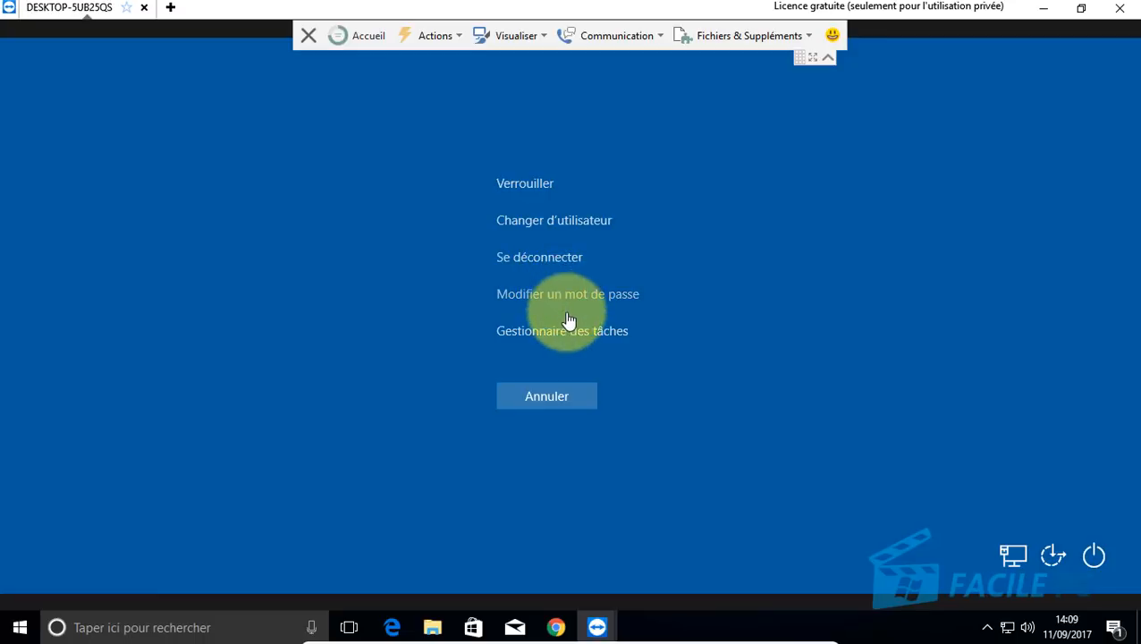
left_click(561, 401)
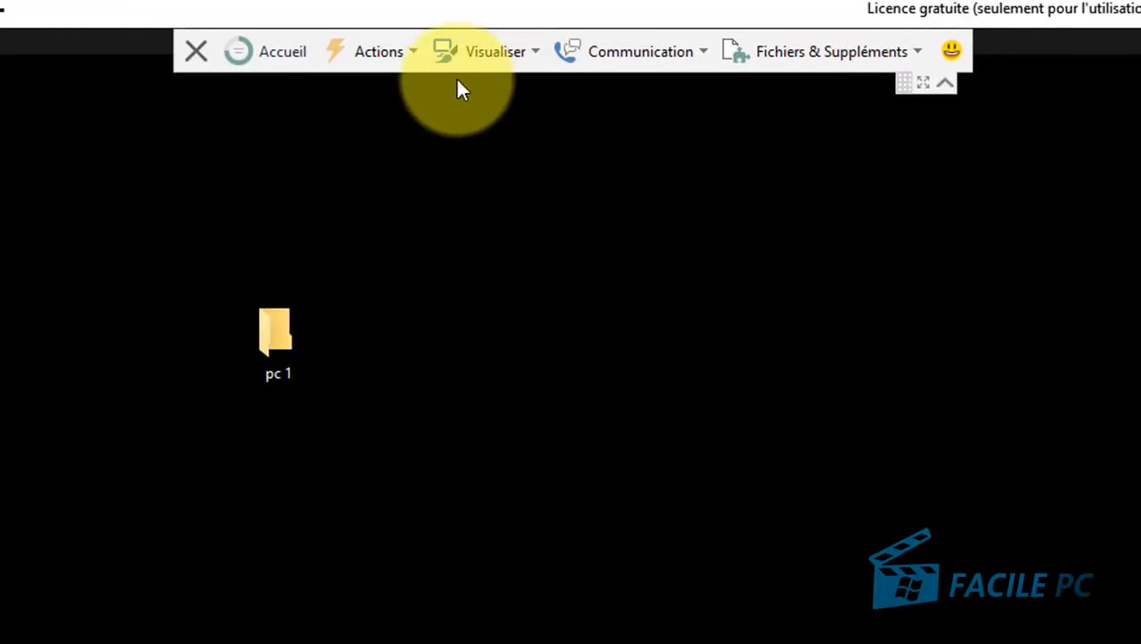
Step: Try Win+E on the remote computer, dismiss the shortcut warning and close File Explorer
left_click(402, 51)
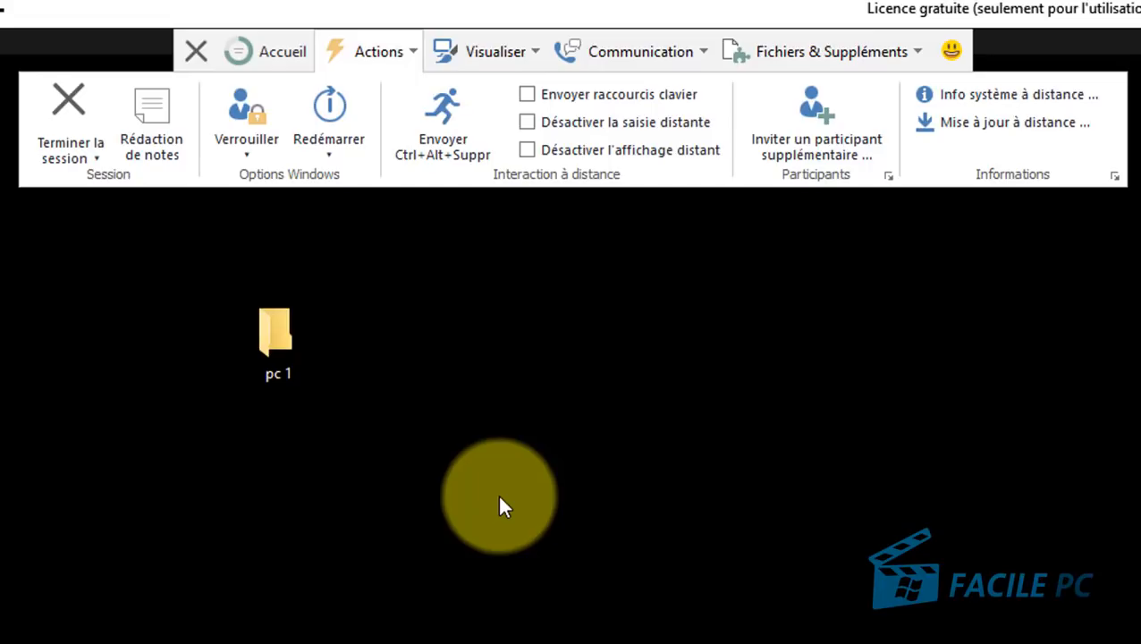
left_click(508, 504)
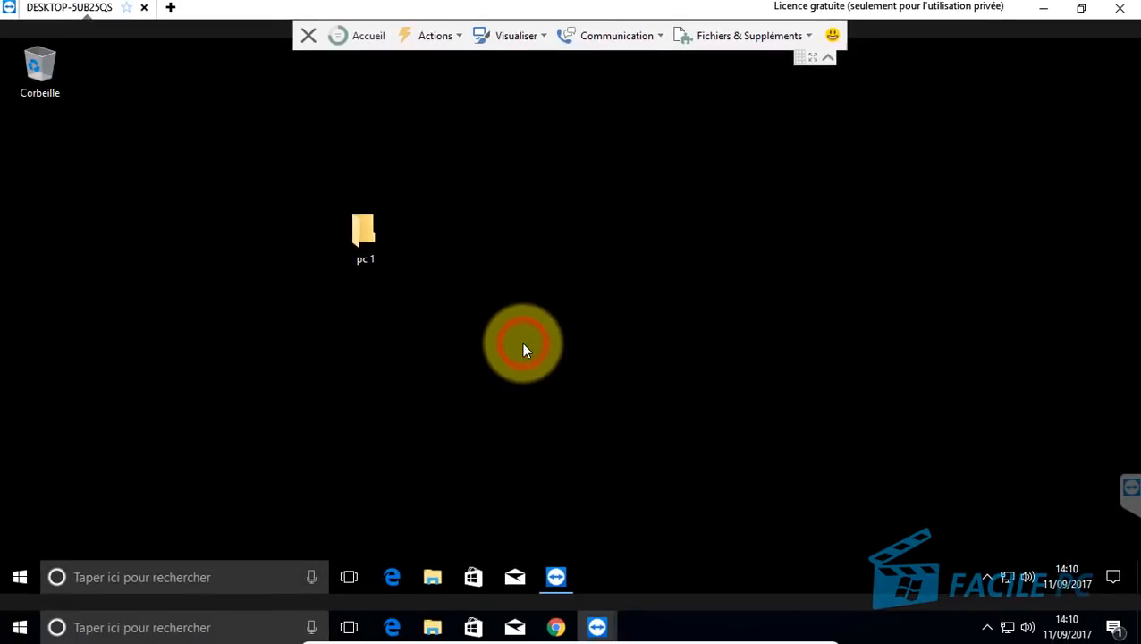
key("super+e")
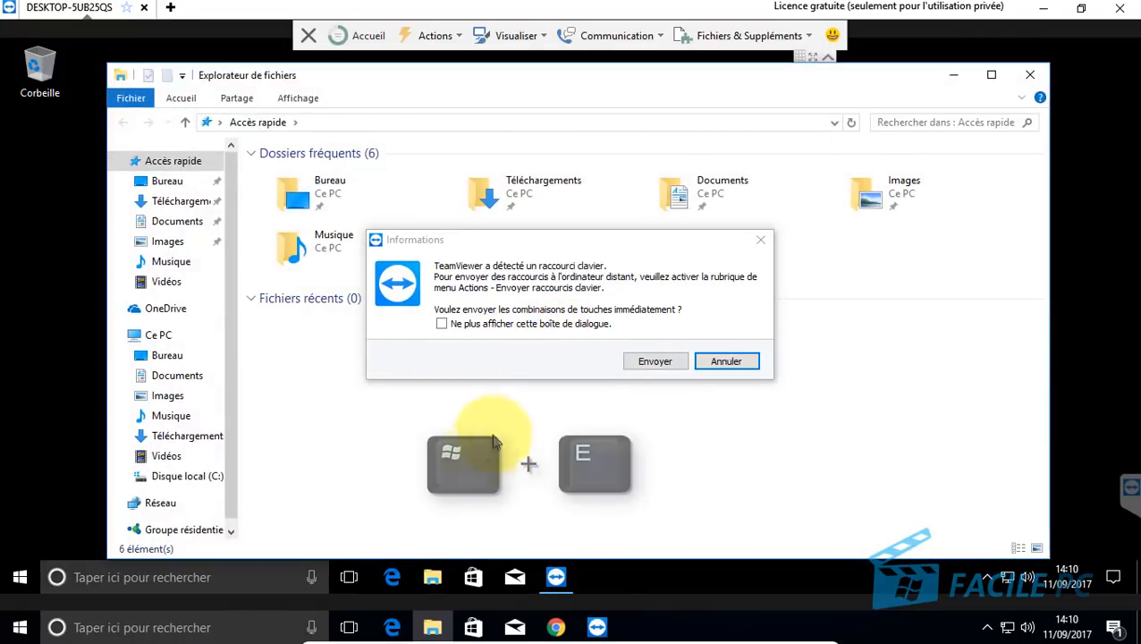
left_click(727, 361)
left_click(1029, 74)
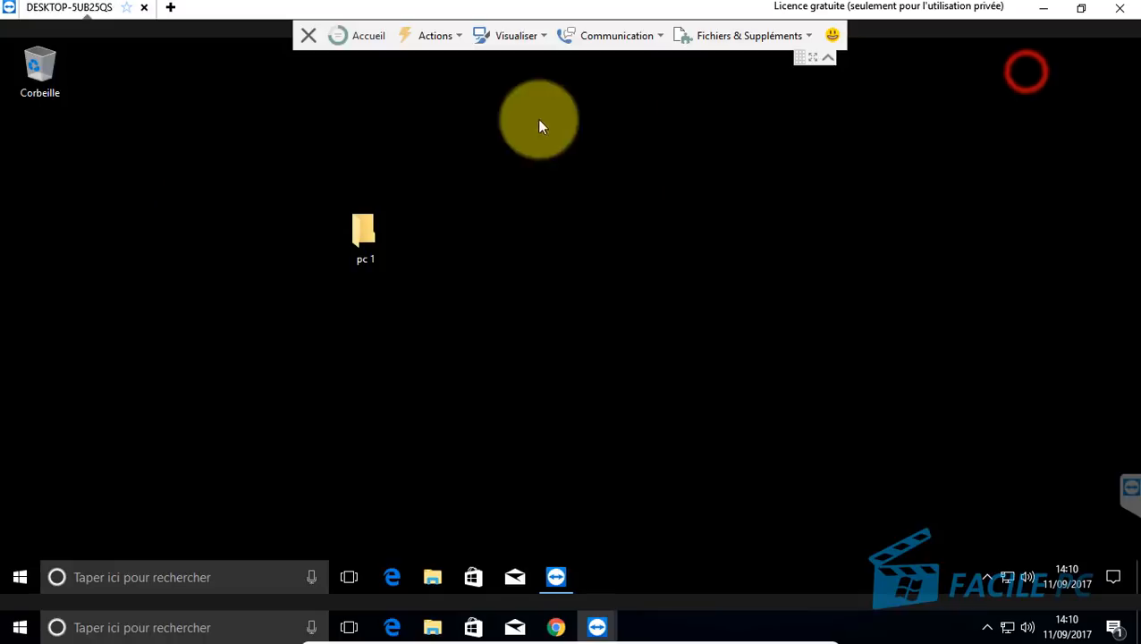
Step: Enable Envoyer raccourcis clavier under Actions, then open and close the remote File Explorer with Win+E
left_click(453, 34)
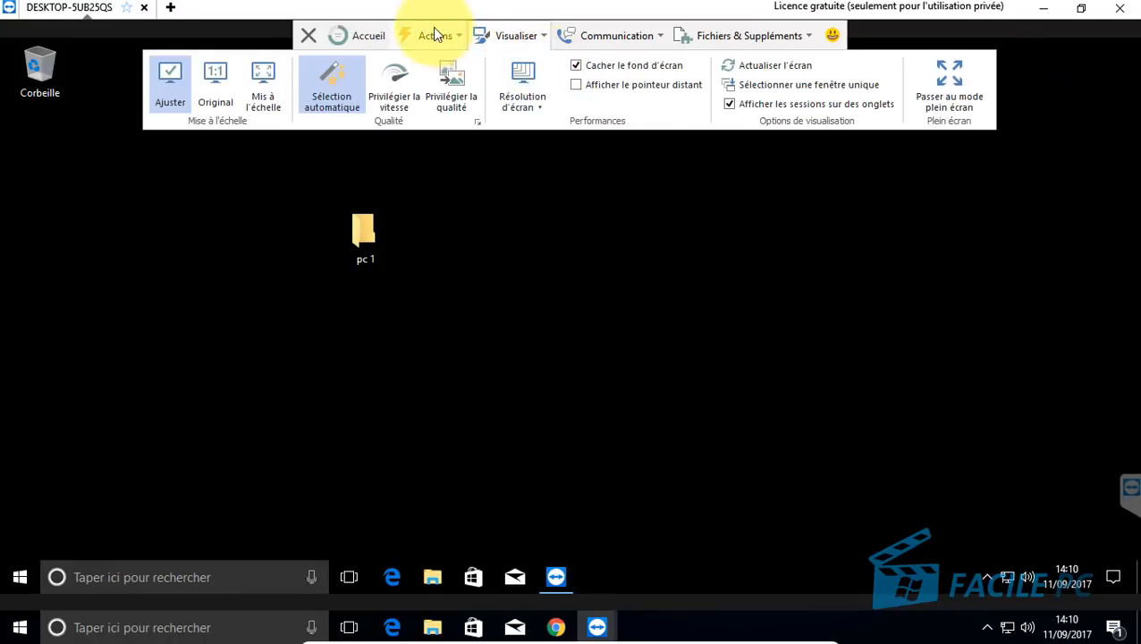
mouse_move(435, 36)
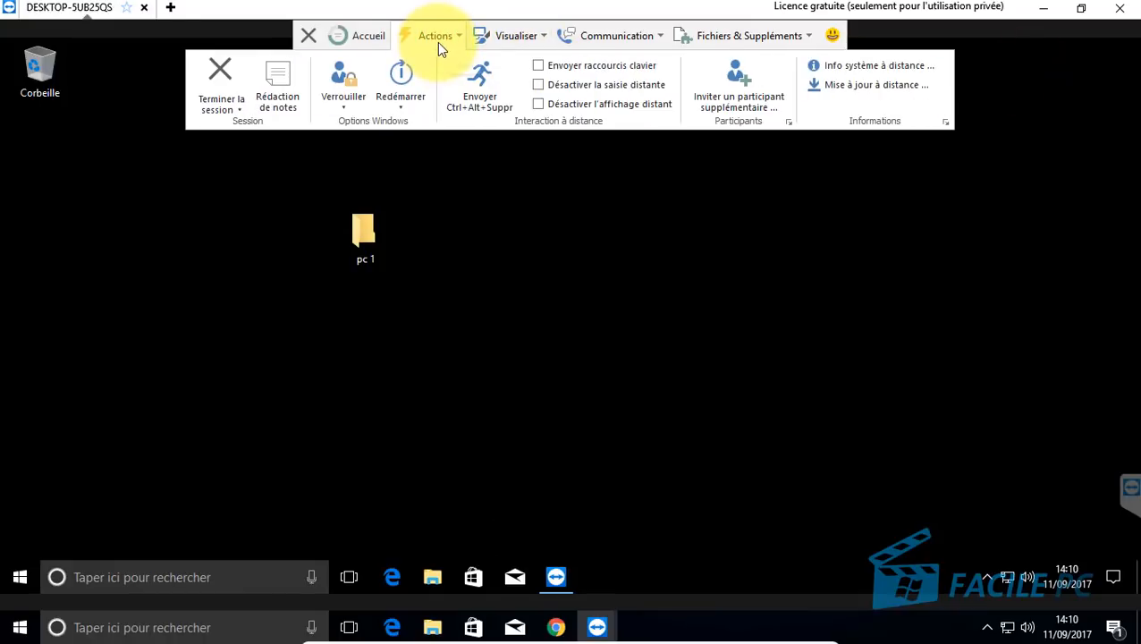
left_click(539, 66)
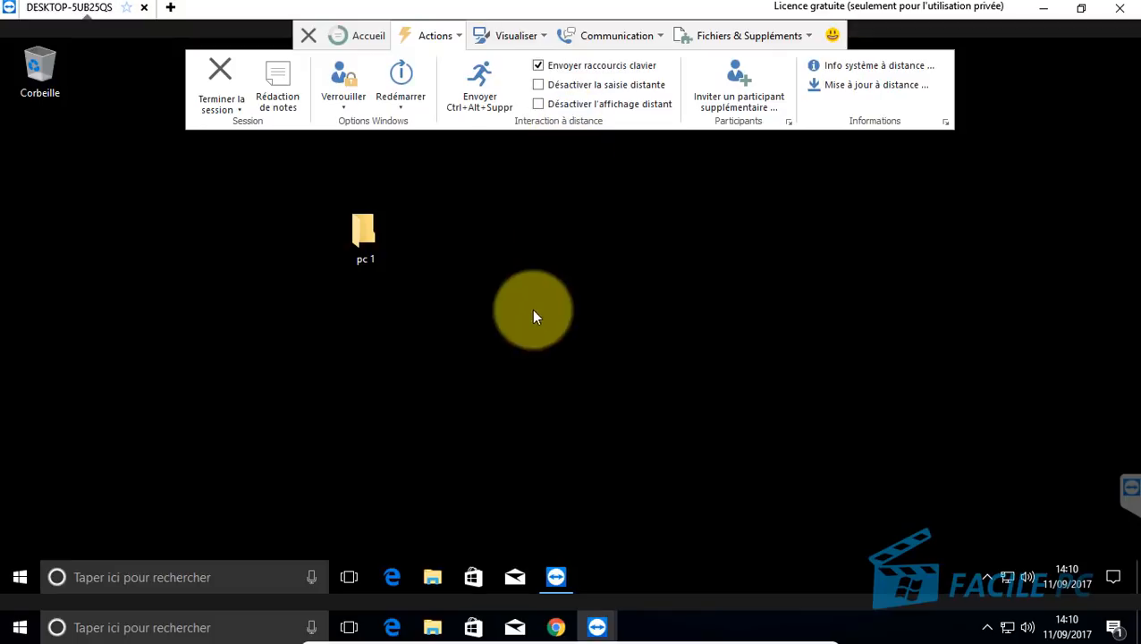
left_click(537, 300)
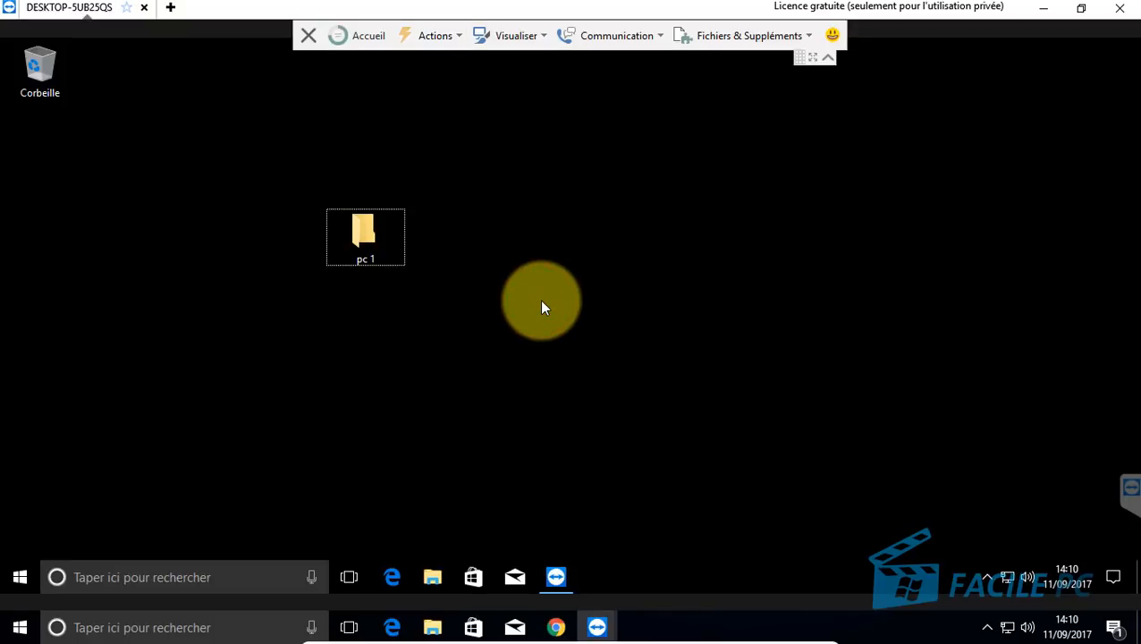
key("super+e")
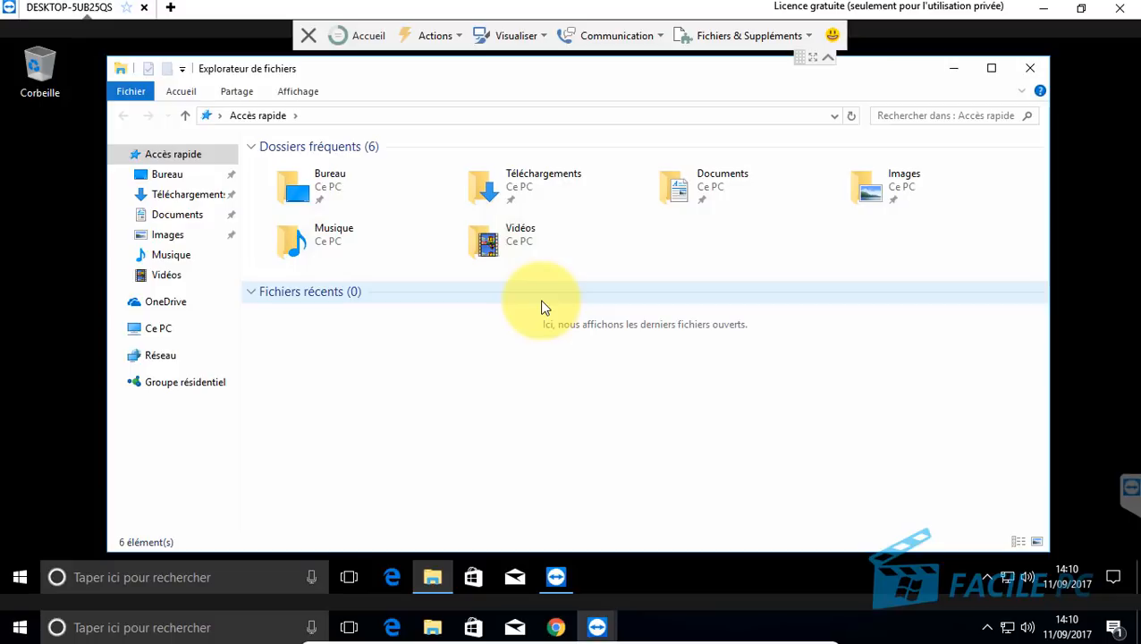
left_click(1033, 70)
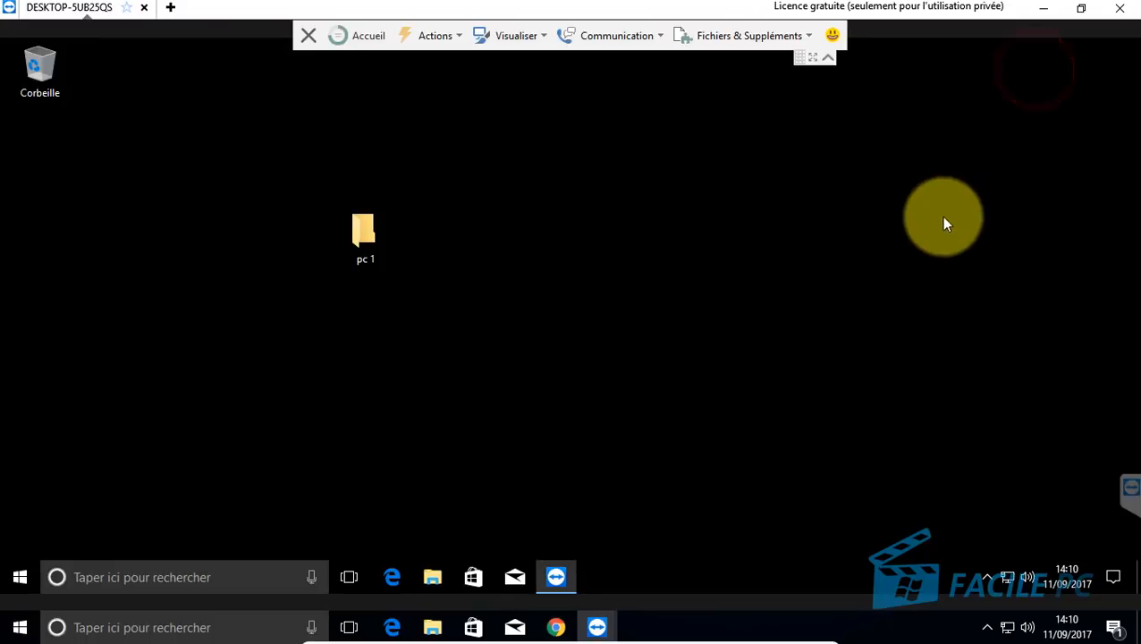
Step: Review the Actions ribbon items, then switch to the Visualiser view options
left_click(439, 35)
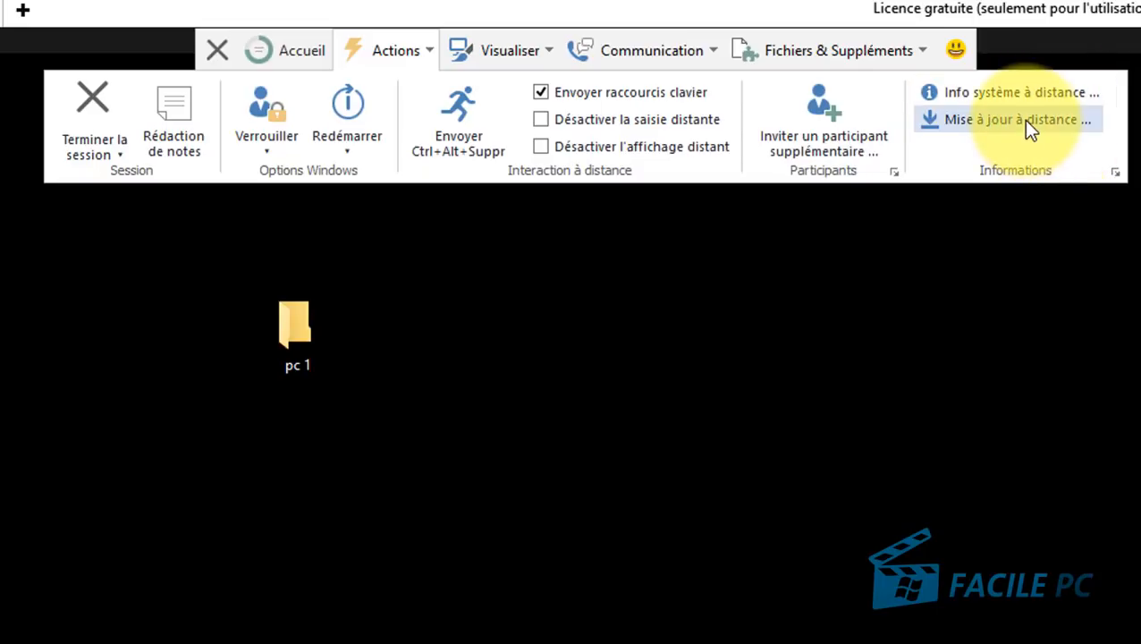
left_click(1000, 120)
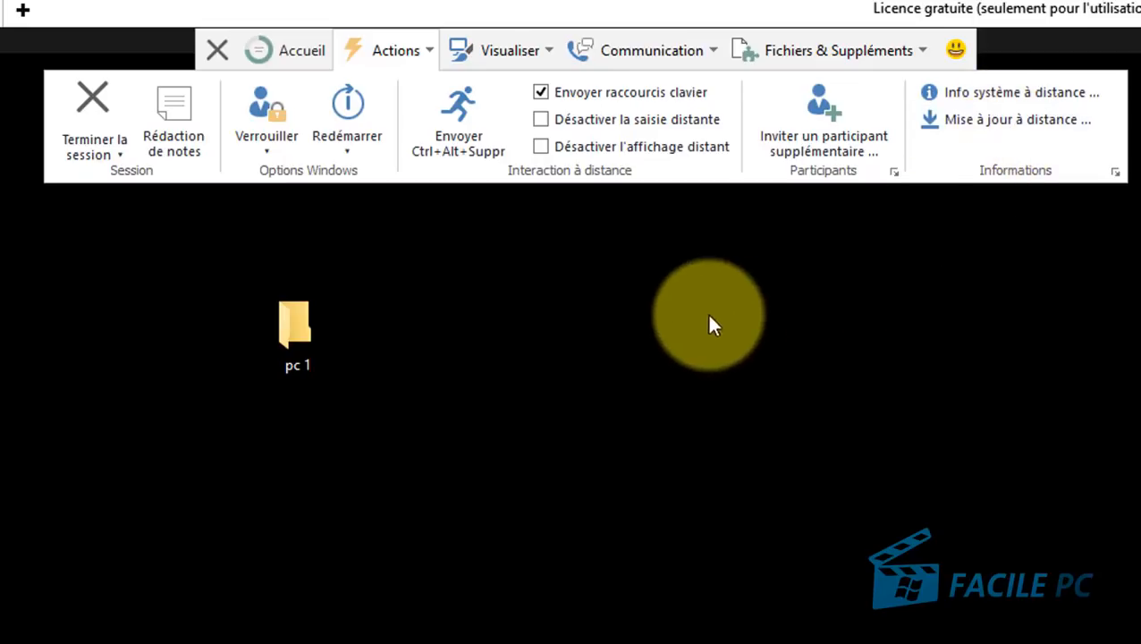
left_click(535, 52)
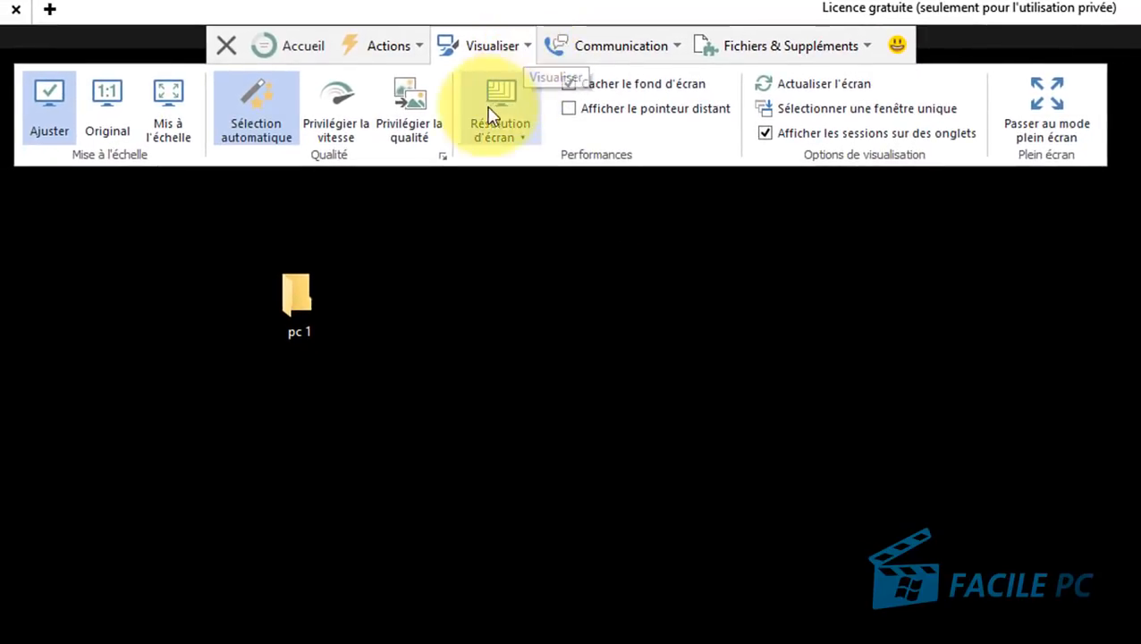
Step: Fit the remote screen to the window and review the screen resolutions without changing them
left_click(54, 125)
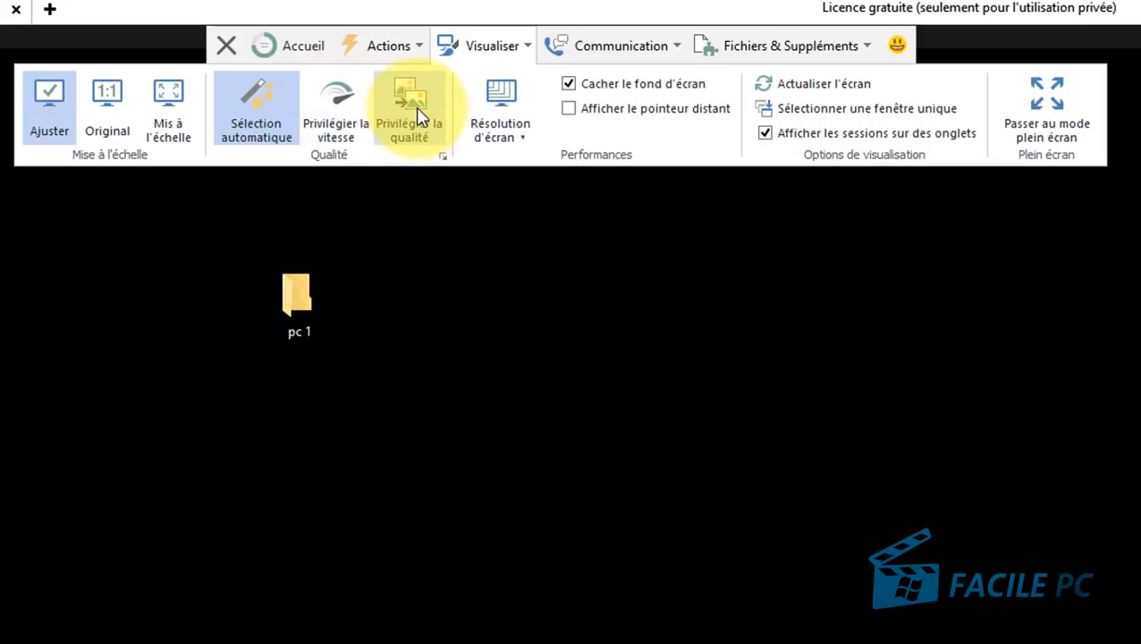
left_click(519, 141)
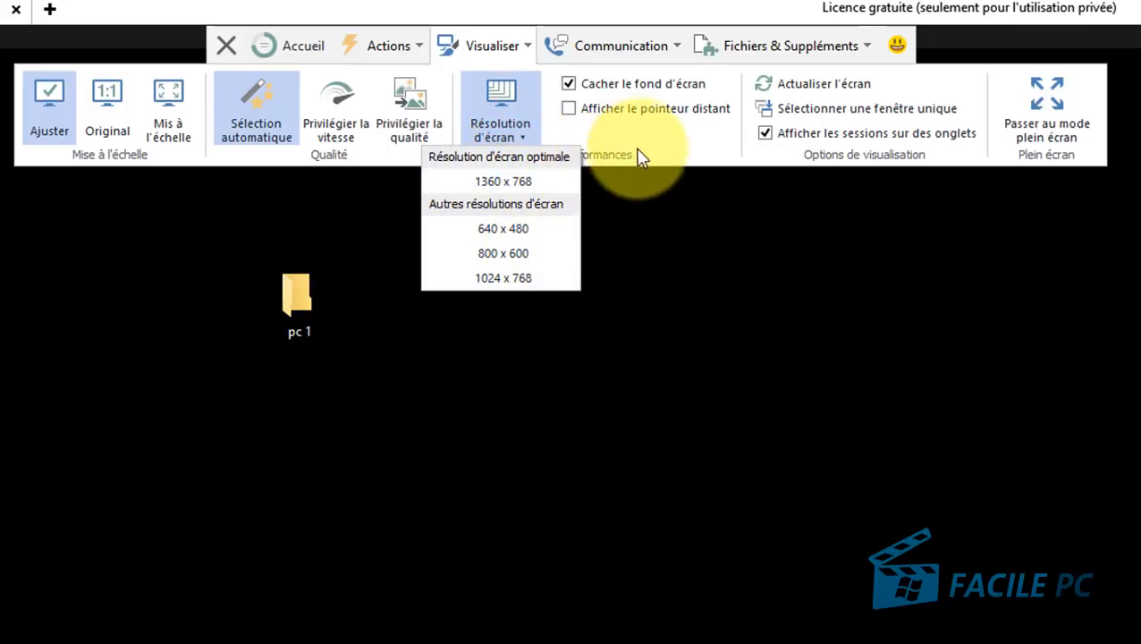
left_click(711, 139)
Step: Toggle Cacher le fond d'écran off and back on, enable Afficher le pointeur distant, and close the ribbon
left_click(570, 83)
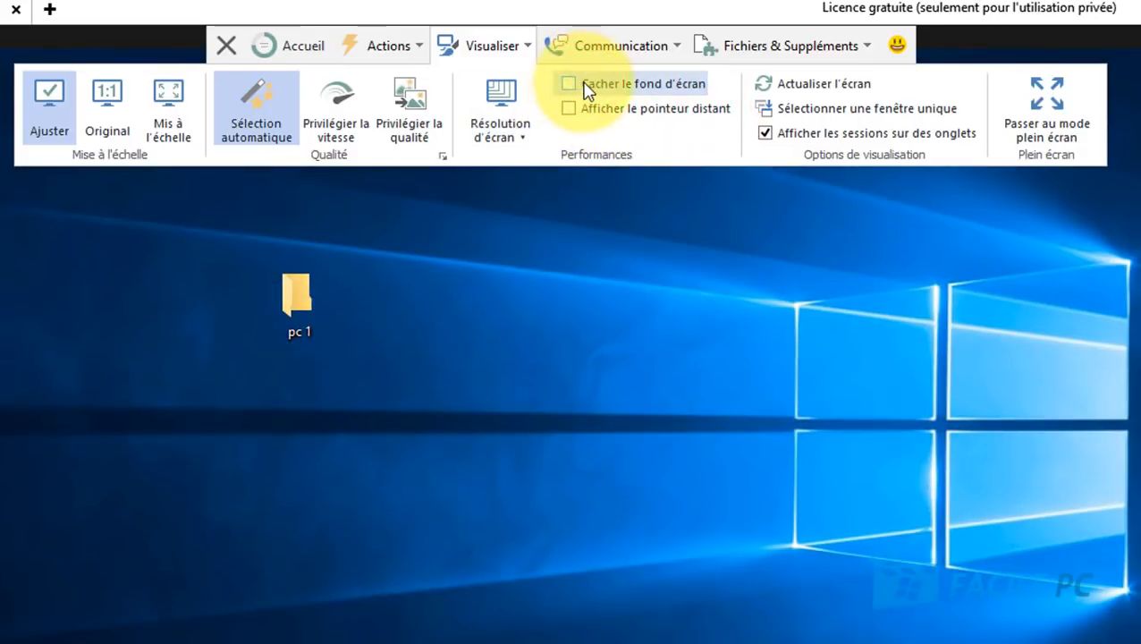
left_click(572, 83)
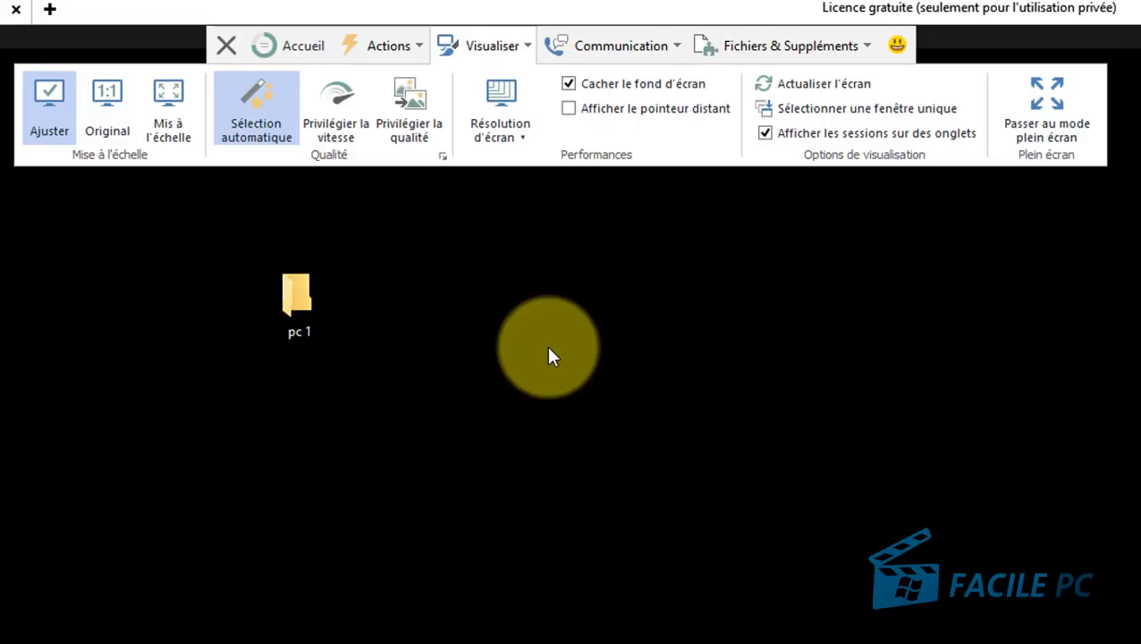
left_click(571, 111)
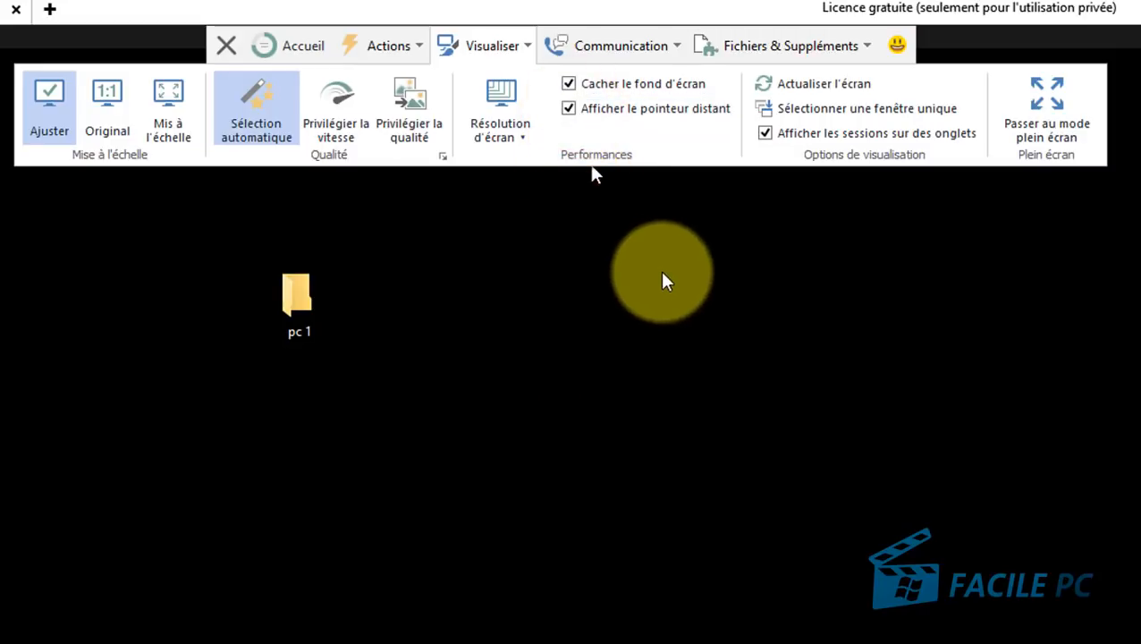
left_click(668, 278)
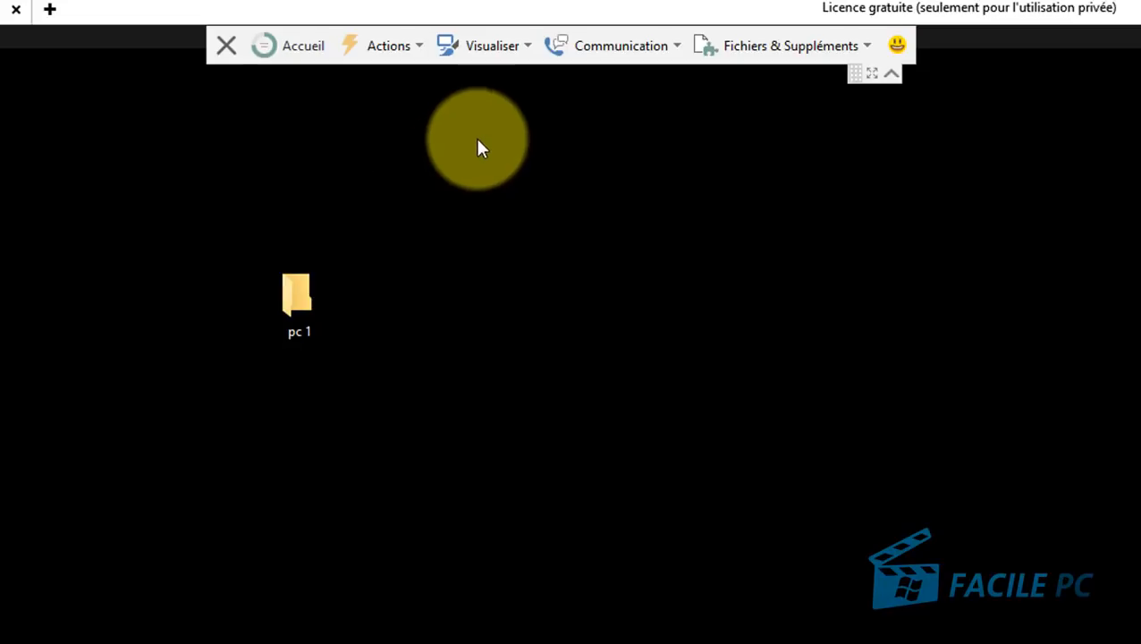
Step: Open the Visualiser ribbon, then switch to the Communication options
left_click(524, 46)
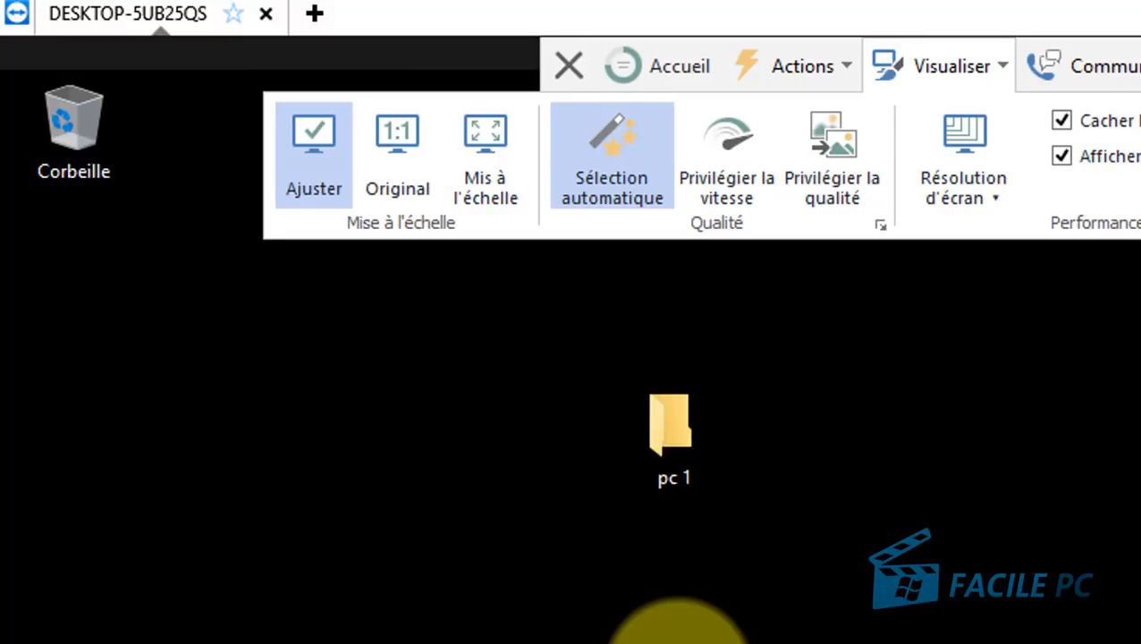
left_click(673, 55)
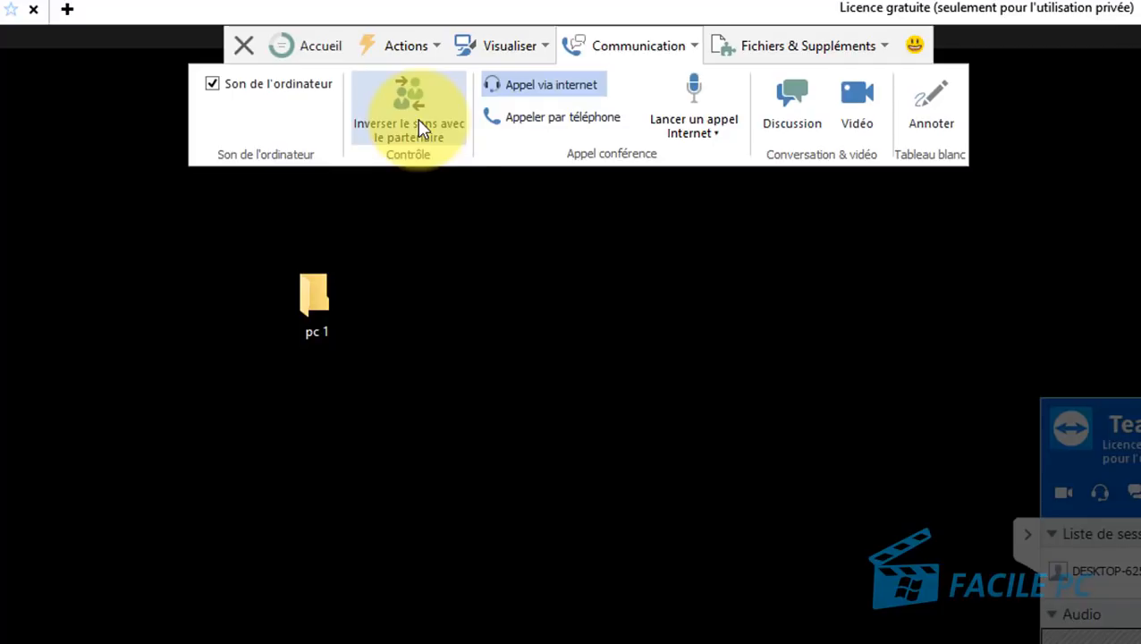
Step: Send the chat message 'fkusdkfkusdykfyqsd' via Discussion, then close the chat popup
left_click(552, 87)
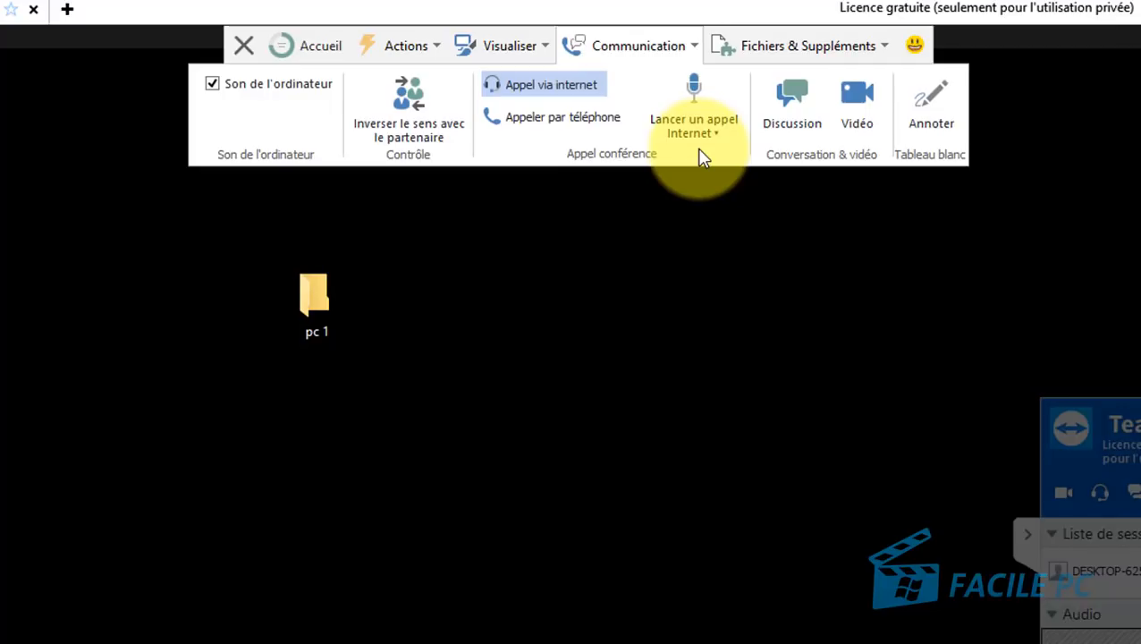
left_click(792, 103)
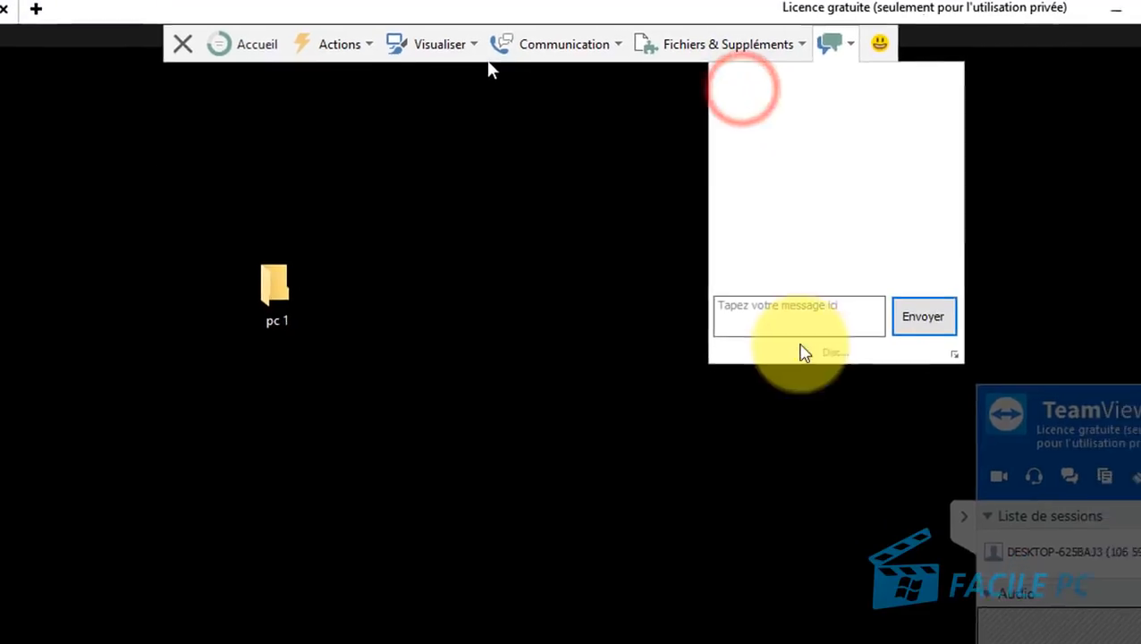
left_click(793, 307)
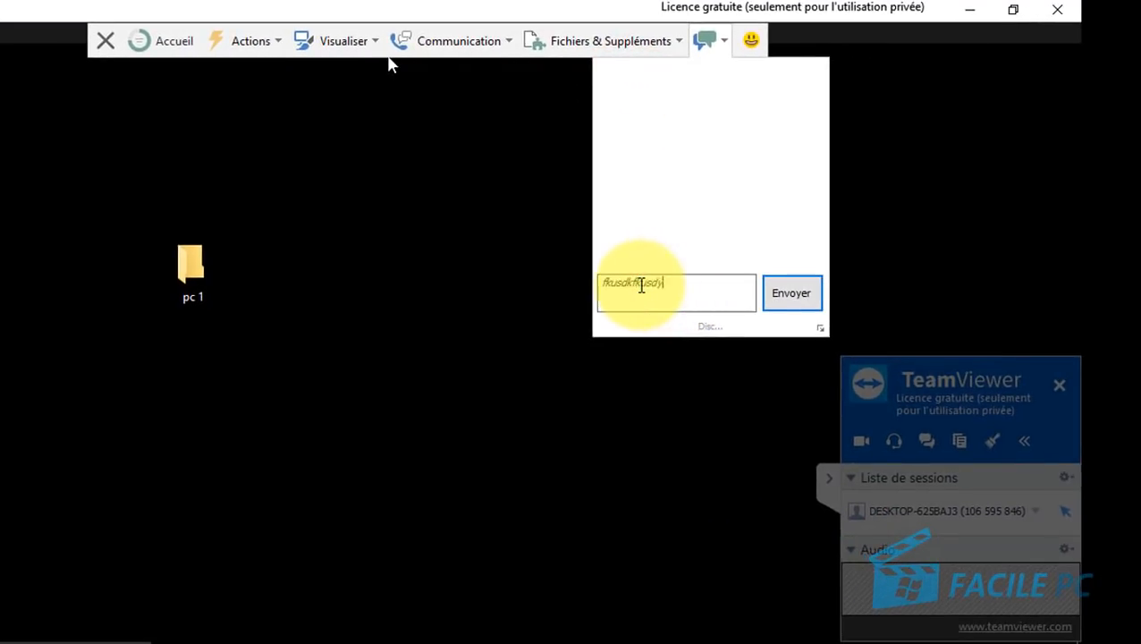
type("fkusdkfkusdykfyqsd")
key("Return")
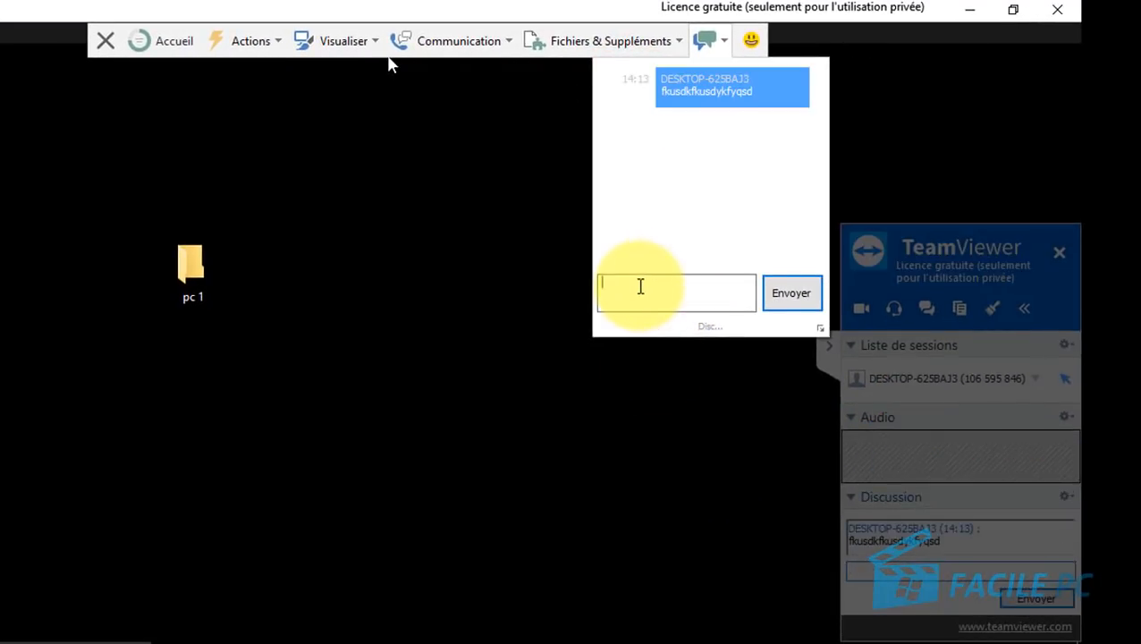
left_click(956, 568)
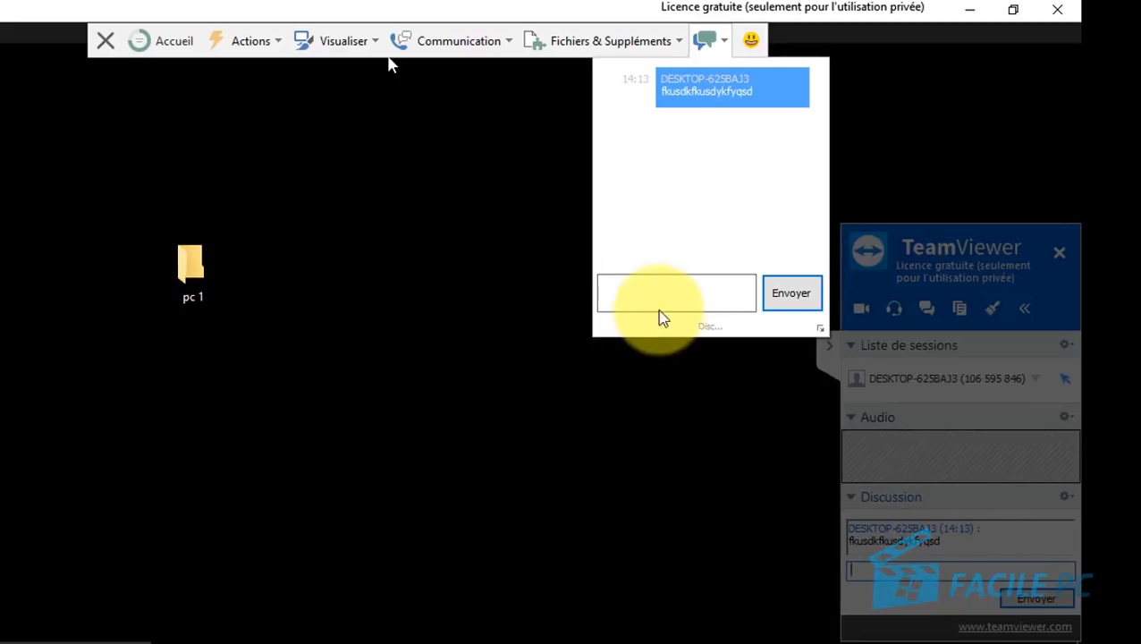
left_click(657, 298)
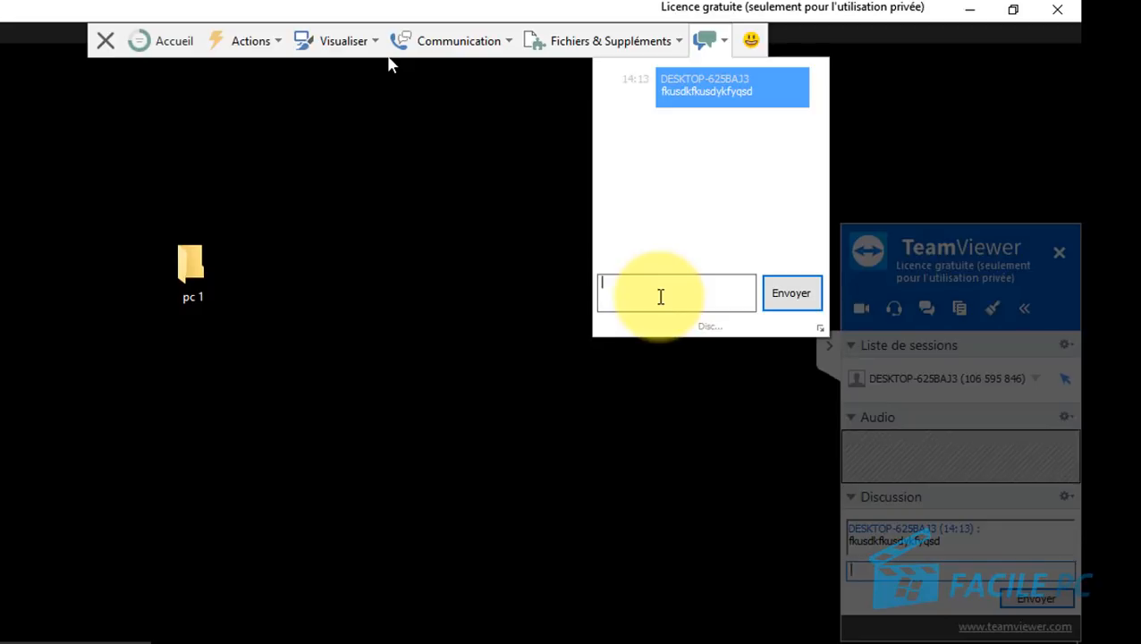
left_click(515, 42)
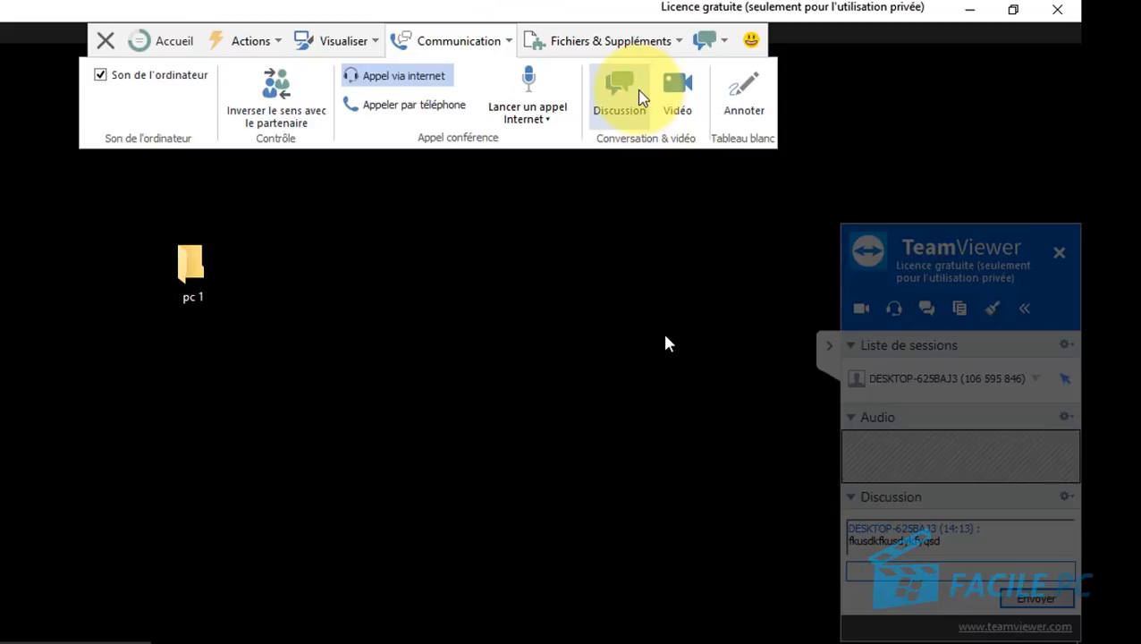
Step: Circle the remote pc 1 folder with the blue annotation pen, then clear it and stop annotating
left_click(760, 89)
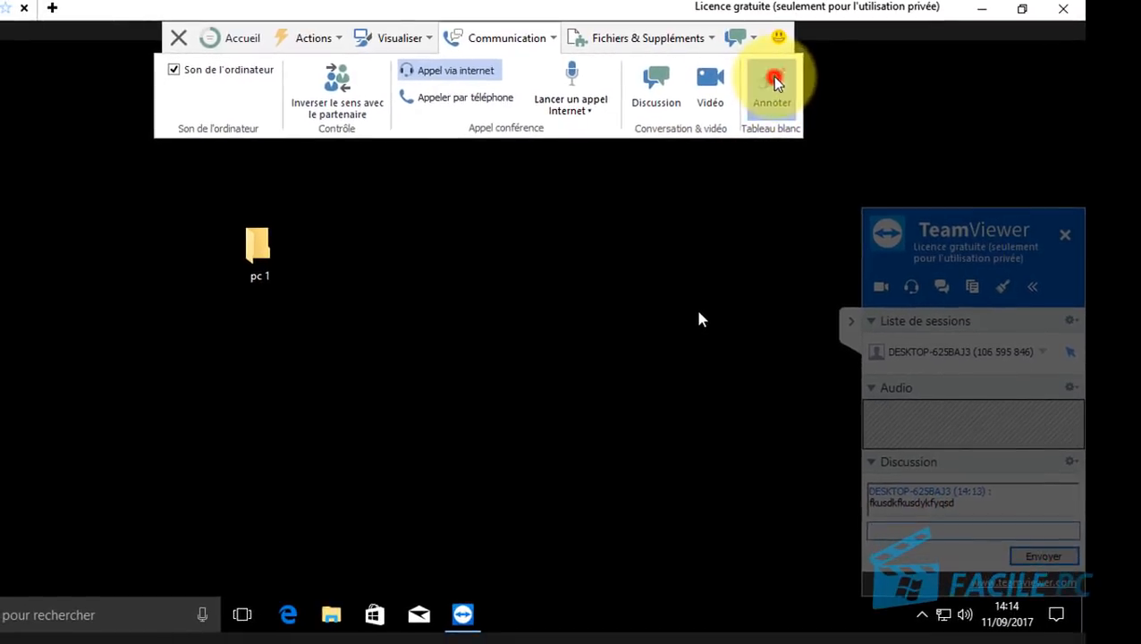
left_click_drag(299, 194, 248, 313)
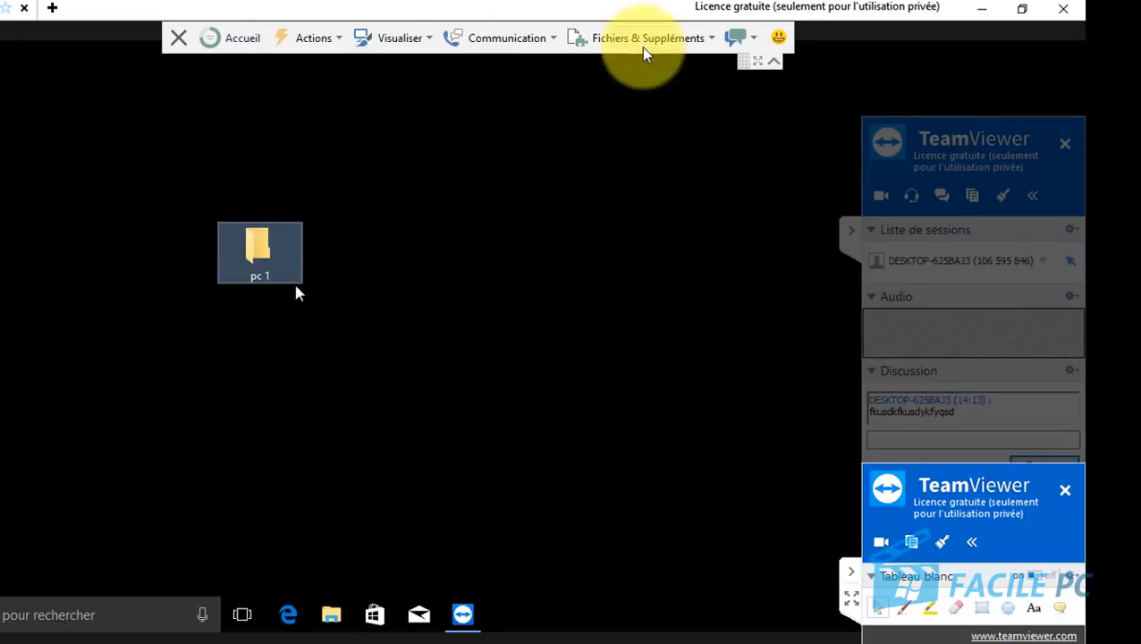
left_click(906, 609)
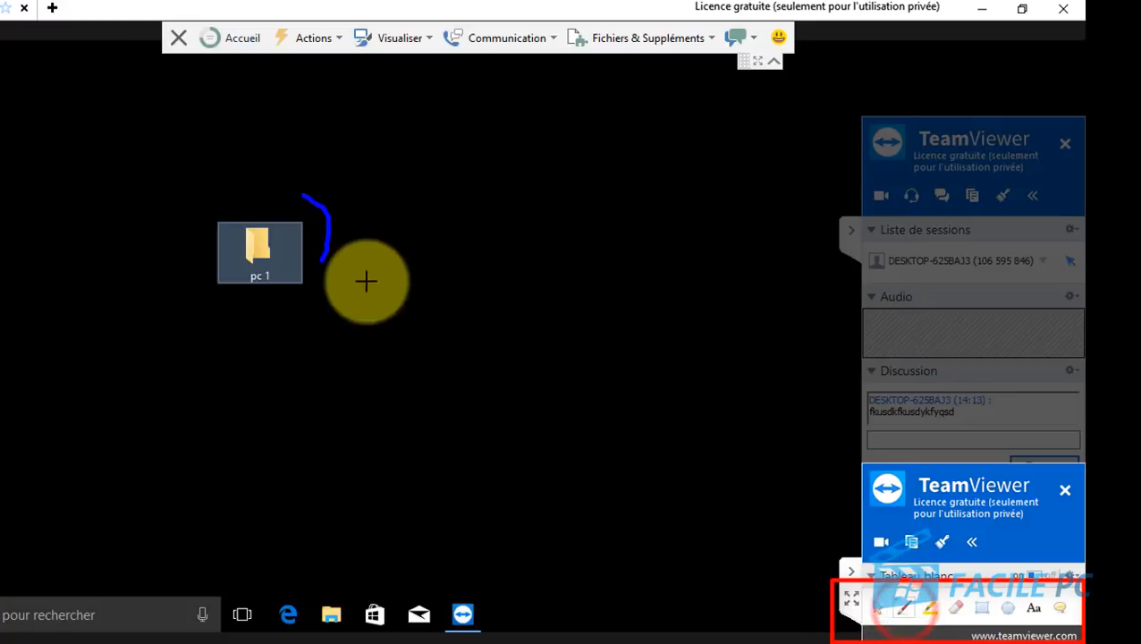
mouse_move(343, 199)
left_mouse_down()
mouse_move(214, 171)
mouse_move(191, 324)
mouse_move(365, 250)
left_mouse_up()
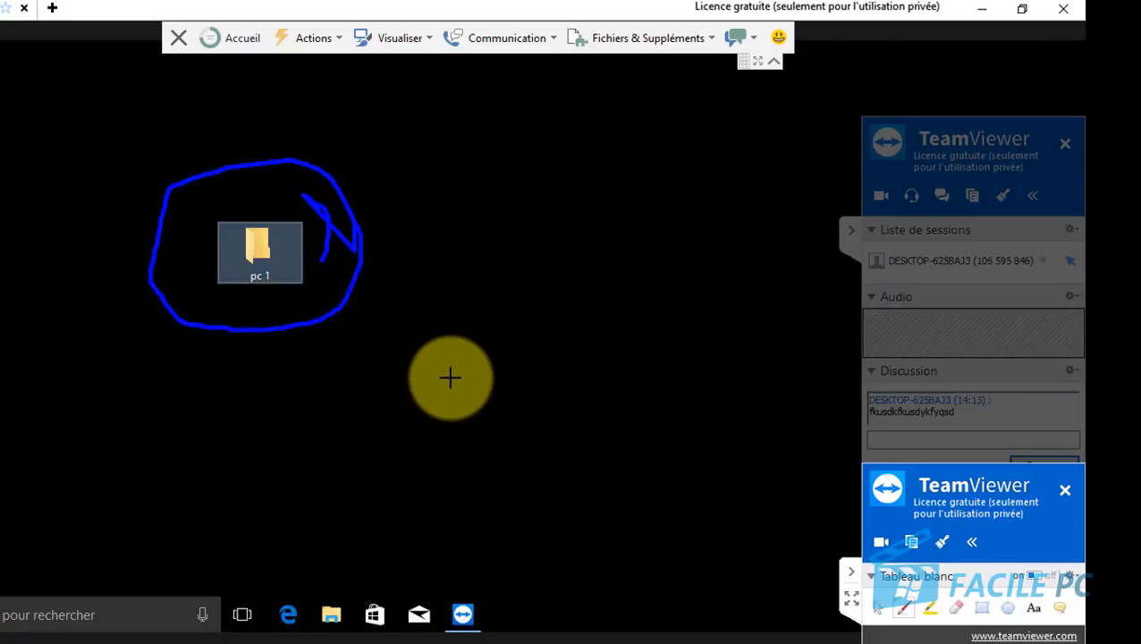
left_click(1038, 575)
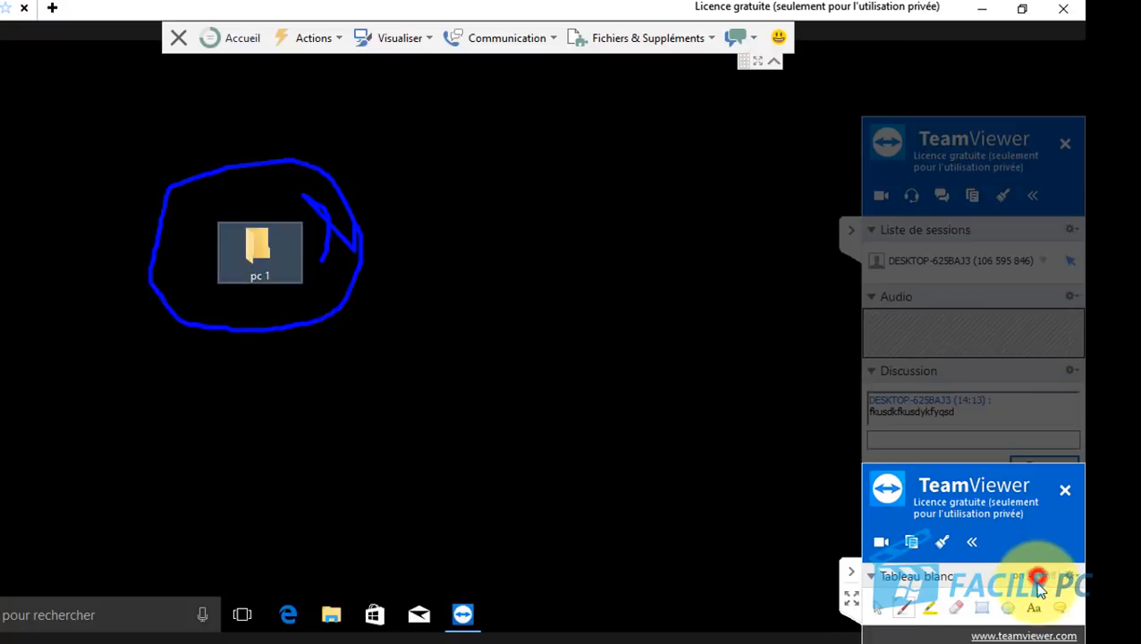
left_click(556, 42)
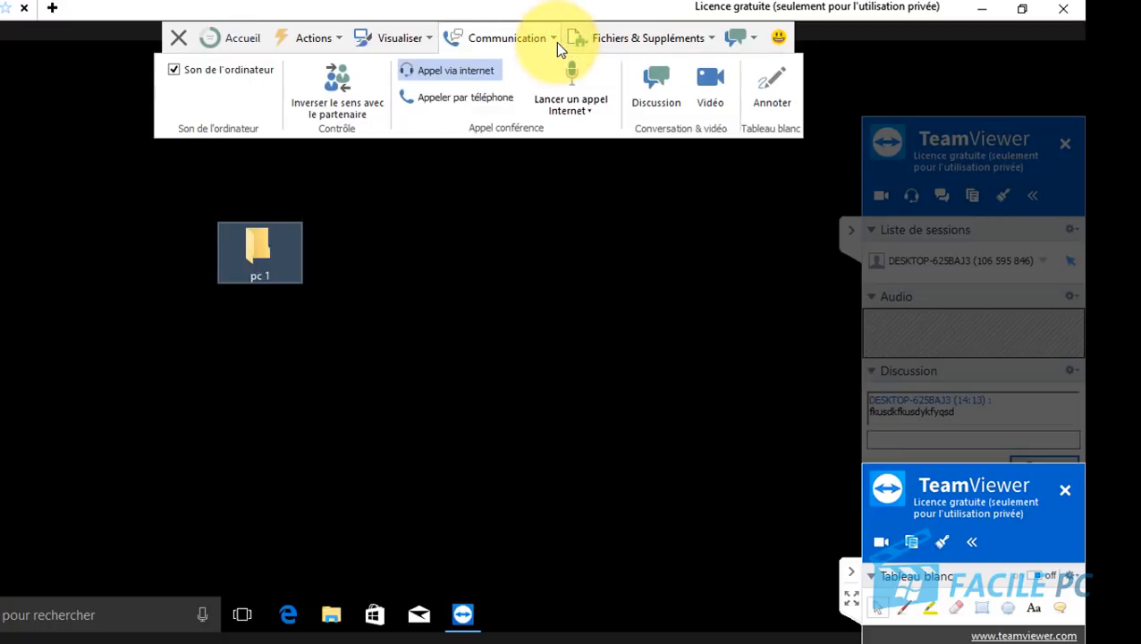
Step: Choose Ouvrir le transfert de fichier from the Fichiers & Suppléments menu
mouse_move(683, 50)
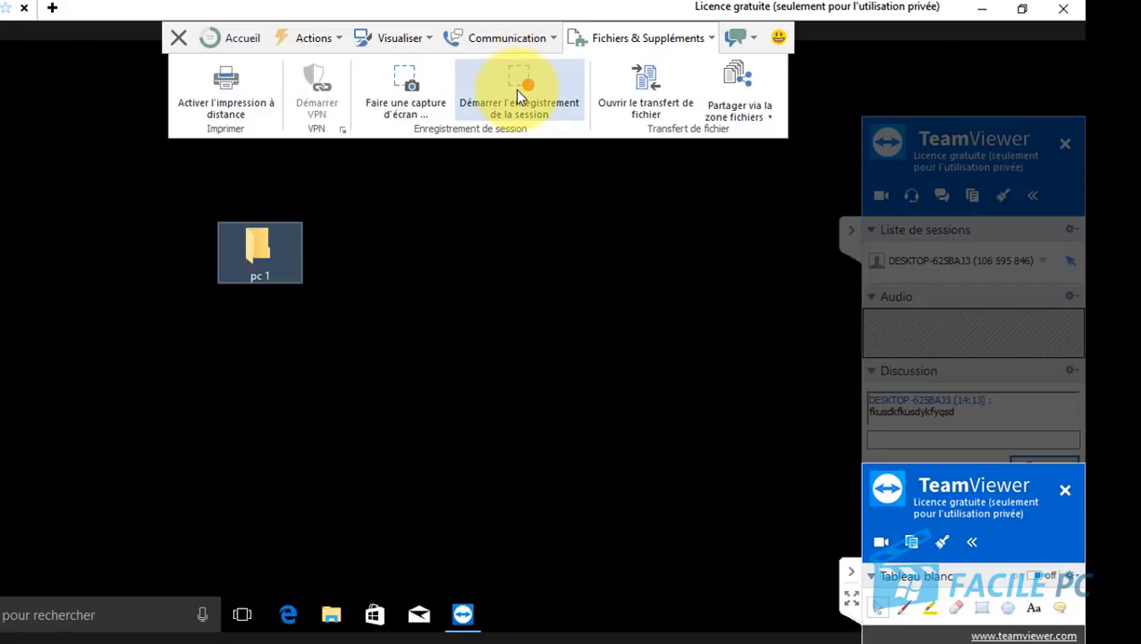
left_click(656, 94)
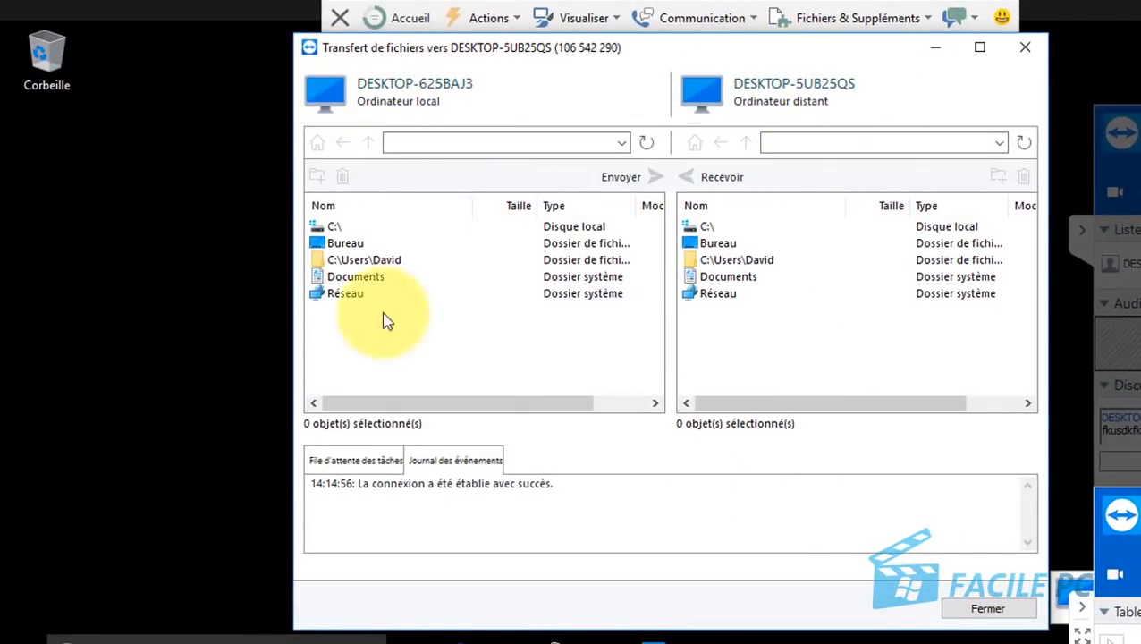
Step: Open Bureau in both panes and copy the pc 2 folder to the remote desktop
double_click(333, 242)
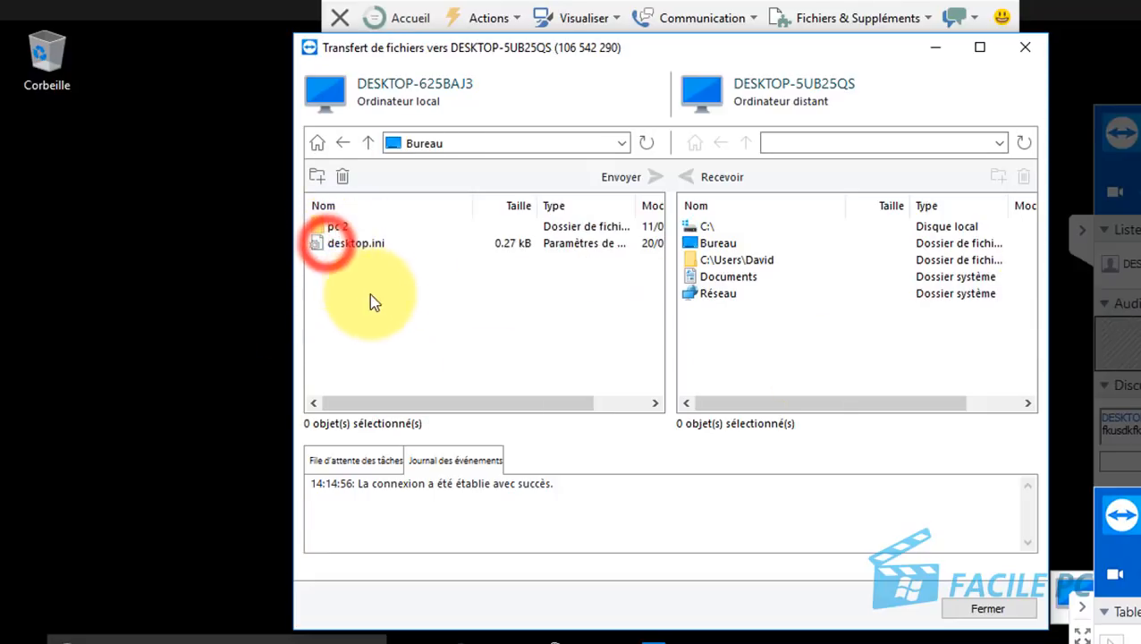
left_click(335, 228)
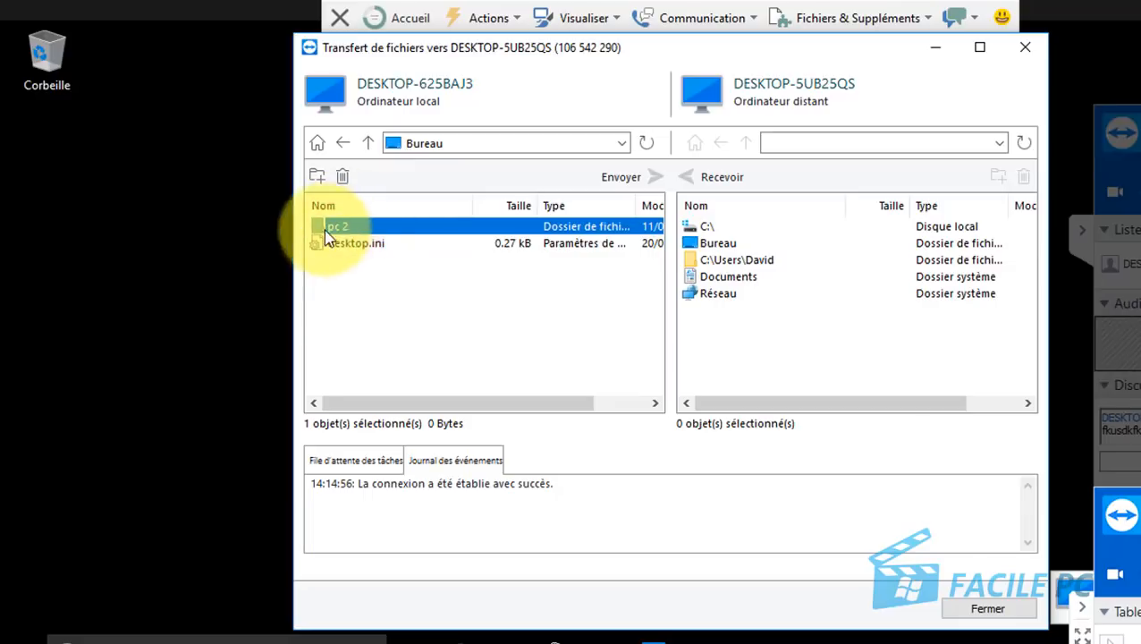
double_click(716, 243)
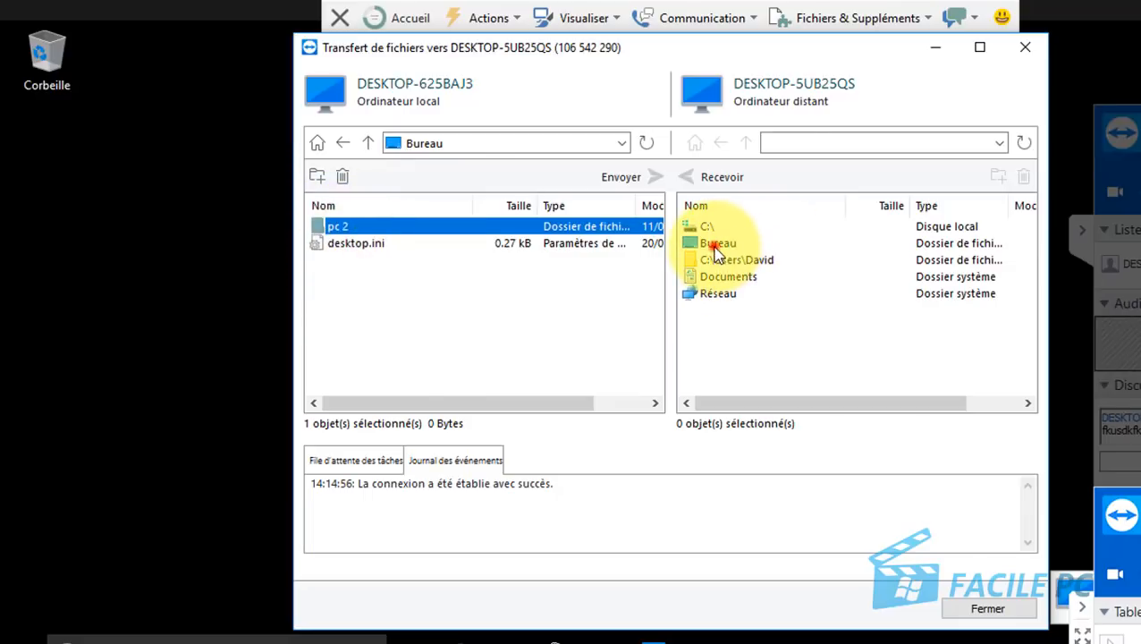
left_click_drag(333, 227, 772, 322)
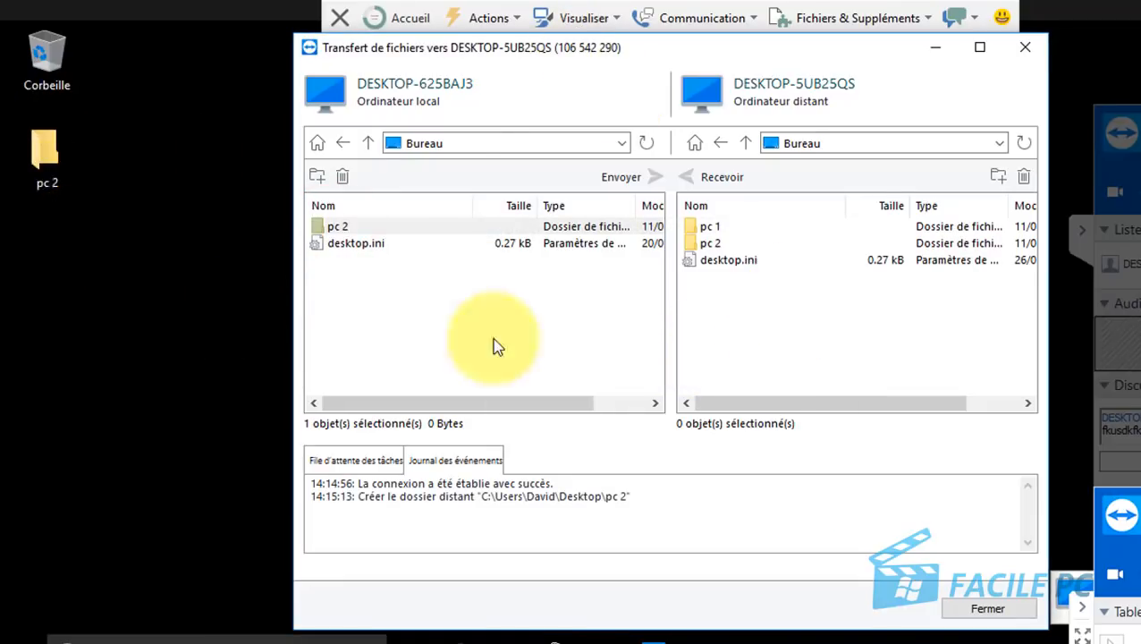
Step: Rename the remote pc 2 folder to 'jsdlfjlksjqdflkjqsldkfj' and copy it back to the local Bureau
left_click(705, 245)
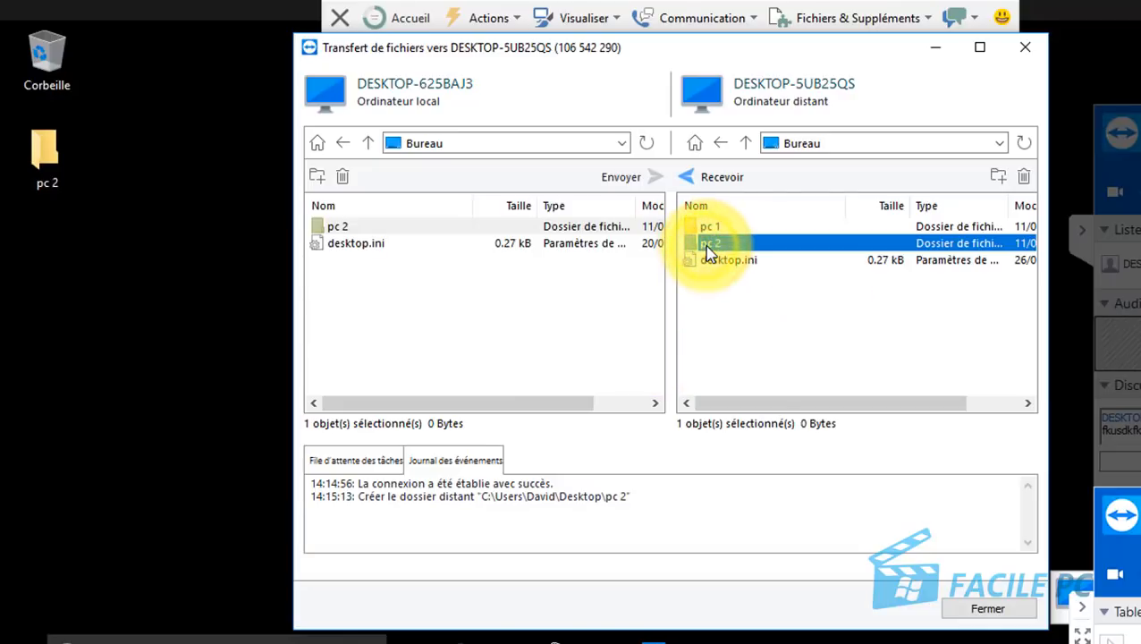
left_click(711, 244)
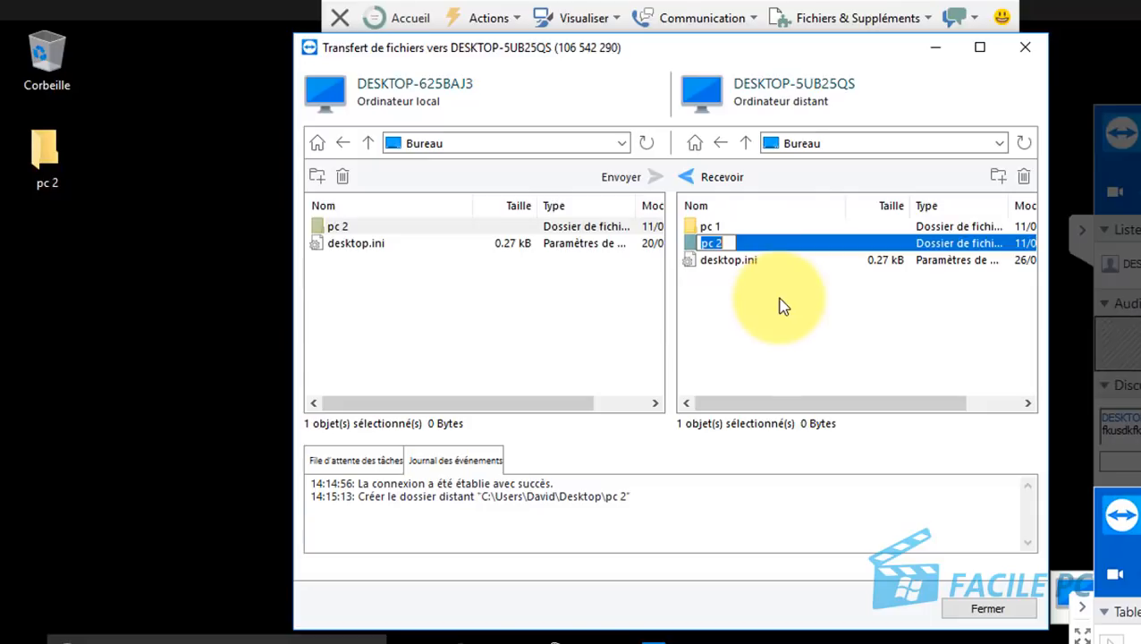
type("jsdlfjlksjqdflkjqsldkfj")
key("Return")
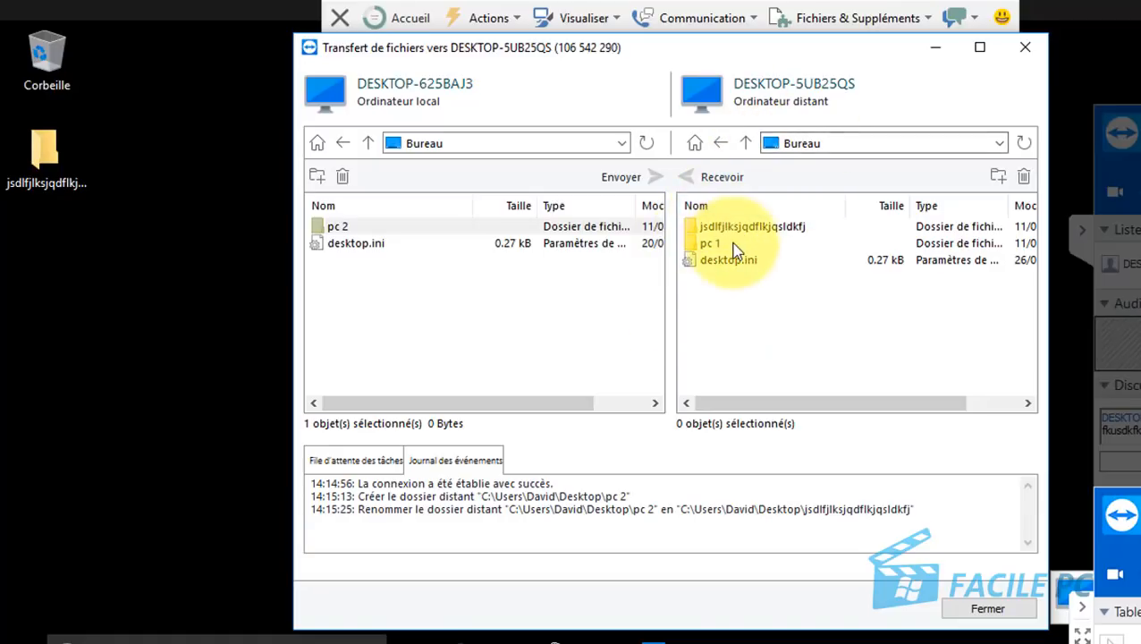
left_click_drag(706, 234, 411, 309)
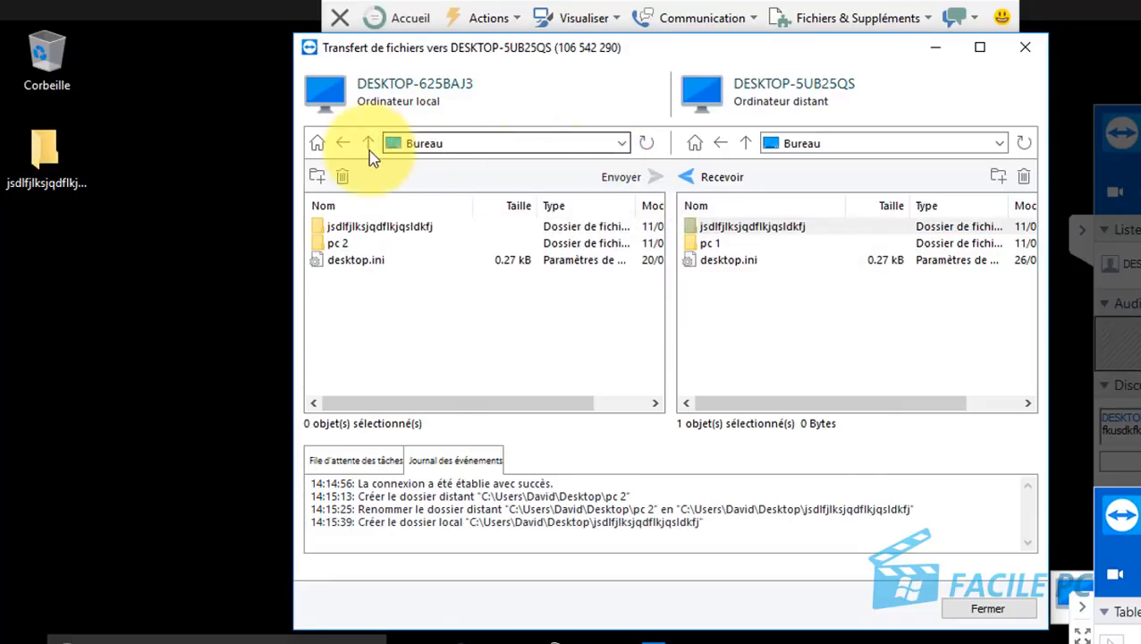
Step: Browse the local C:\ drive into Program Files and Windows Mail, then back up to C:\
left_click(621, 143)
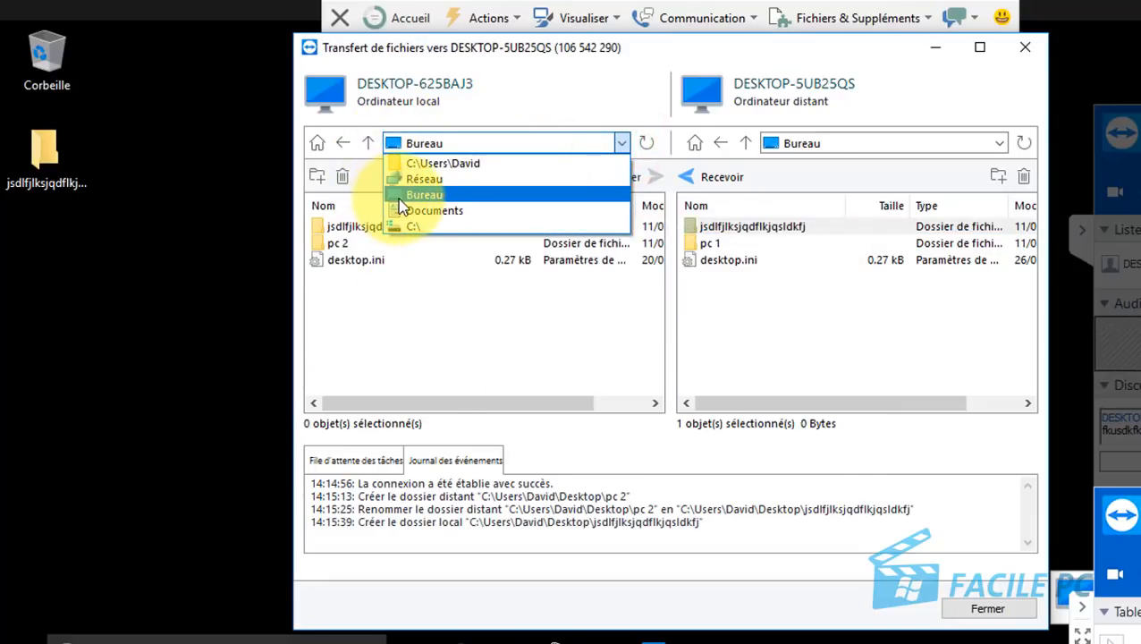
left_click(427, 227)
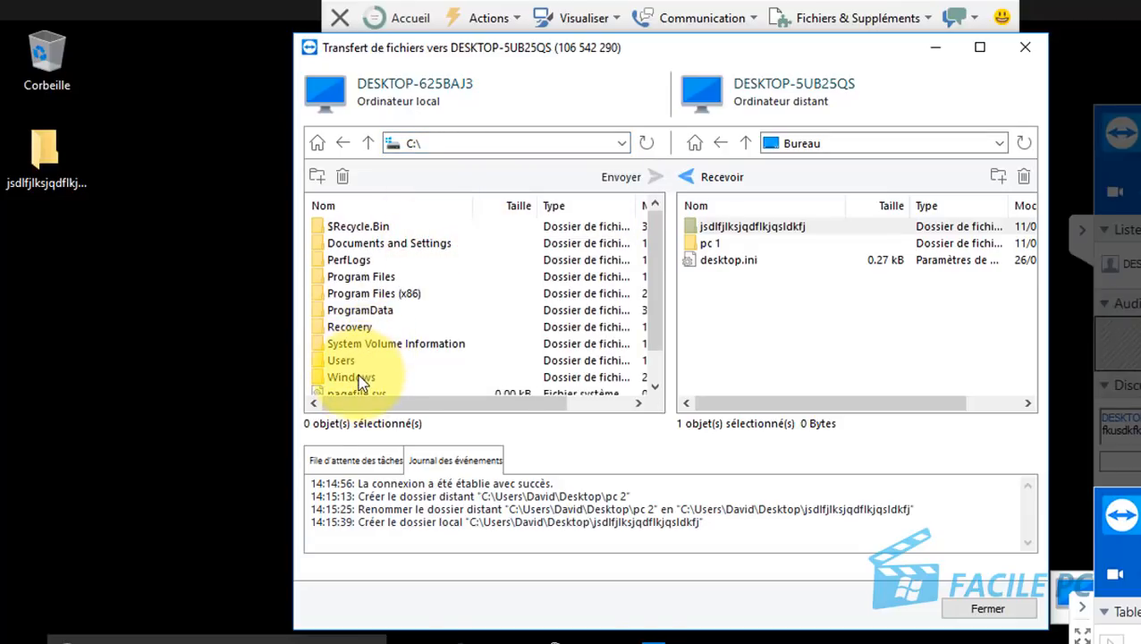
double_click(362, 279)
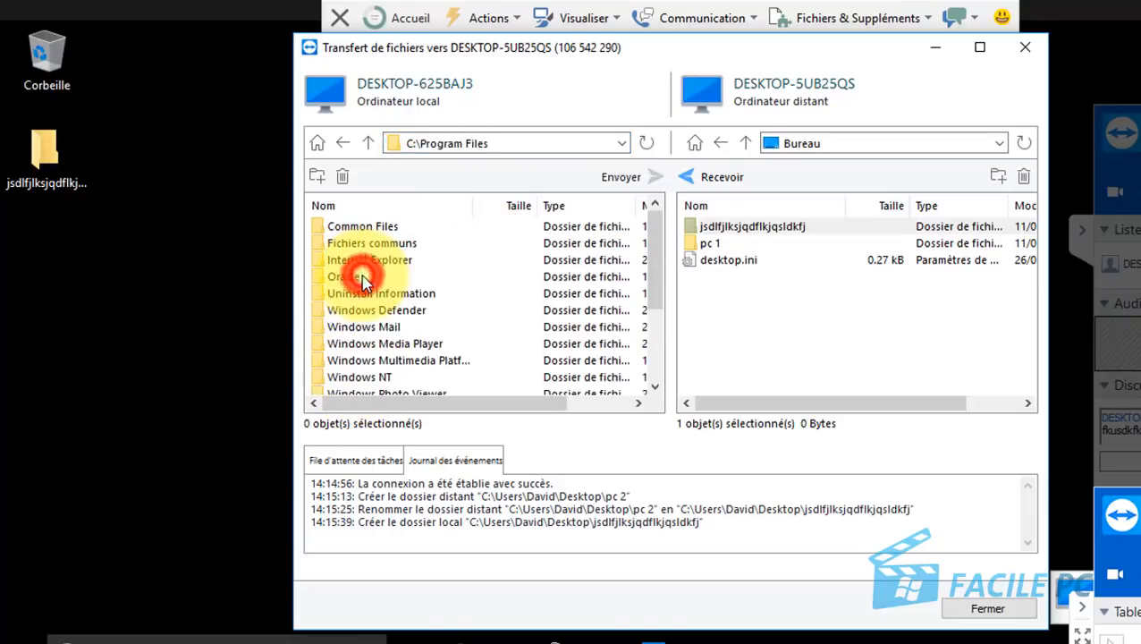
double_click(370, 329)
left_click(367, 145)
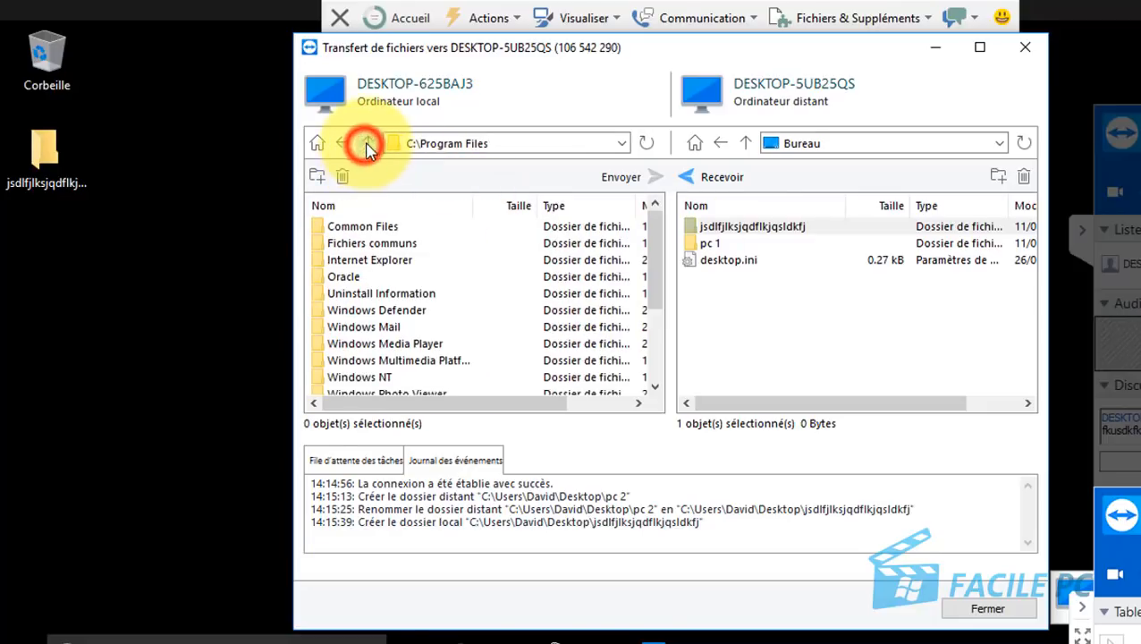
left_click(367, 145)
Step: On the remote side, go from Documents to the user folder's Music, then close File Transfer
left_click(861, 143)
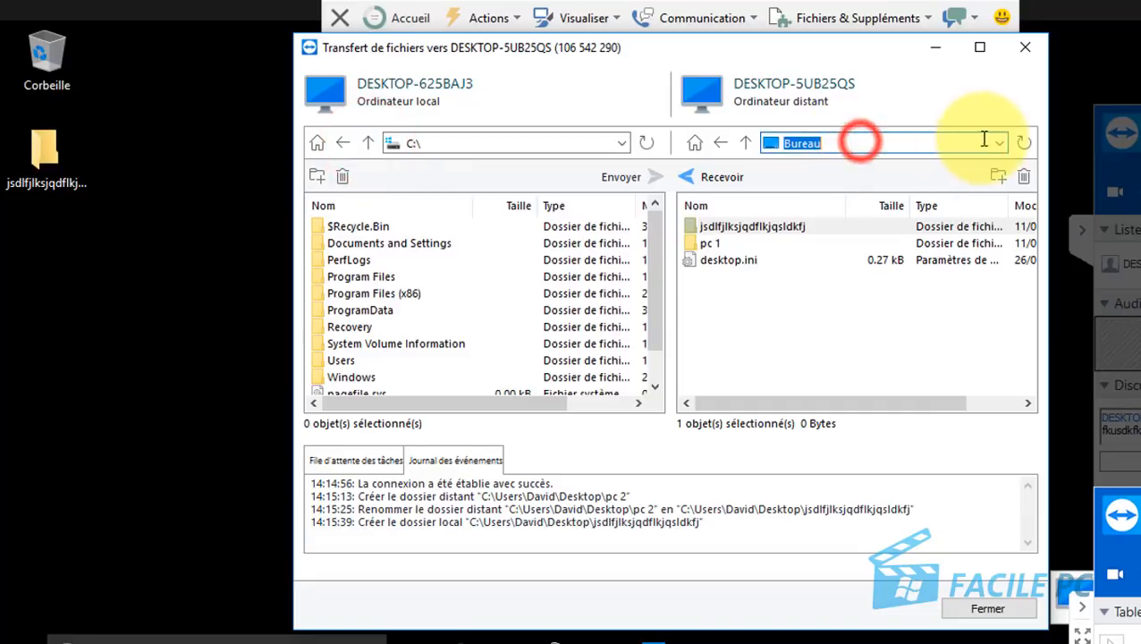
left_click(999, 143)
left_click(808, 179)
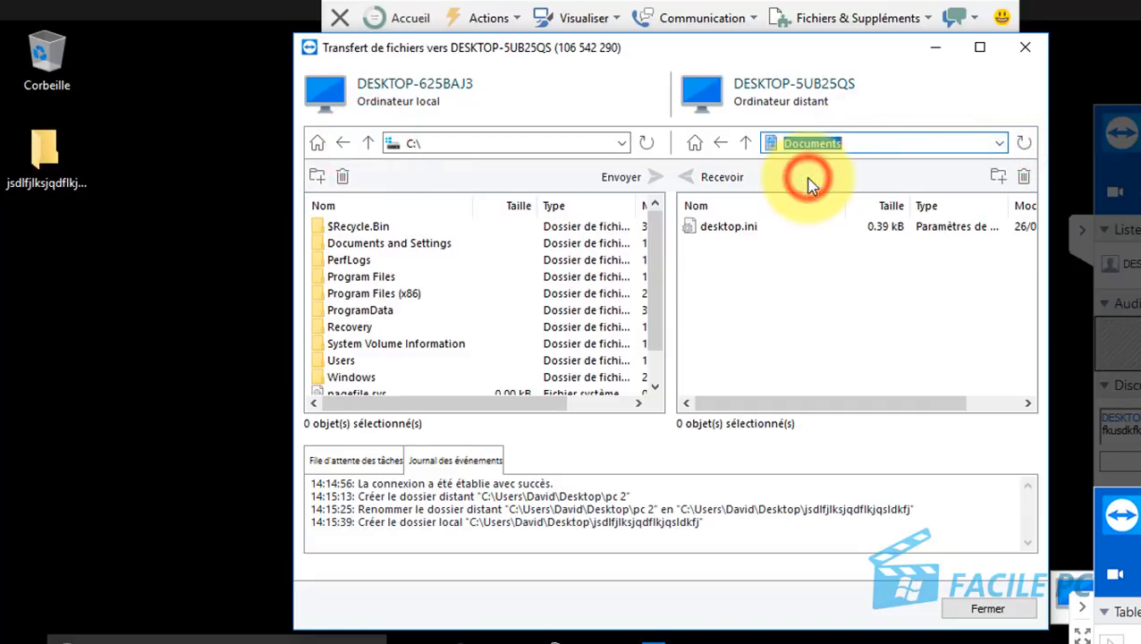
left_click(1000, 143)
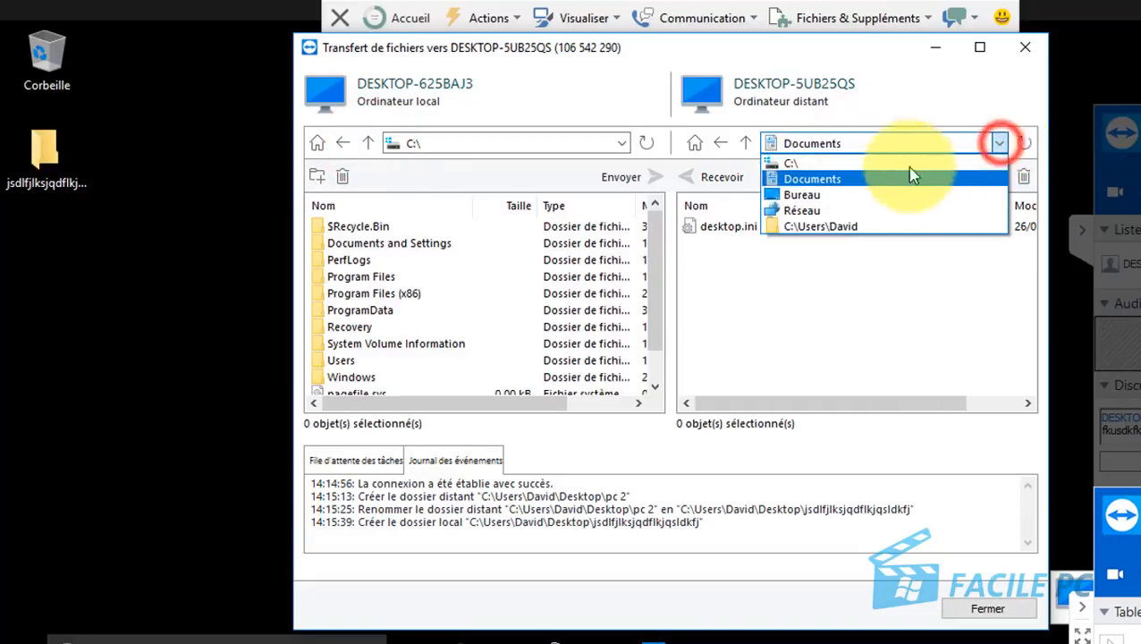
left_click(814, 228)
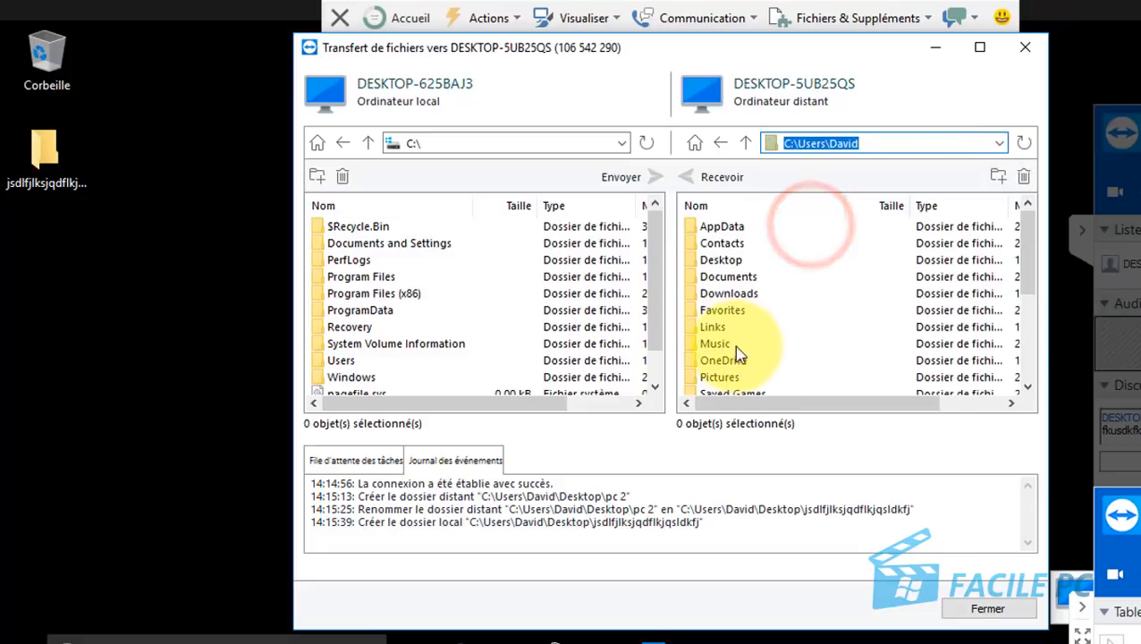
double_click(713, 345)
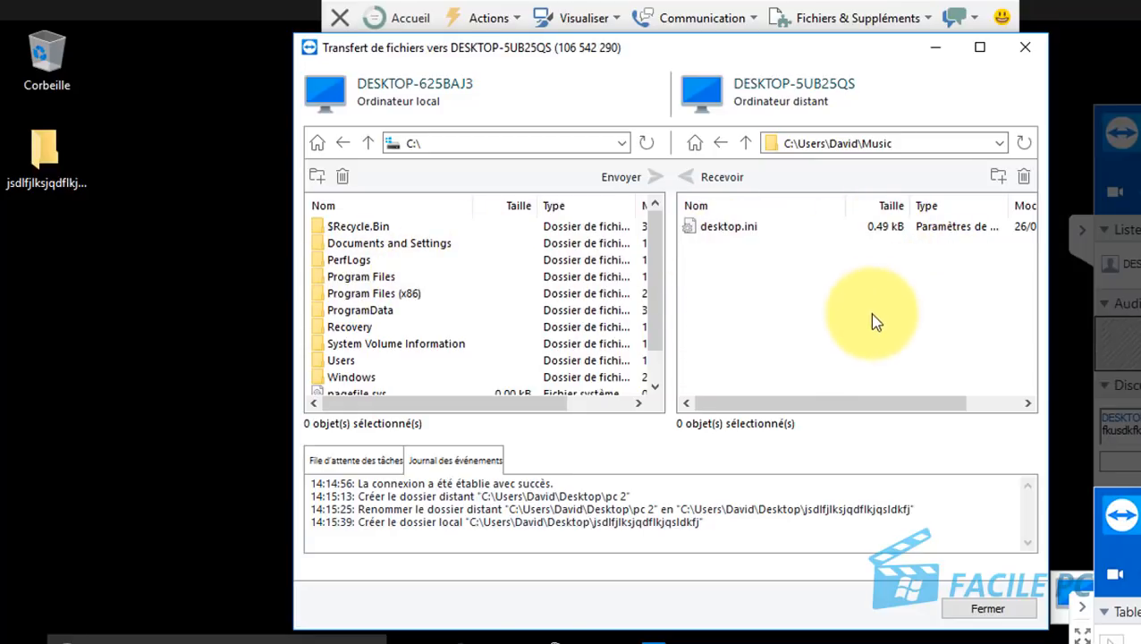
left_click(1025, 46)
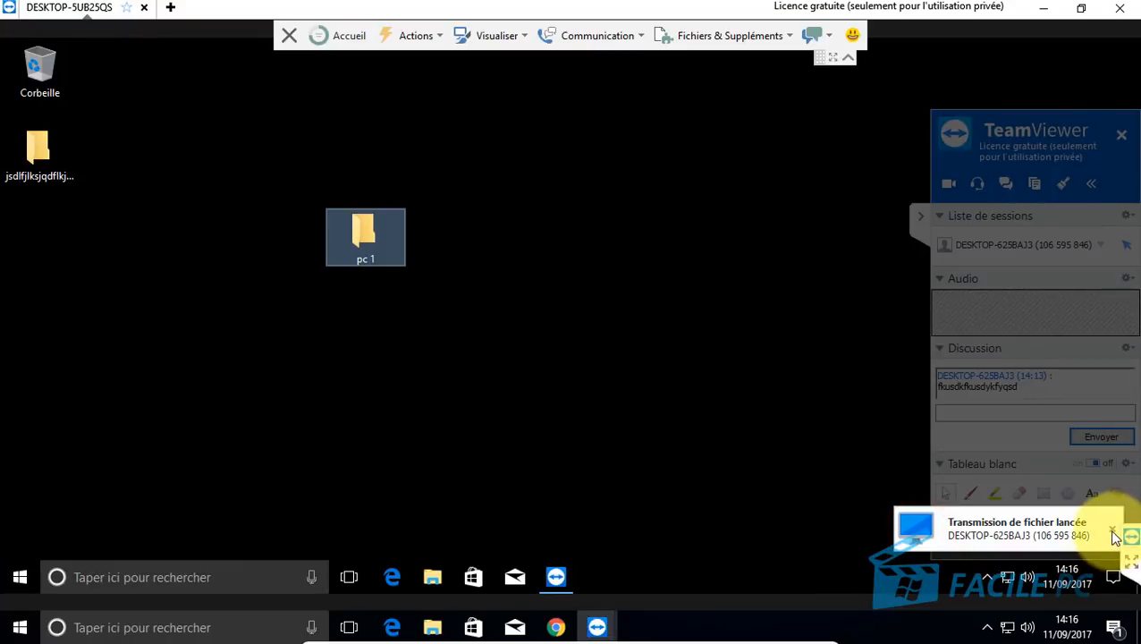
Step: Dismiss the file-transfer notice and the unsent feedback form, then collapse the session toolbar
left_click(1114, 534)
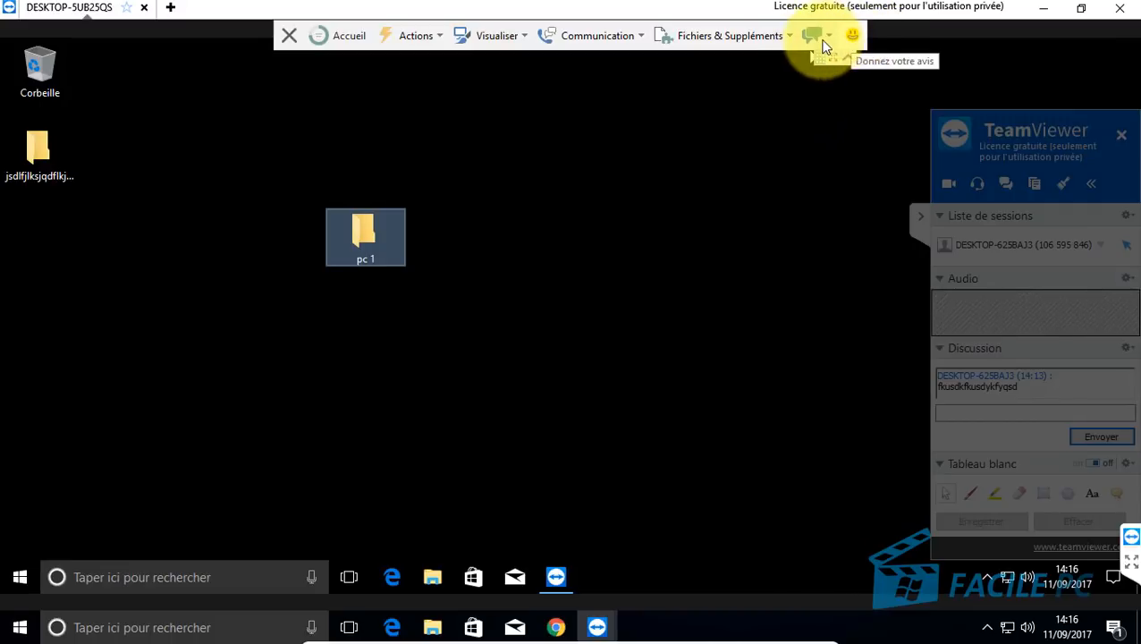
left_click(852, 37)
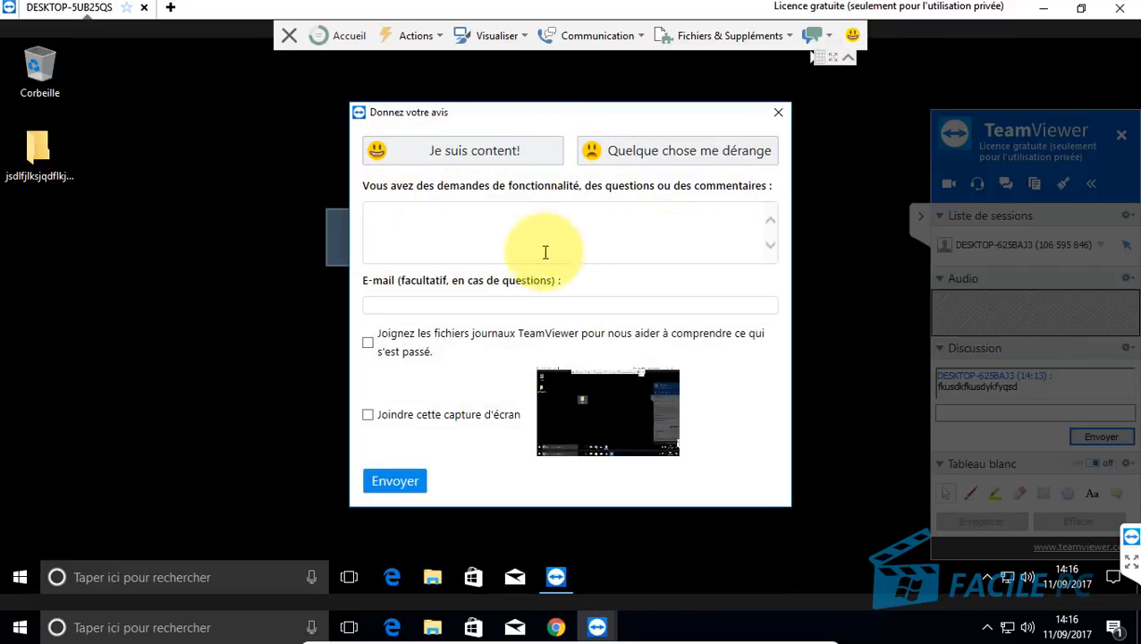
left_click(778, 113)
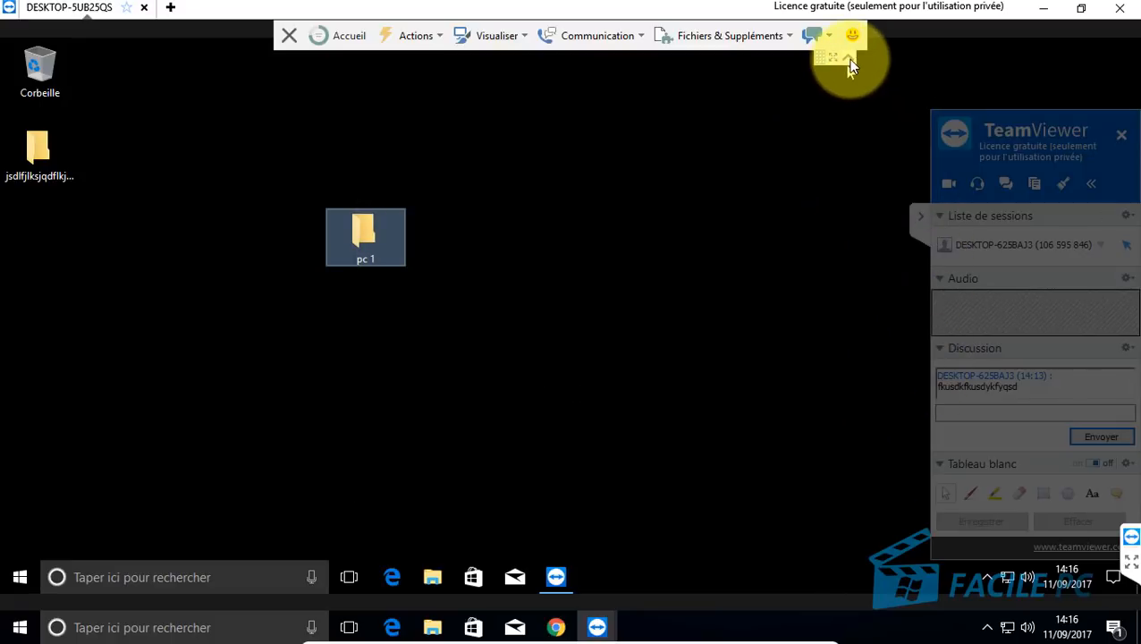
left_click(849, 64)
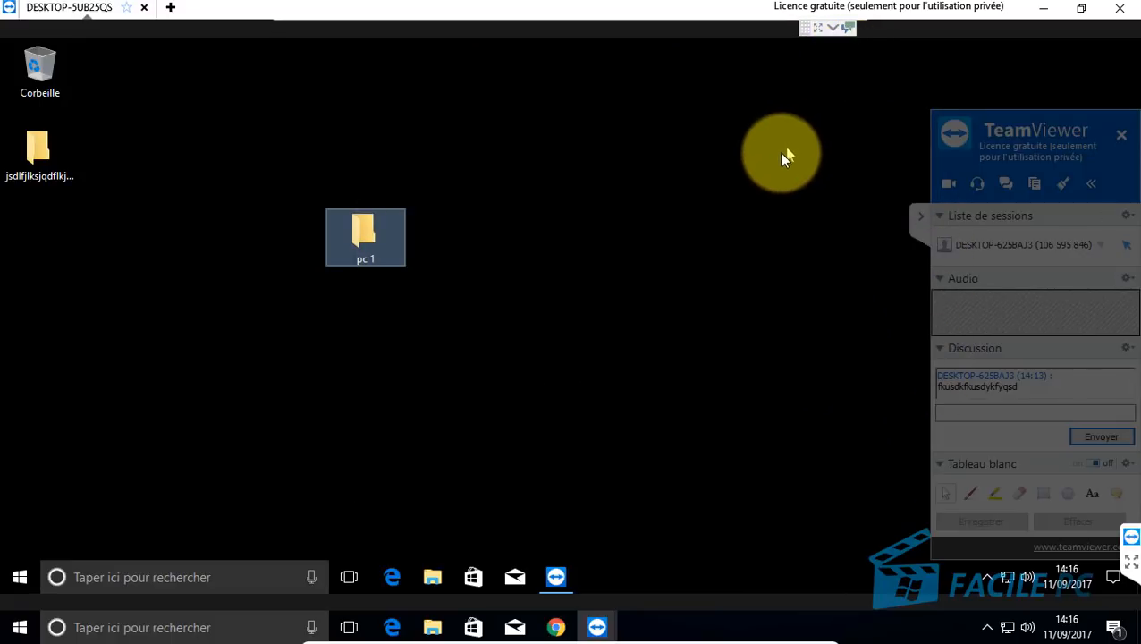
left_click(1009, 128)
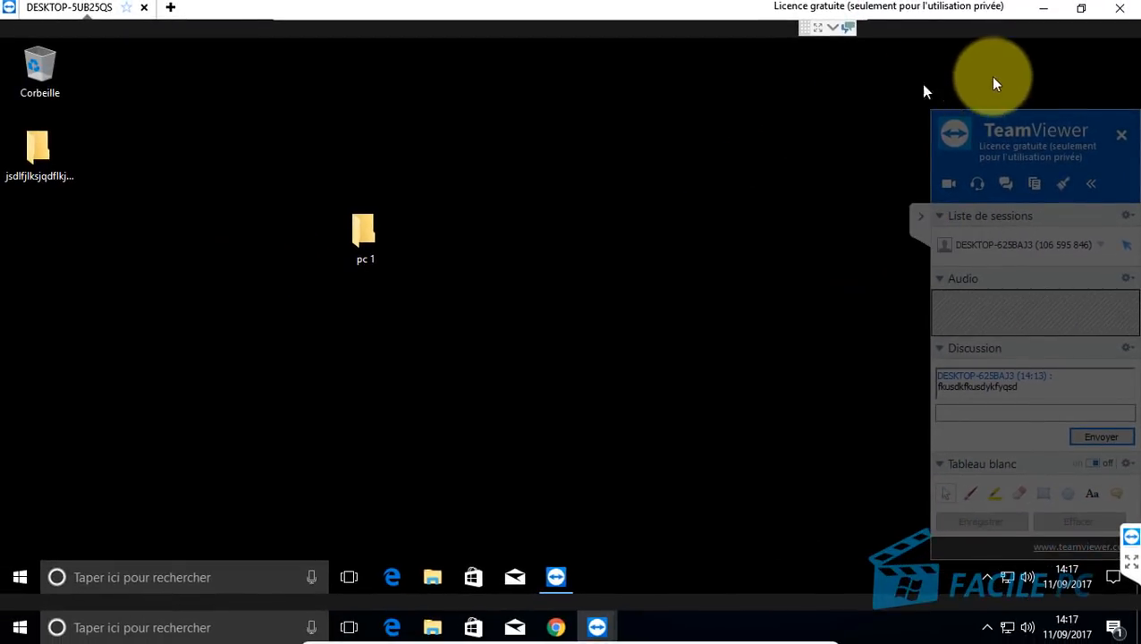
Step: End the remote session, dismiss the Sessions sponsorisées notice, and move TeamViewer further right
left_click(1116, 10)
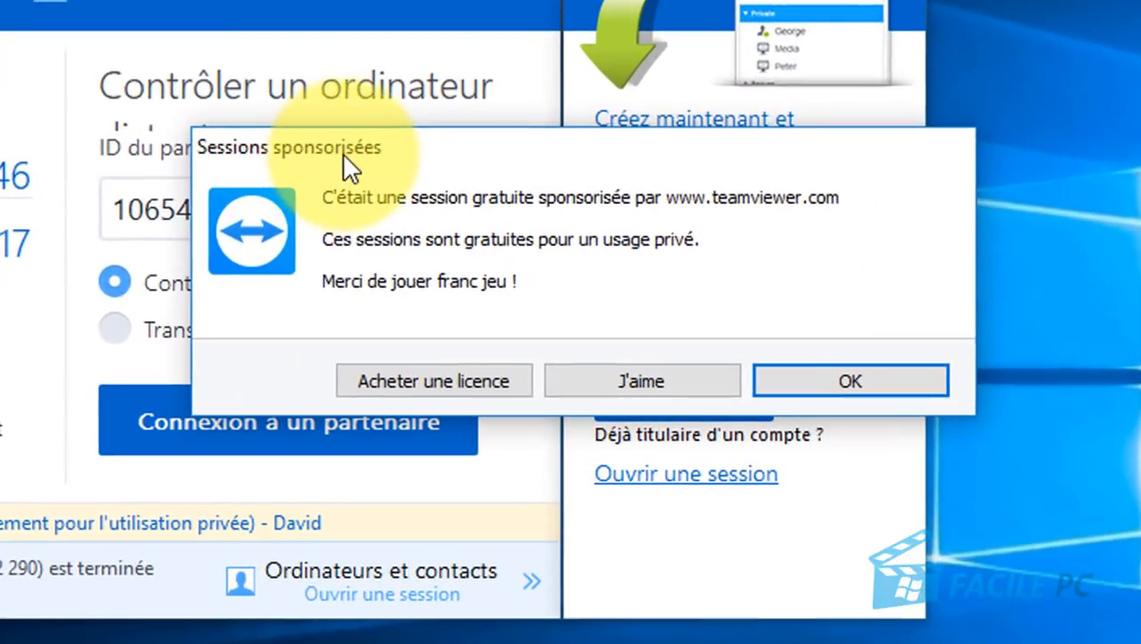
left_click(392, 198)
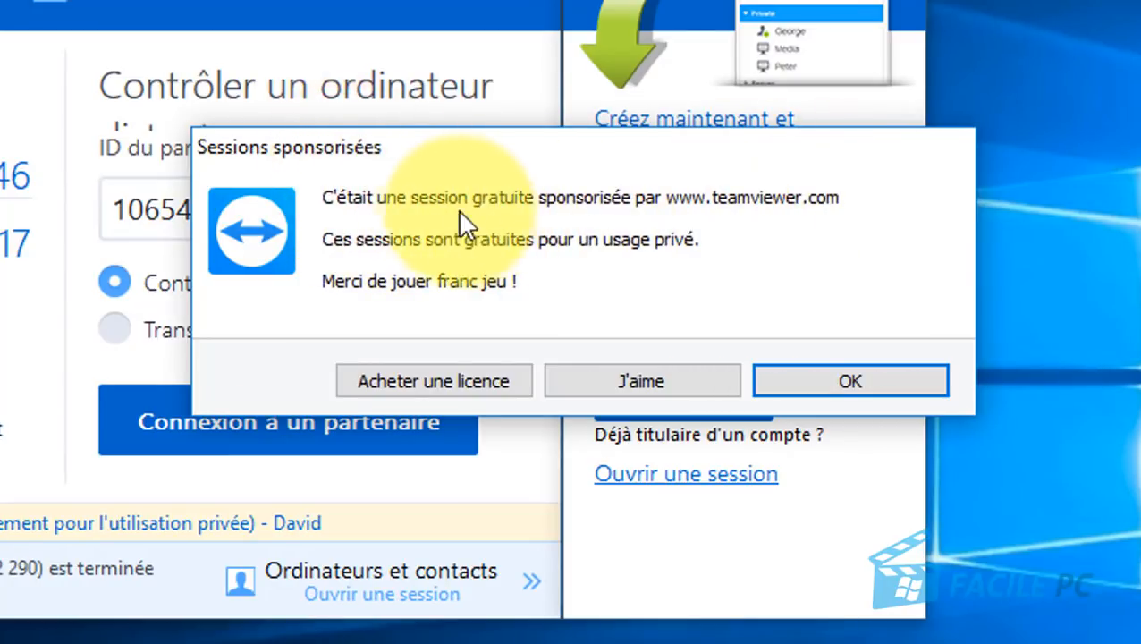
left_click(873, 377)
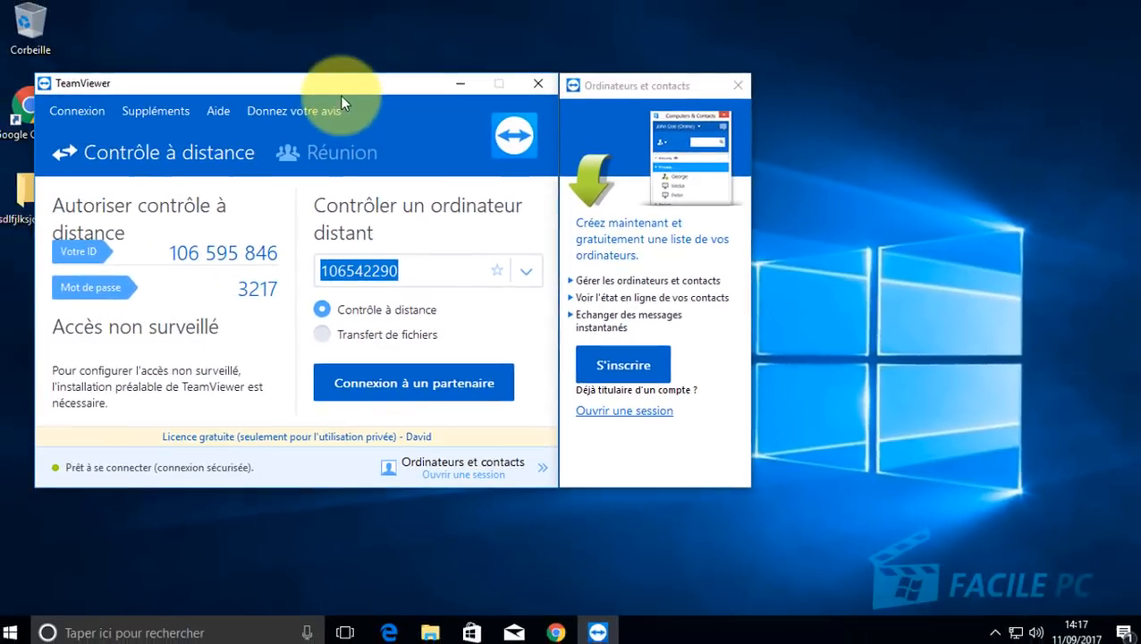
left_click_drag(267, 89, 407, 74)
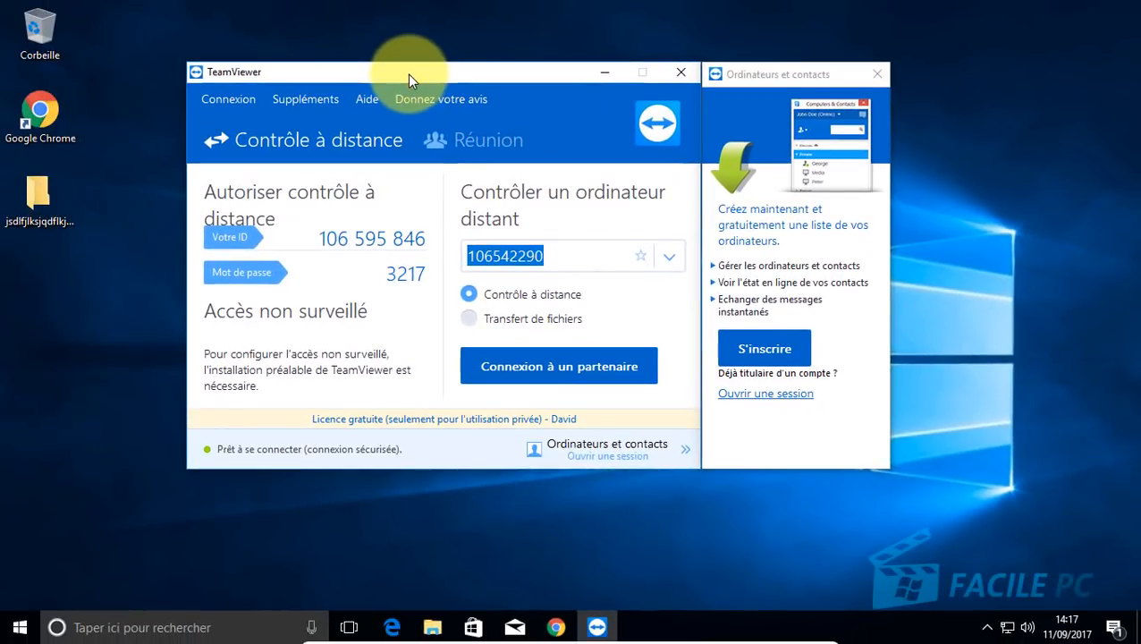
left_click(428, 518)
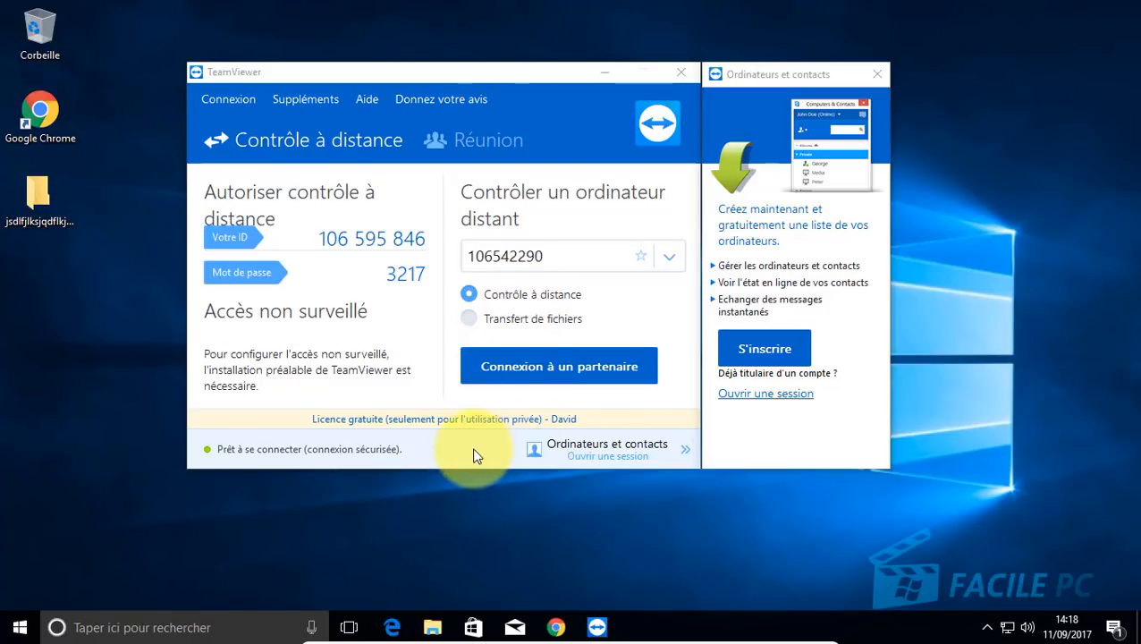
Step: Run TeamViewer_Setup from Téléchargements for personal, non-commercial use, approve UAC, then close TeamViewer
left_click(681, 77)
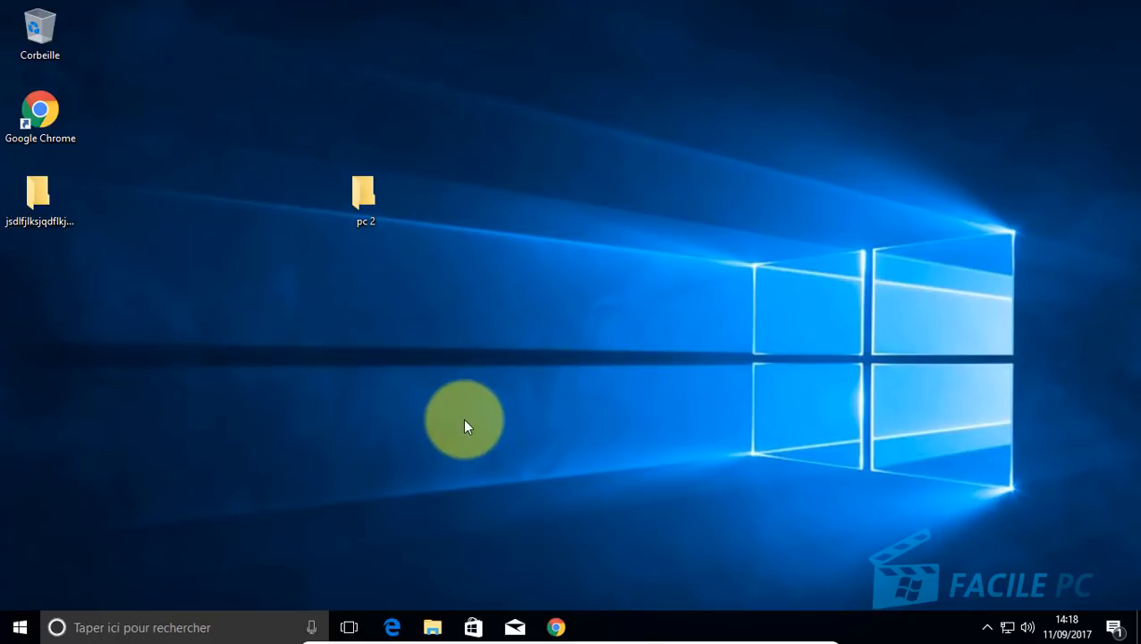
left_click(433, 627)
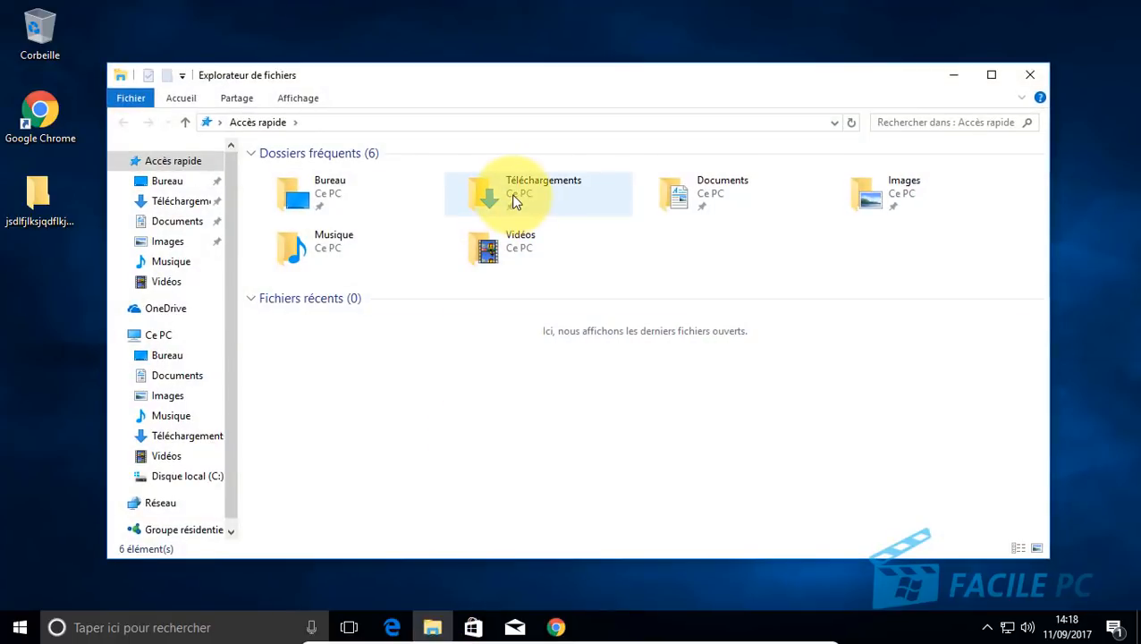
double_click(514, 202)
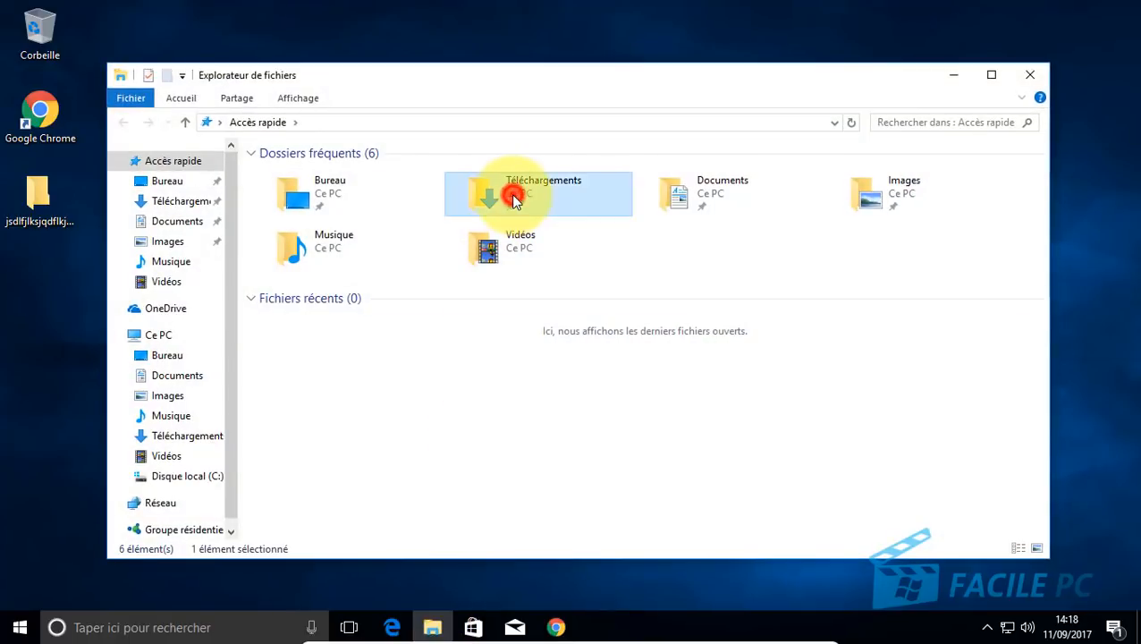
double_click(280, 196)
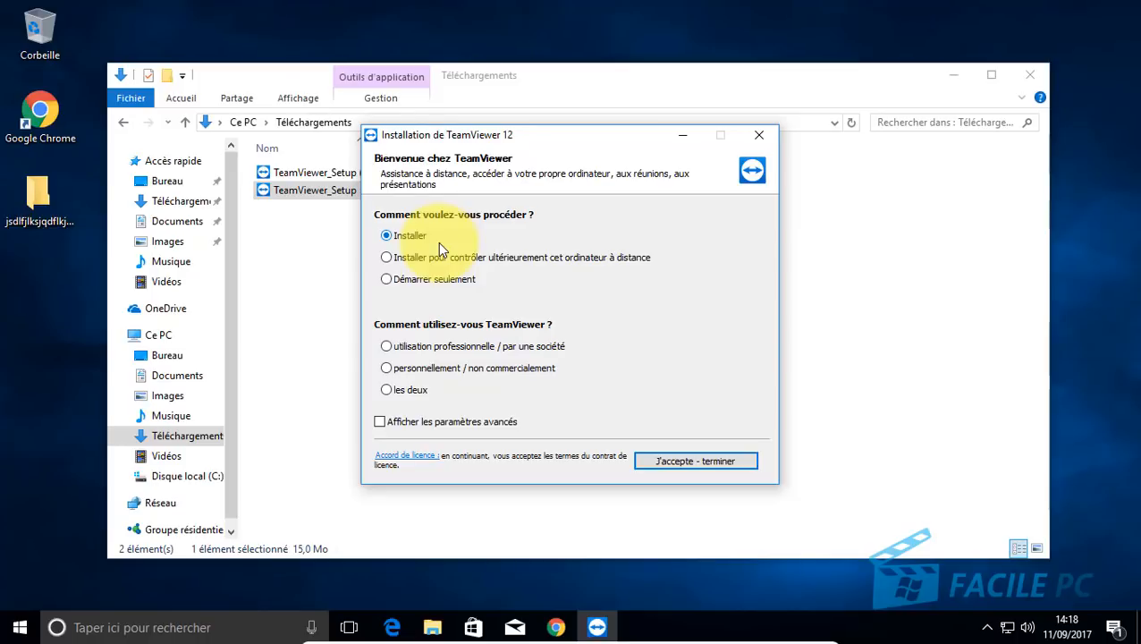
left_click(389, 368)
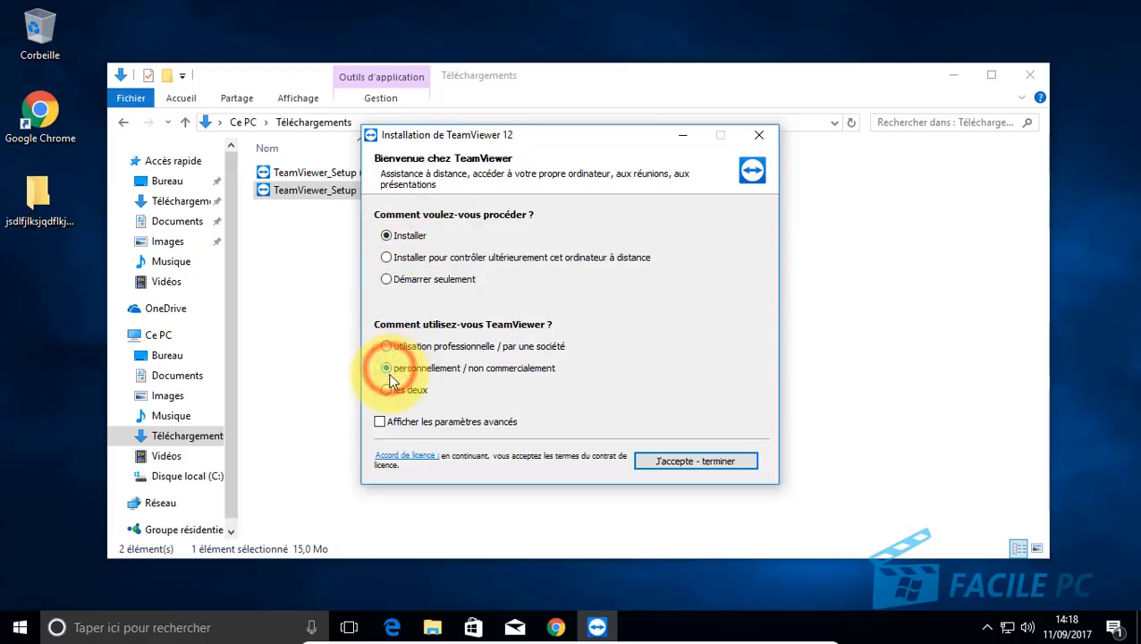
left_click(706, 463)
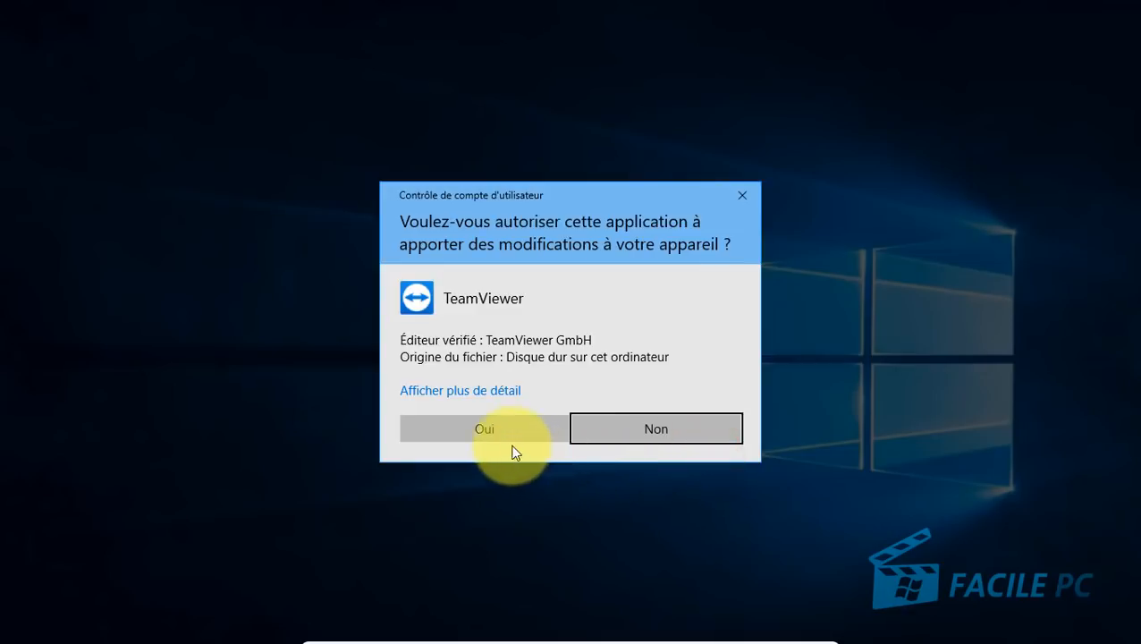
left_click(493, 427)
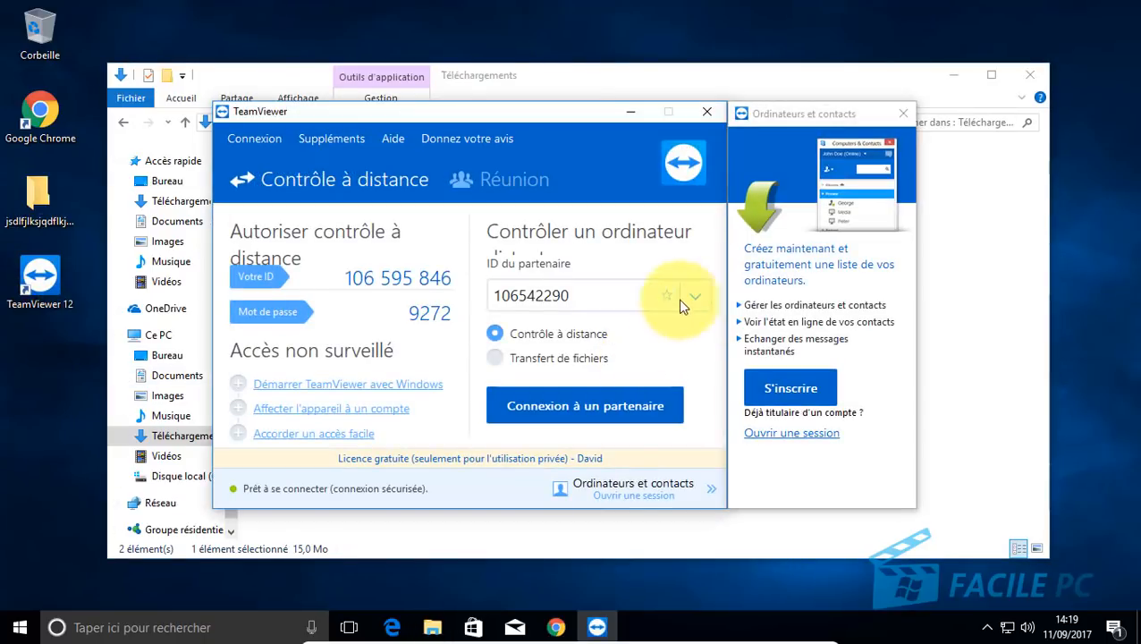
left_click(707, 112)
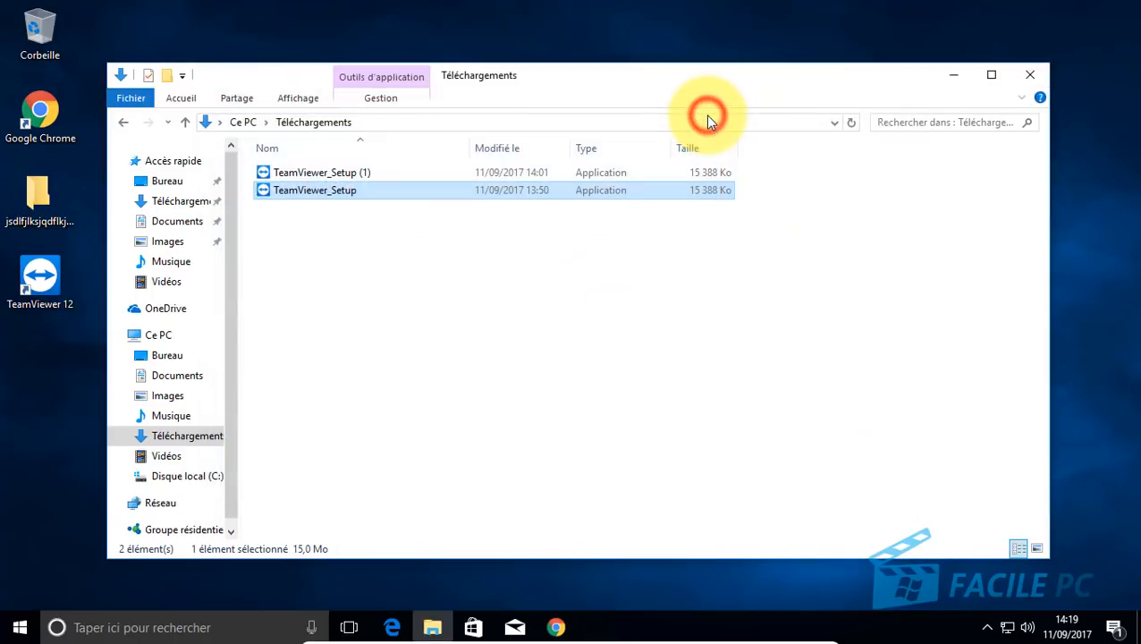
Step: Close Explorer, launch TeamViewer 12 from its desktop shortcut and close it, checking the hidden tray icons
left_click(1030, 74)
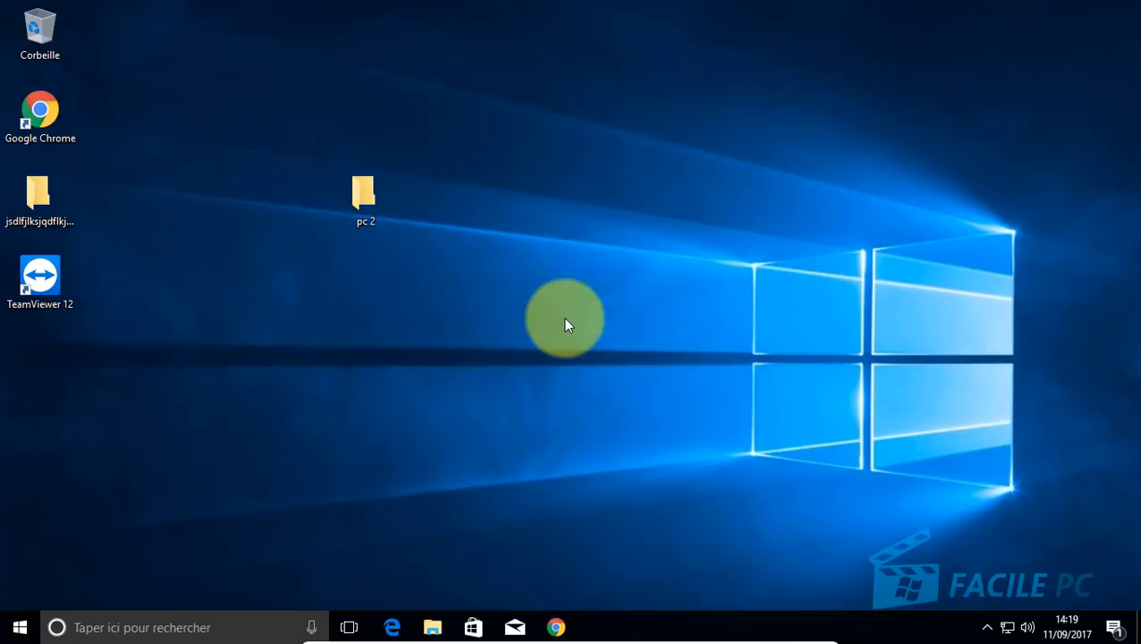
left_click(989, 629)
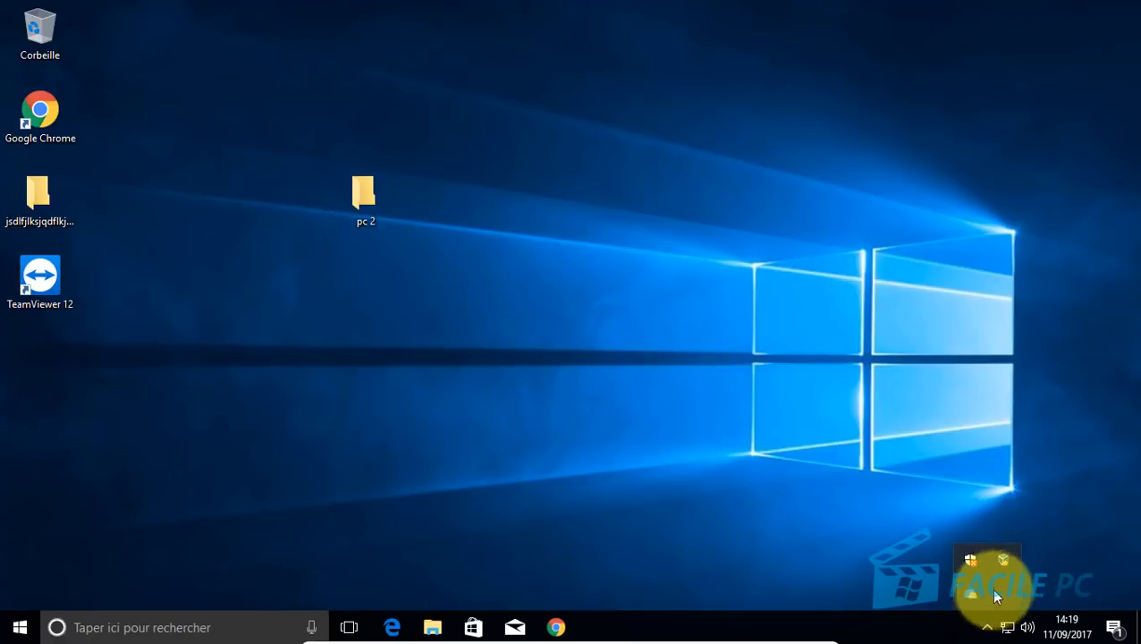
left_click(614, 429)
double_click(42, 275)
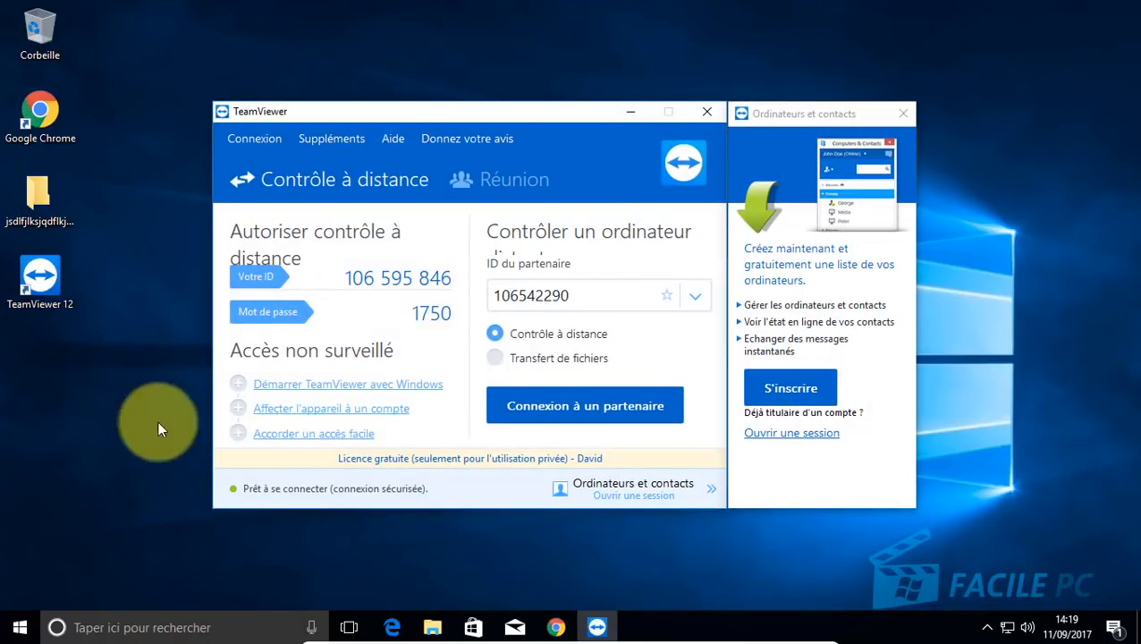
left_click(706, 115)
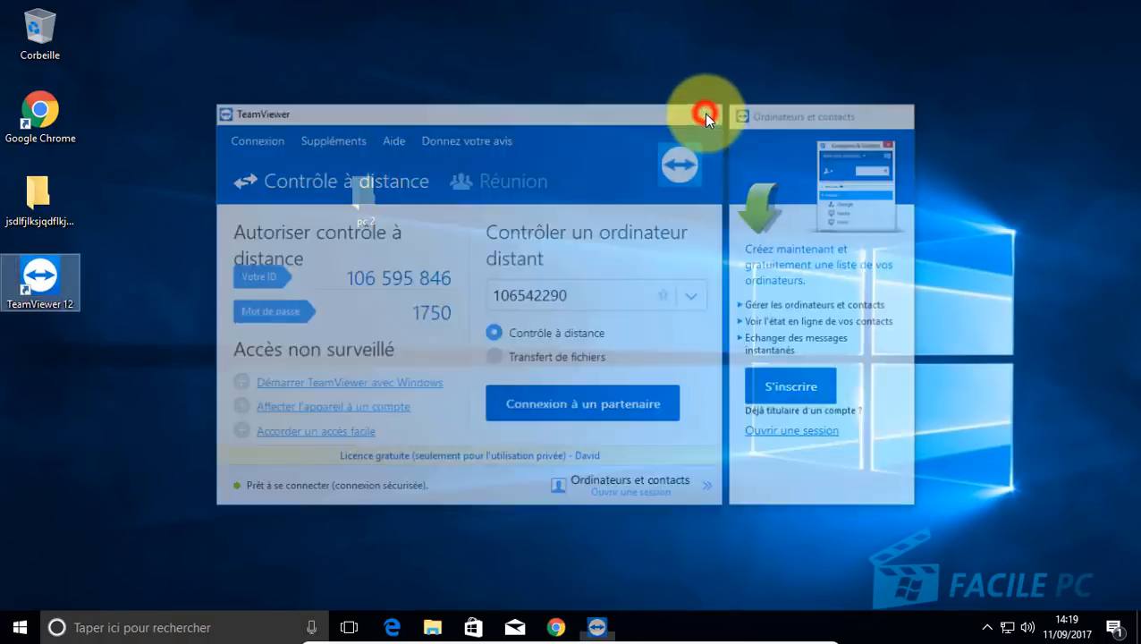
left_click(988, 626)
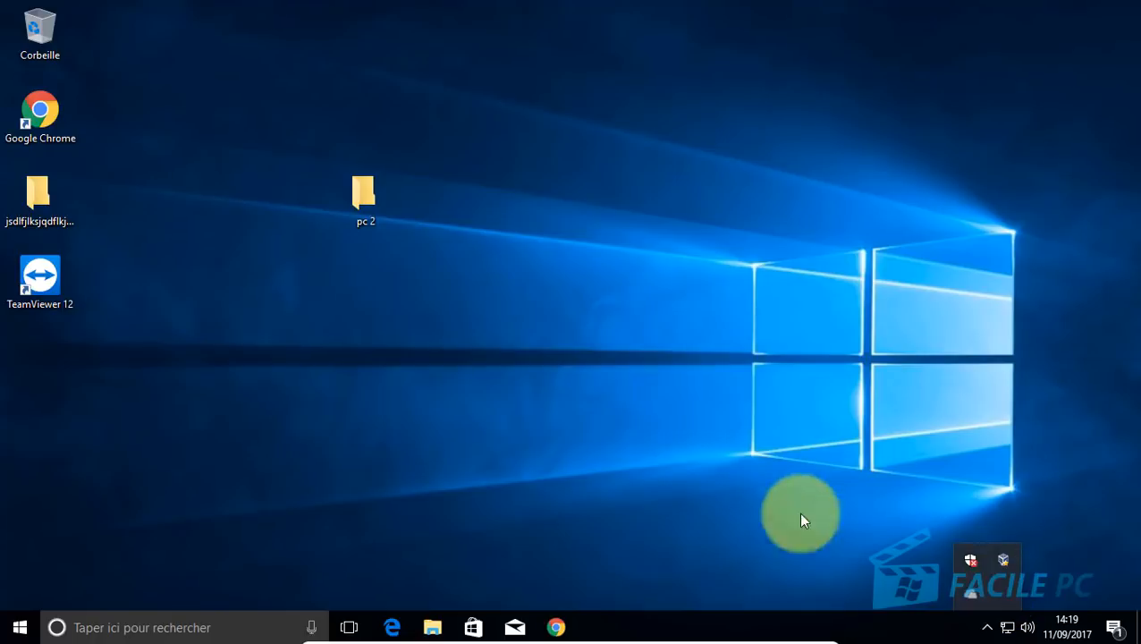
left_click(505, 274)
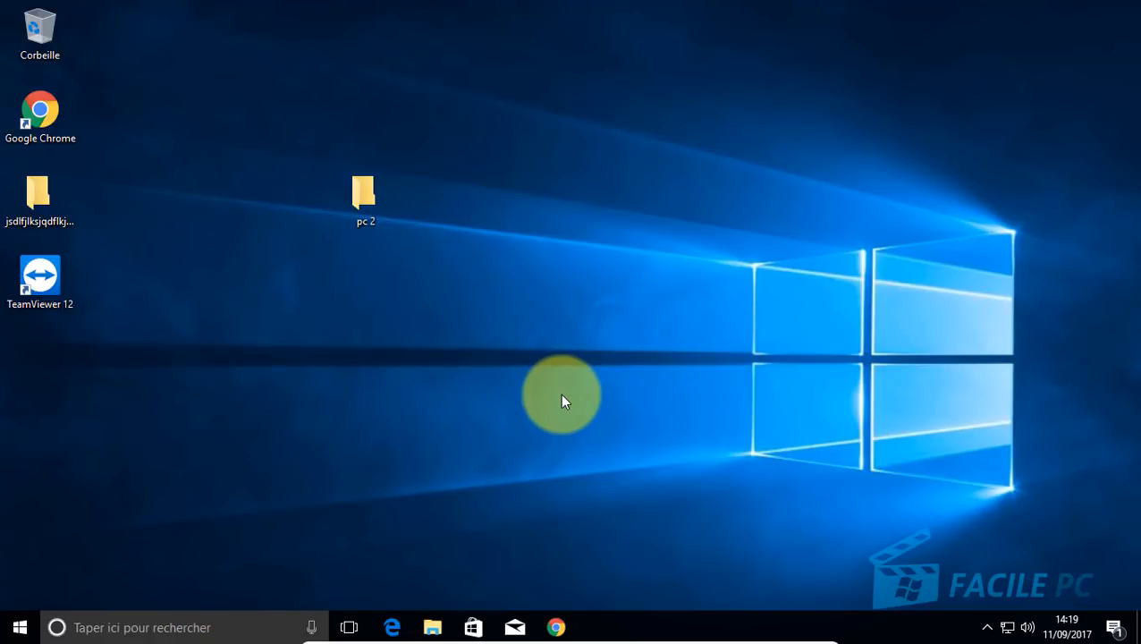
Step: Leave full-screen, minimize this VM, and bring the windows 10 efi VM forward
key("Control_R+f")
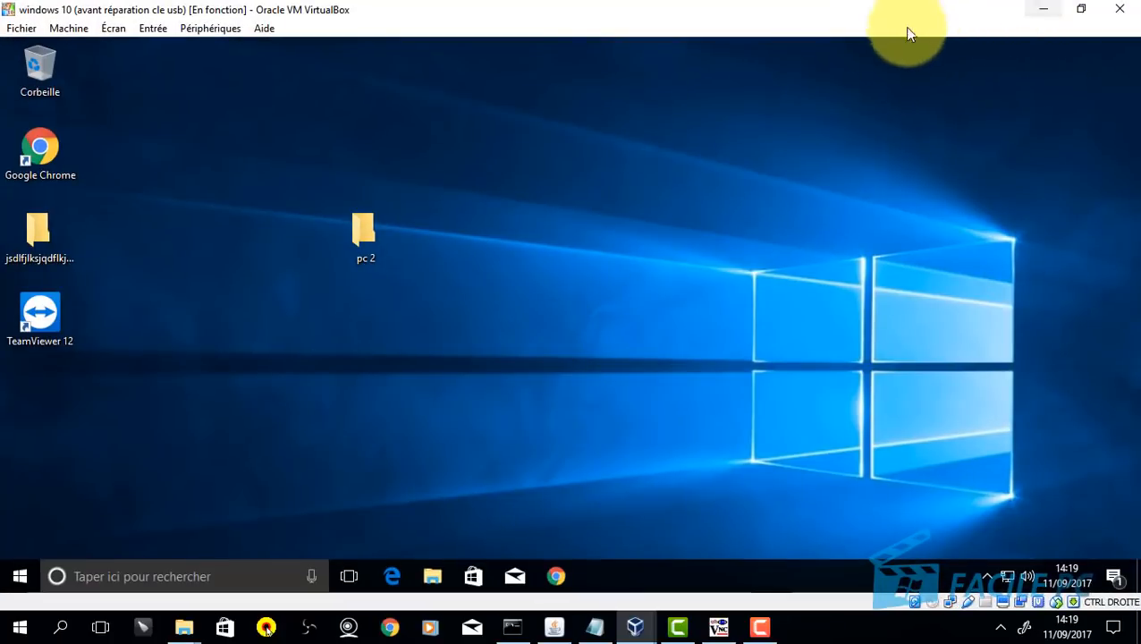
left_click(1044, 10)
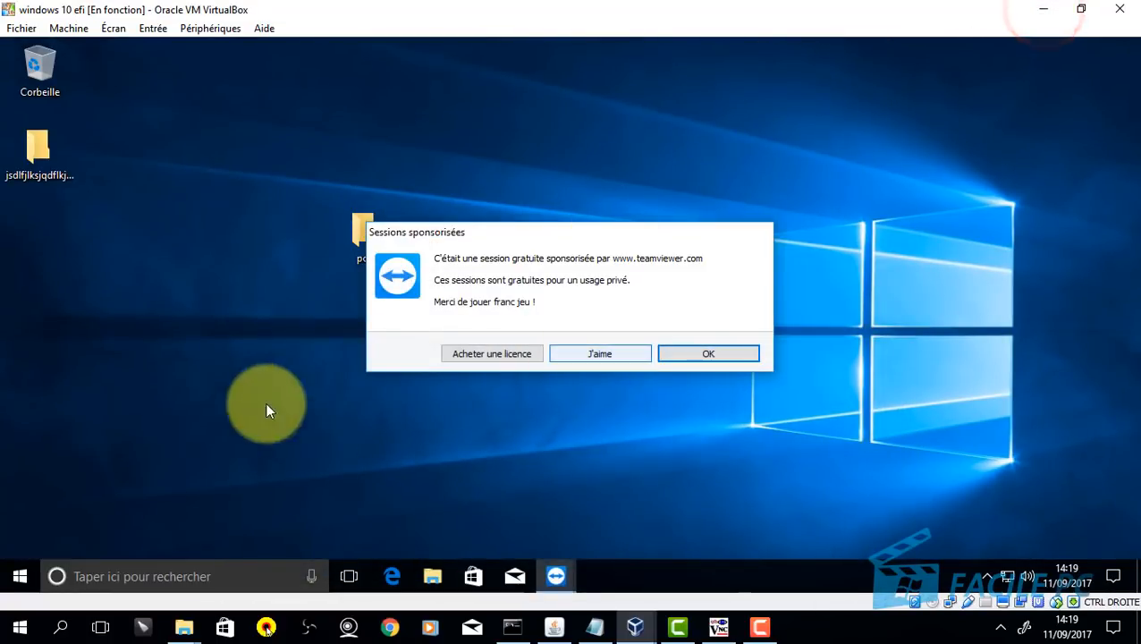
left_click(583, 231)
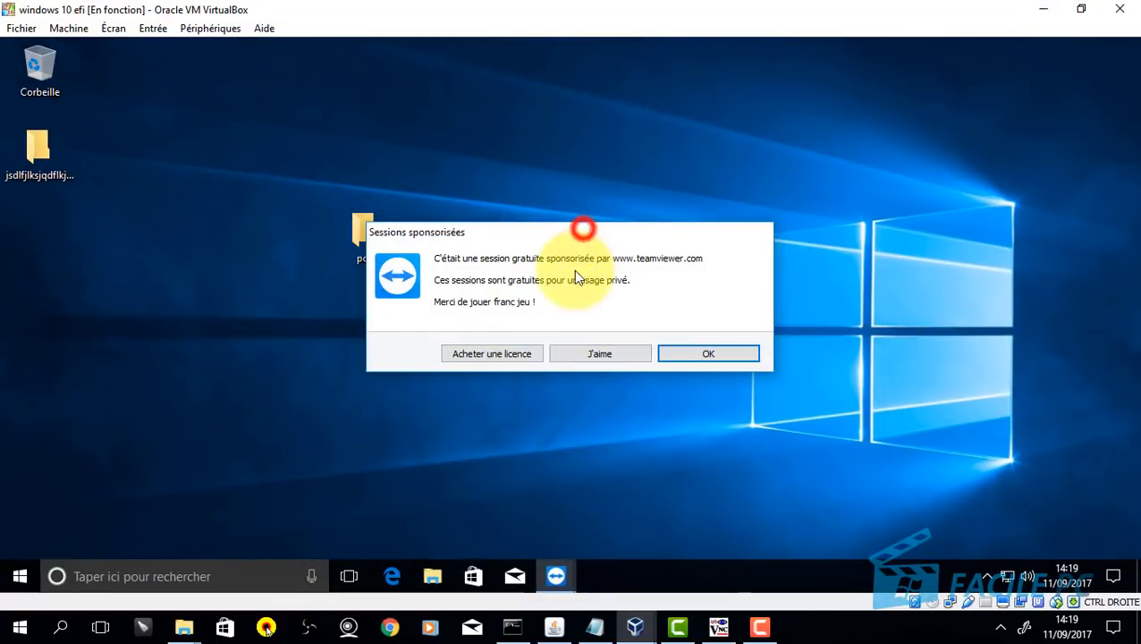
Step: Dismiss the sponsored sessions notice, close the TeamViewer and promo windows, and go fullscreen
left_click(713, 355)
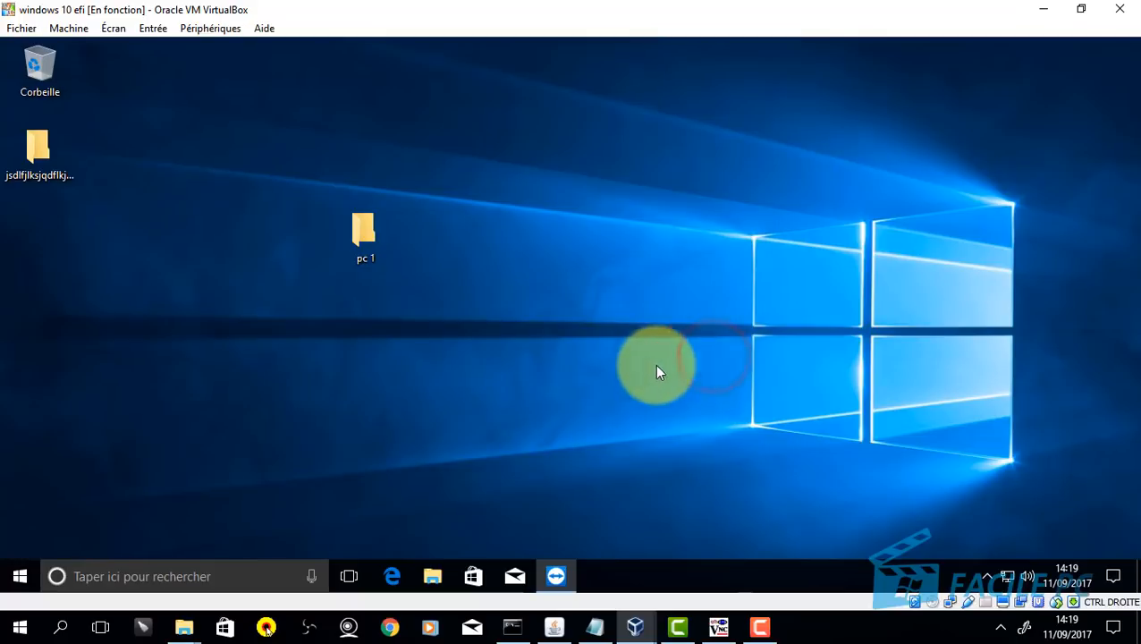
left_click(557, 576)
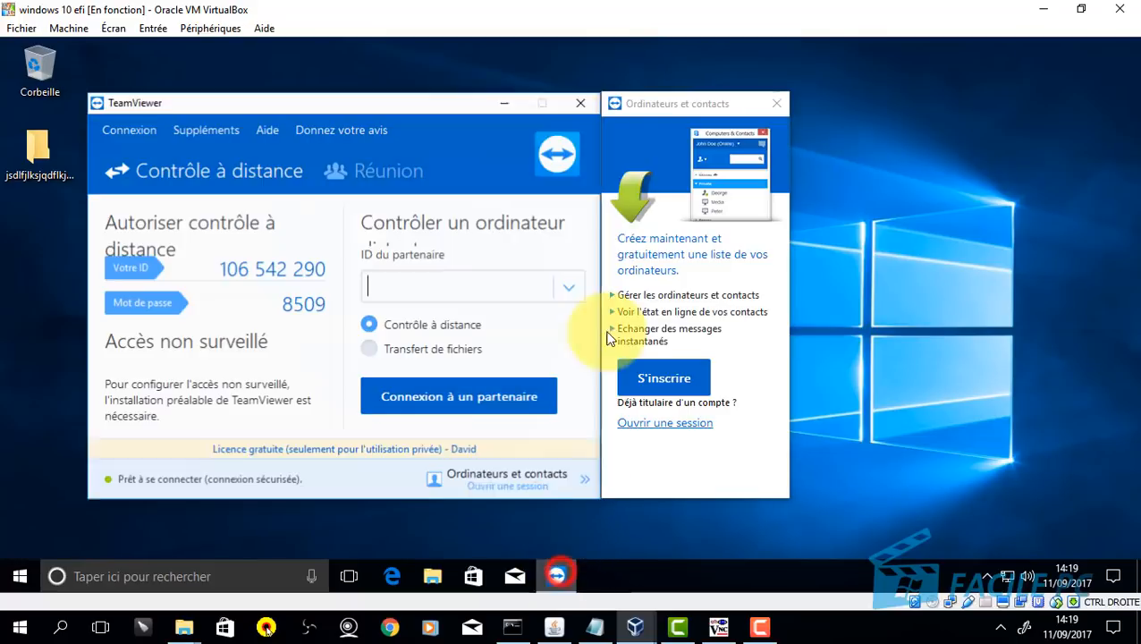
left_click(577, 96)
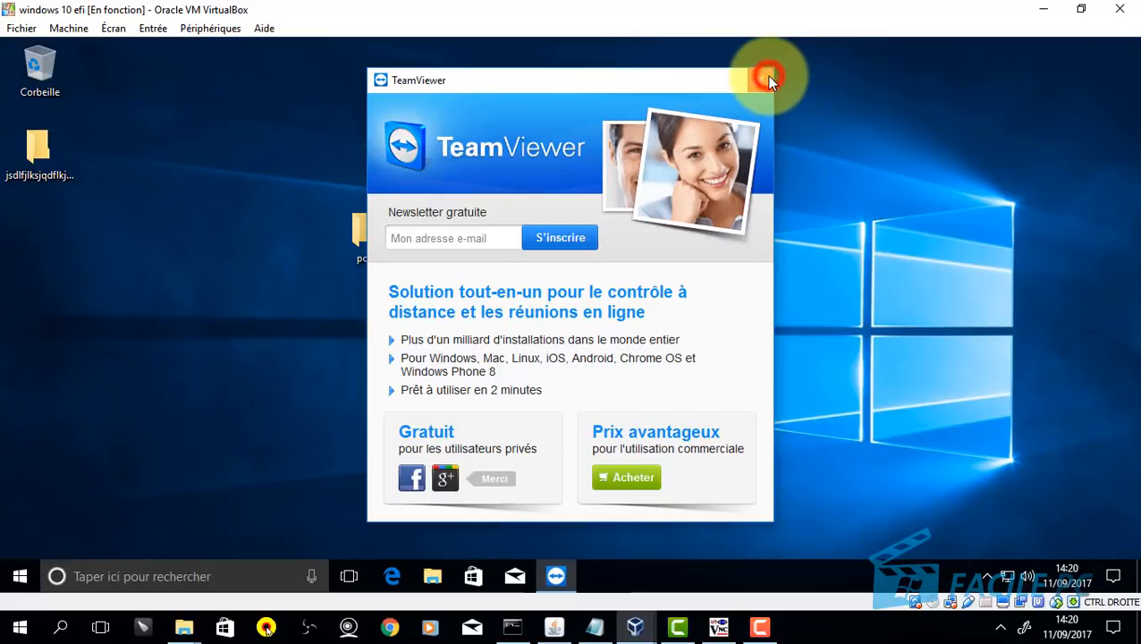
left_click(768, 78)
key("ctrl+f")
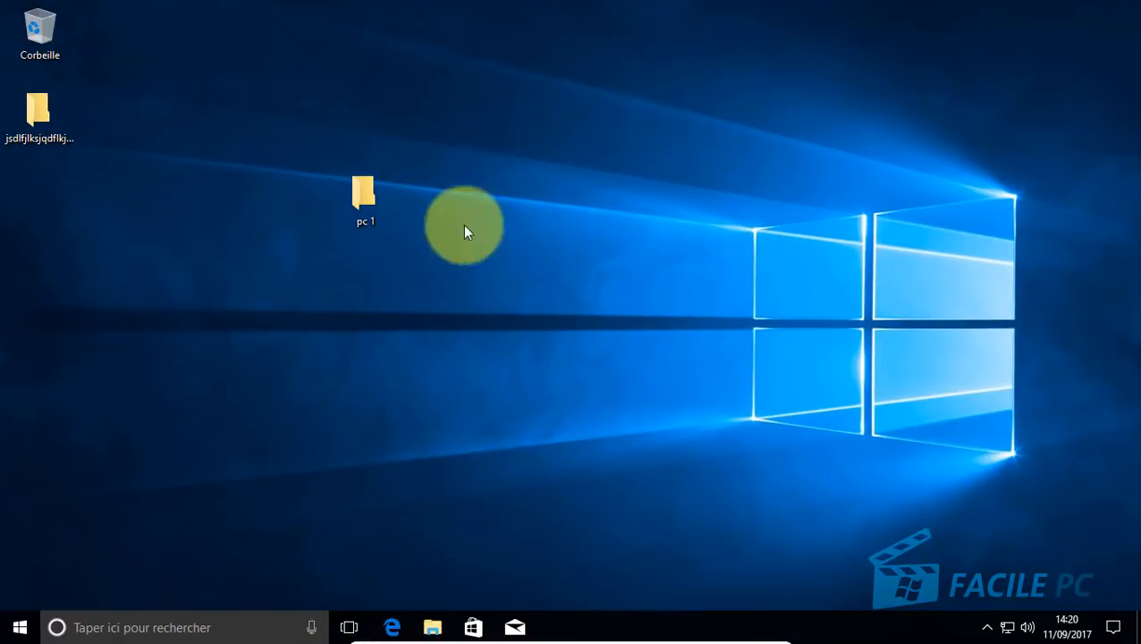
Step: Run TeamViewer_Setup from Téléchargements, installing for later remote control and personal, non-commercial use
left_click(434, 627)
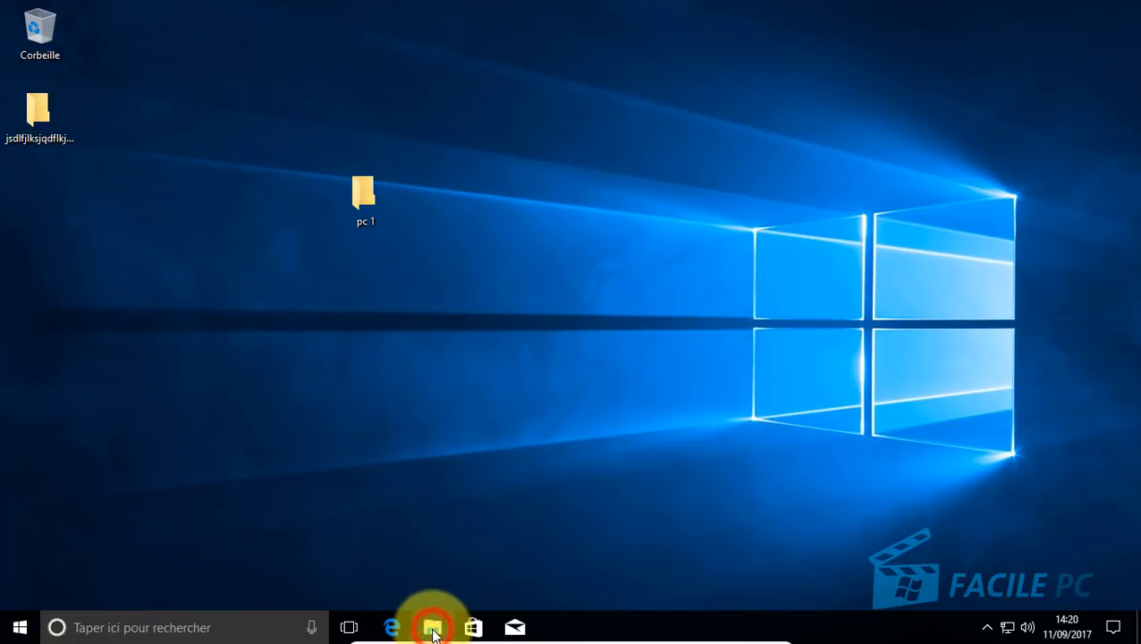
double_click(502, 184)
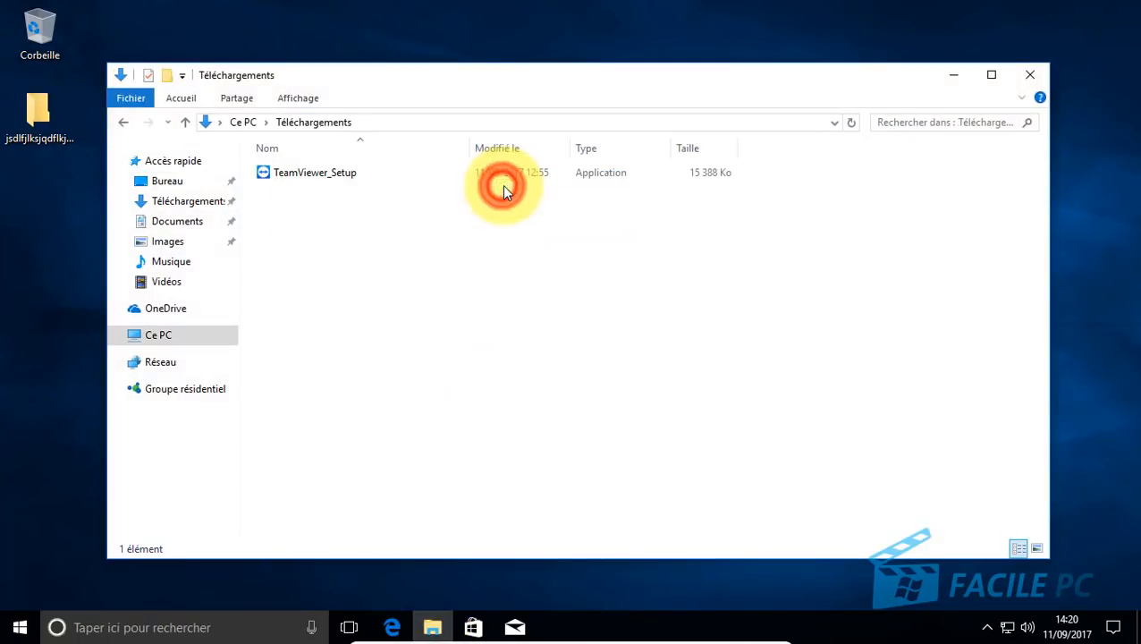
double_click(286, 172)
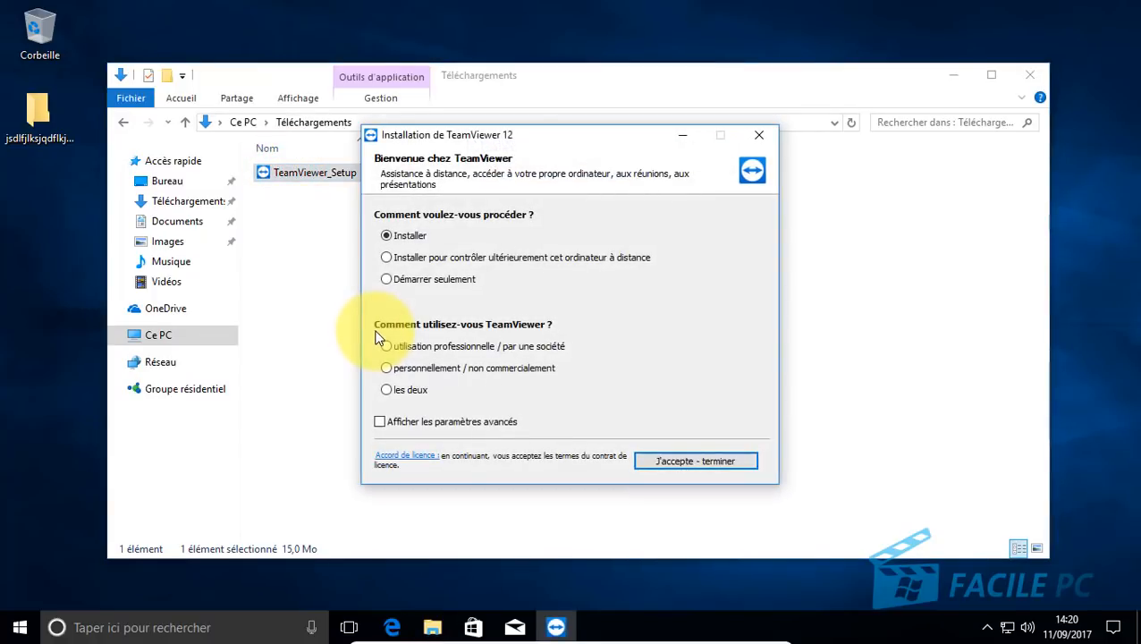
left_click(388, 259)
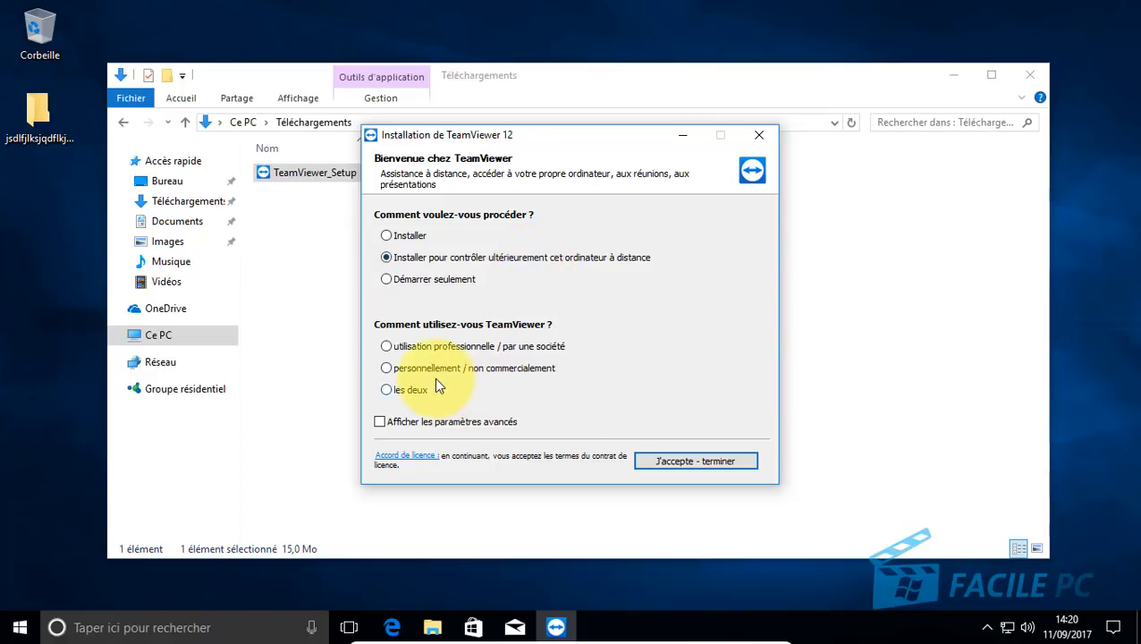
left_click(388, 369)
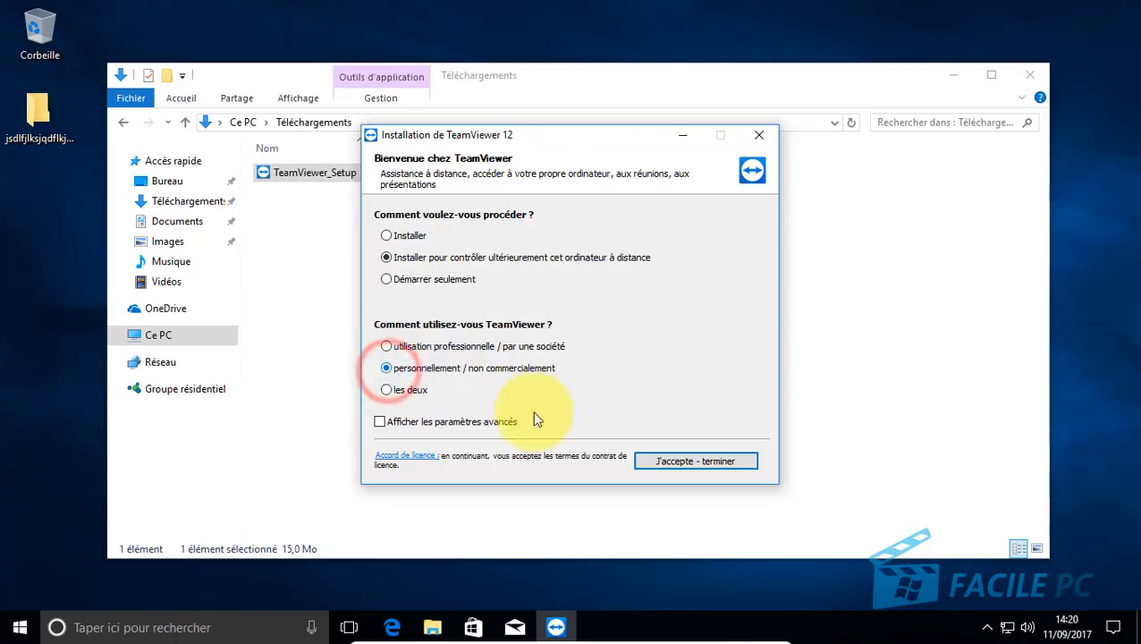
left_click(696, 463)
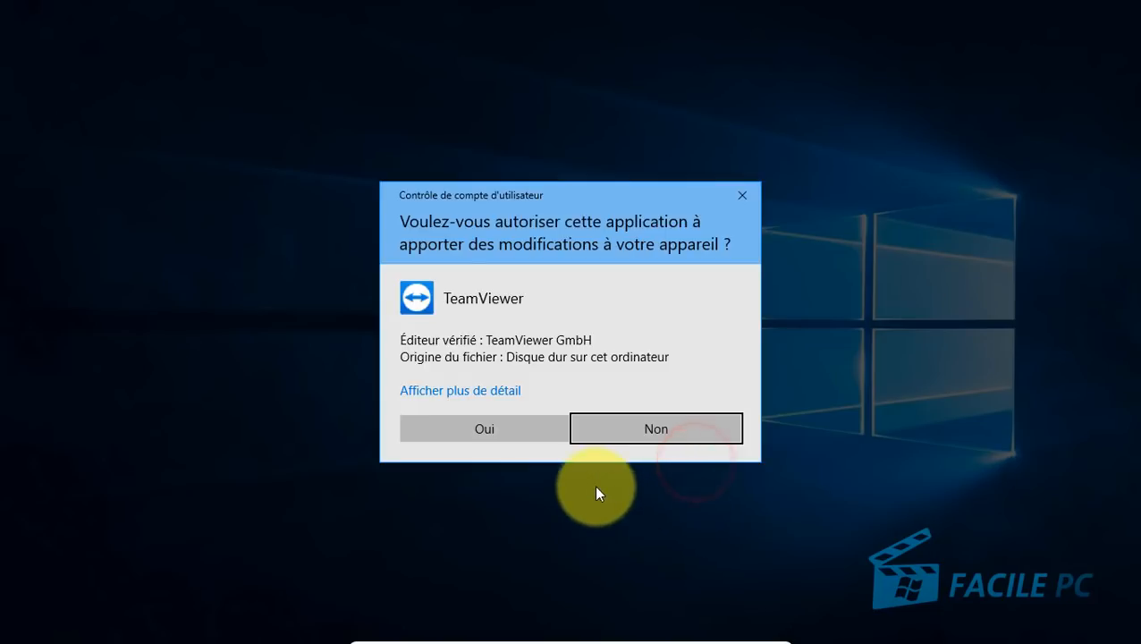
left_click(497, 428)
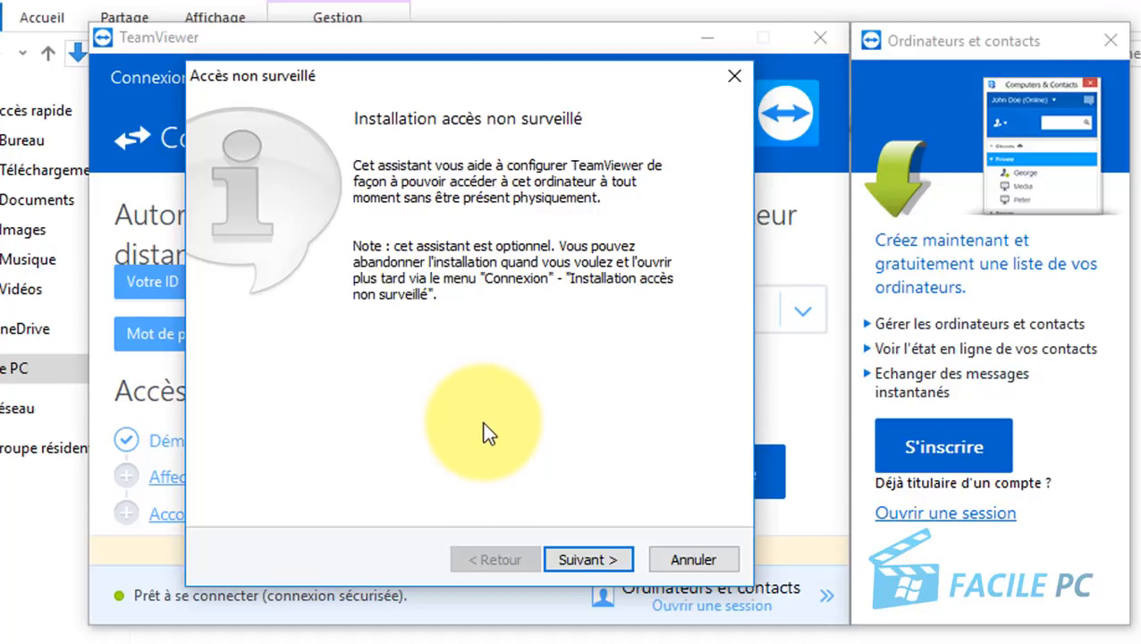
Step: Enter and confirm a personal password for unattended access to this computer
left_click(590, 560)
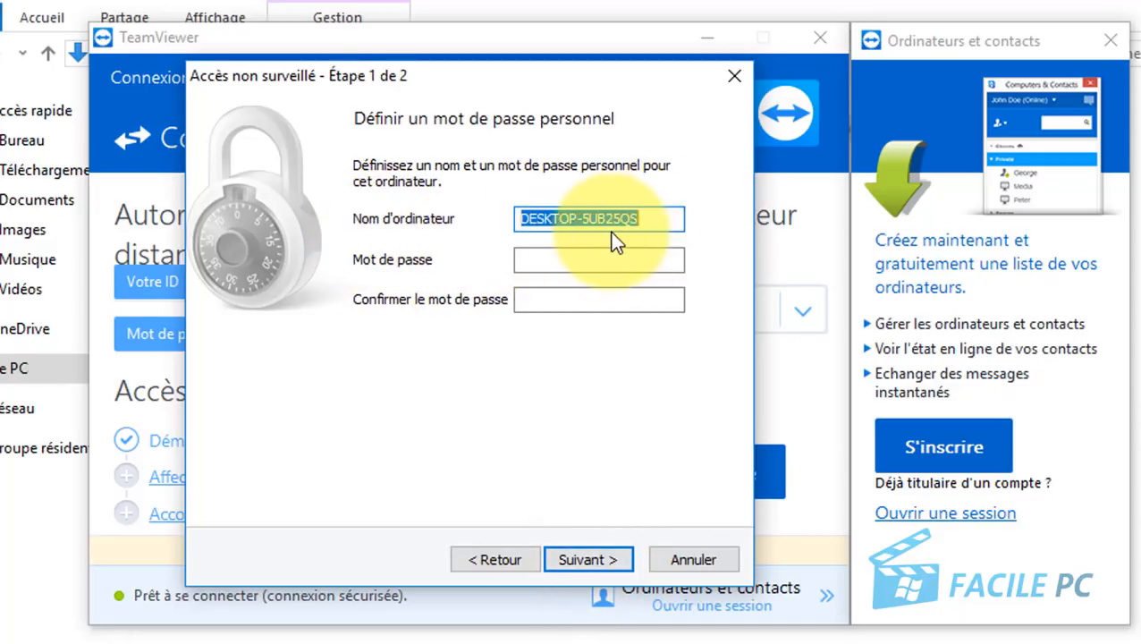
left_click(648, 262)
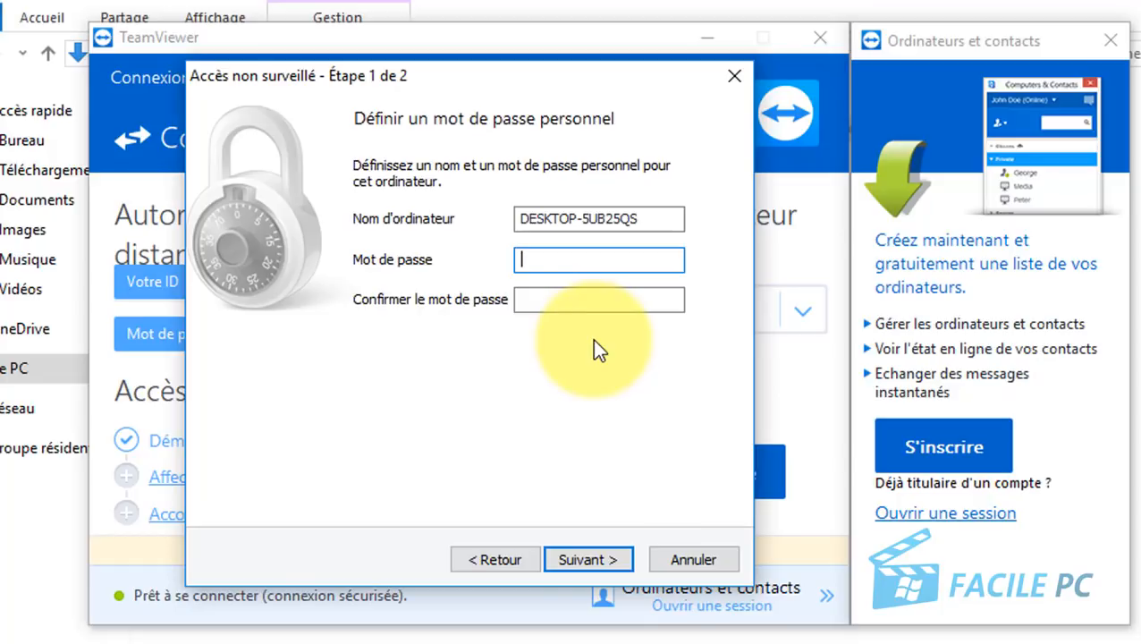
type("●●●●●●")
left_click(608, 300)
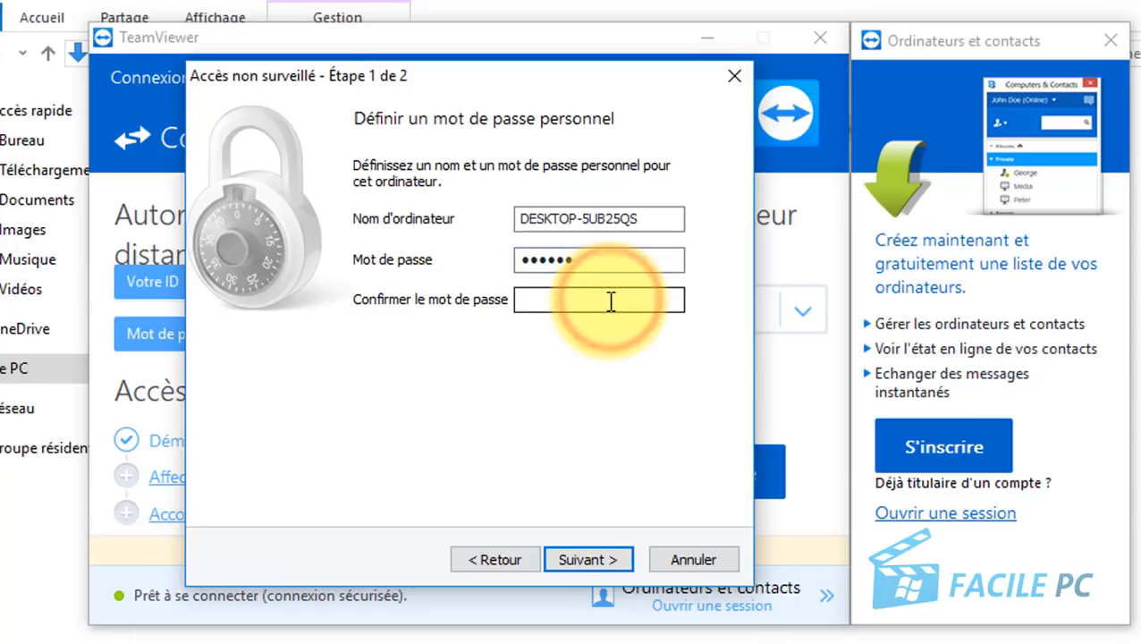
type("●●")
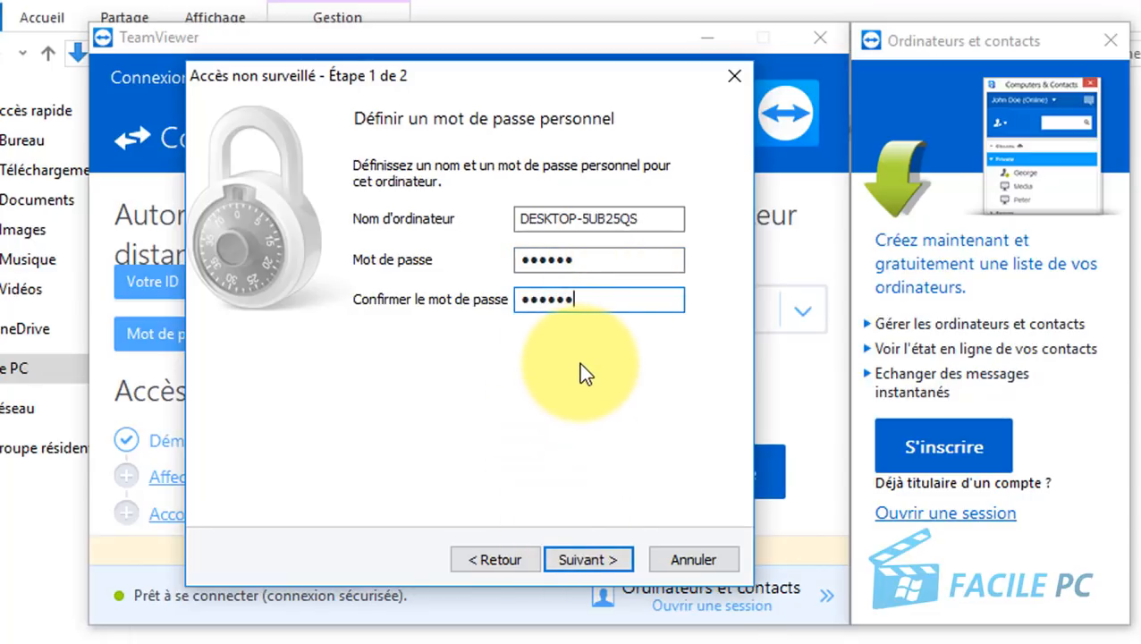
left_click(592, 559)
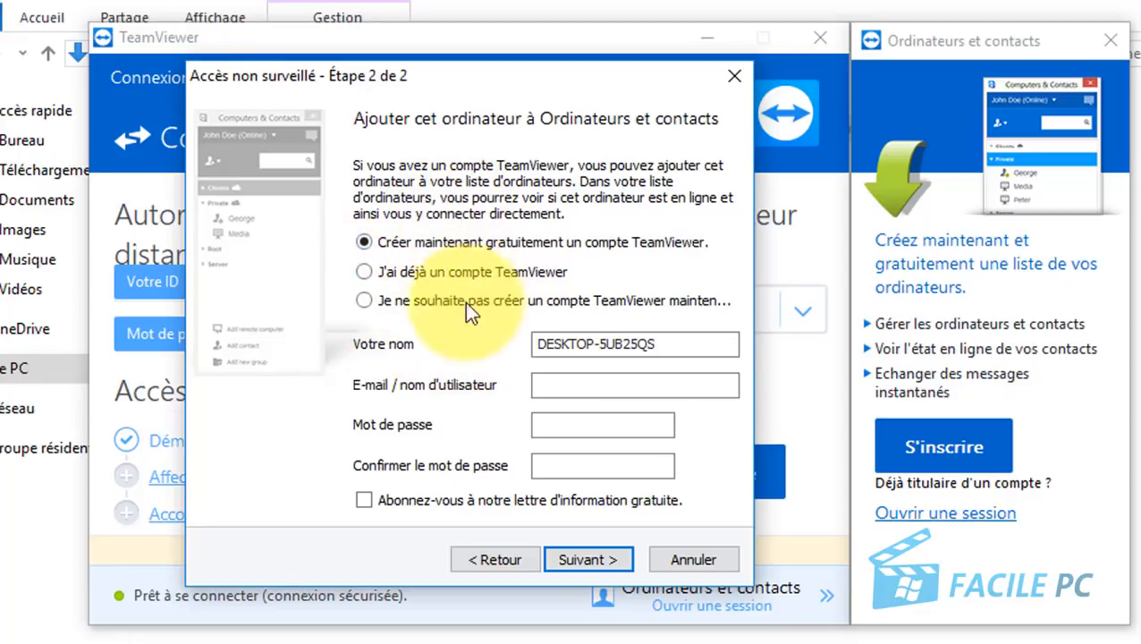
Step: Choose 'Je ne souhaite pas créer un compte', note this computer's ID, and finish the assistant
left_click(549, 387)
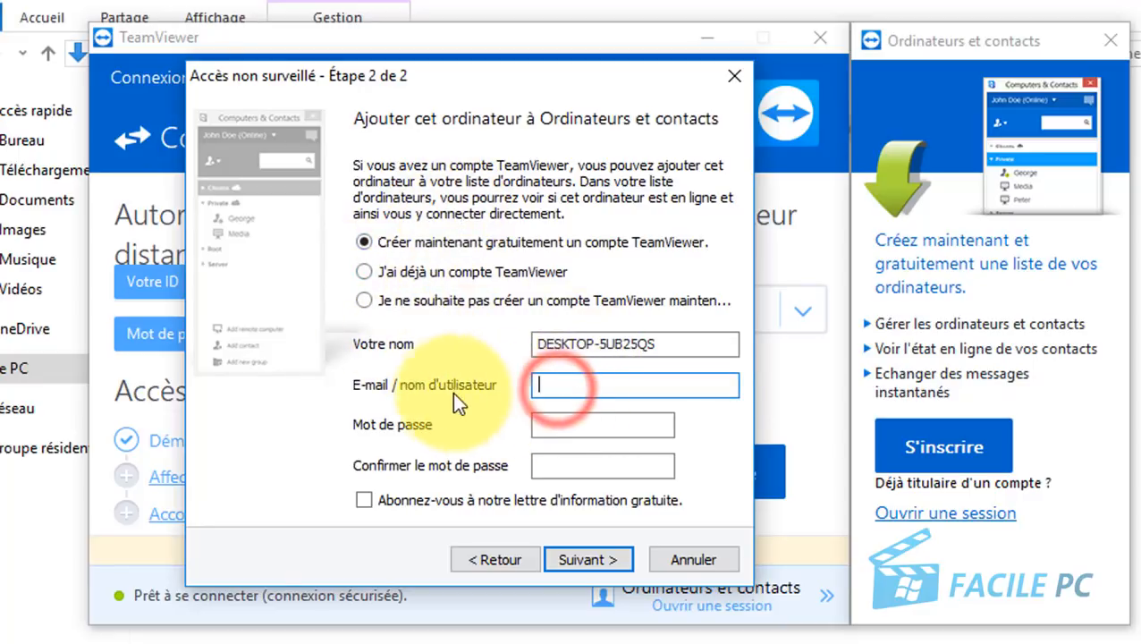
left_click(576, 423)
left_click(557, 474)
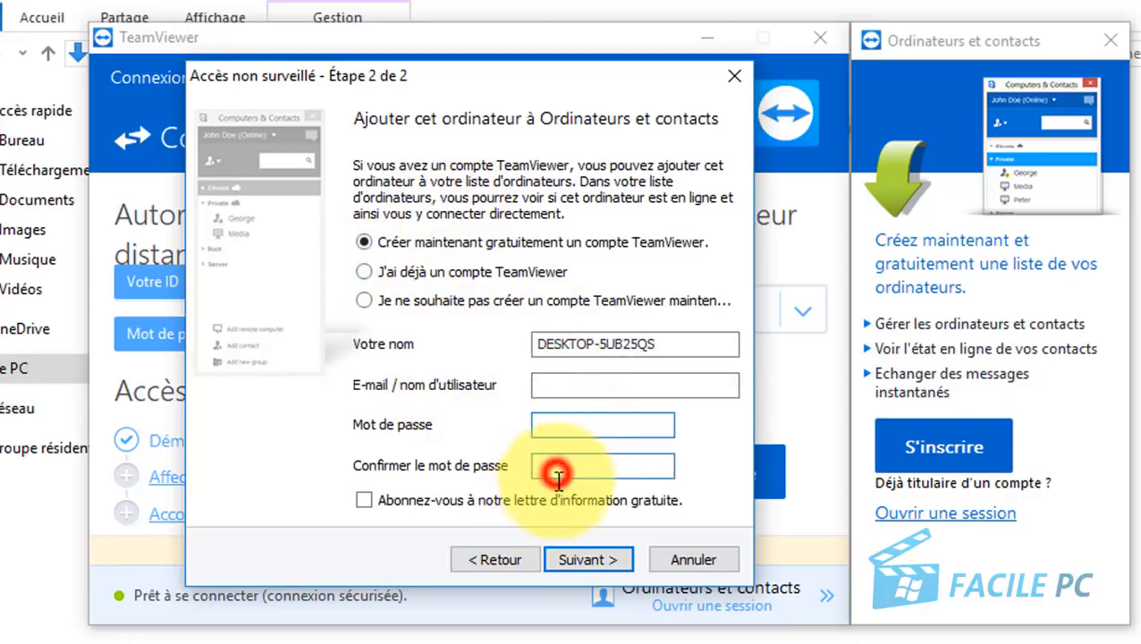
left_click(363, 302)
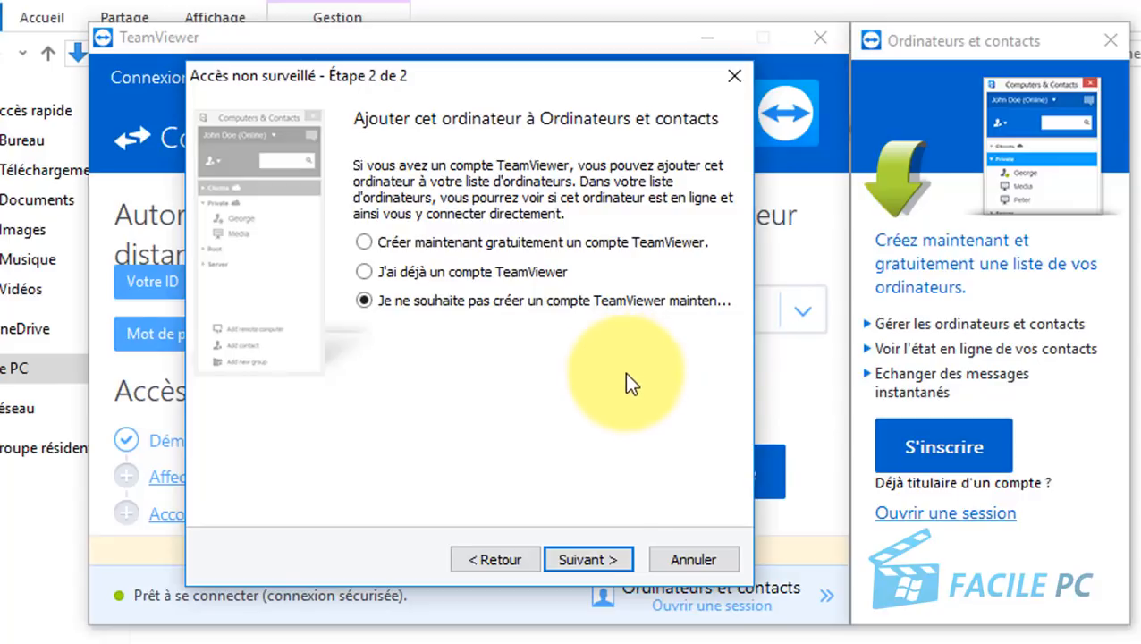
left_click(597, 559)
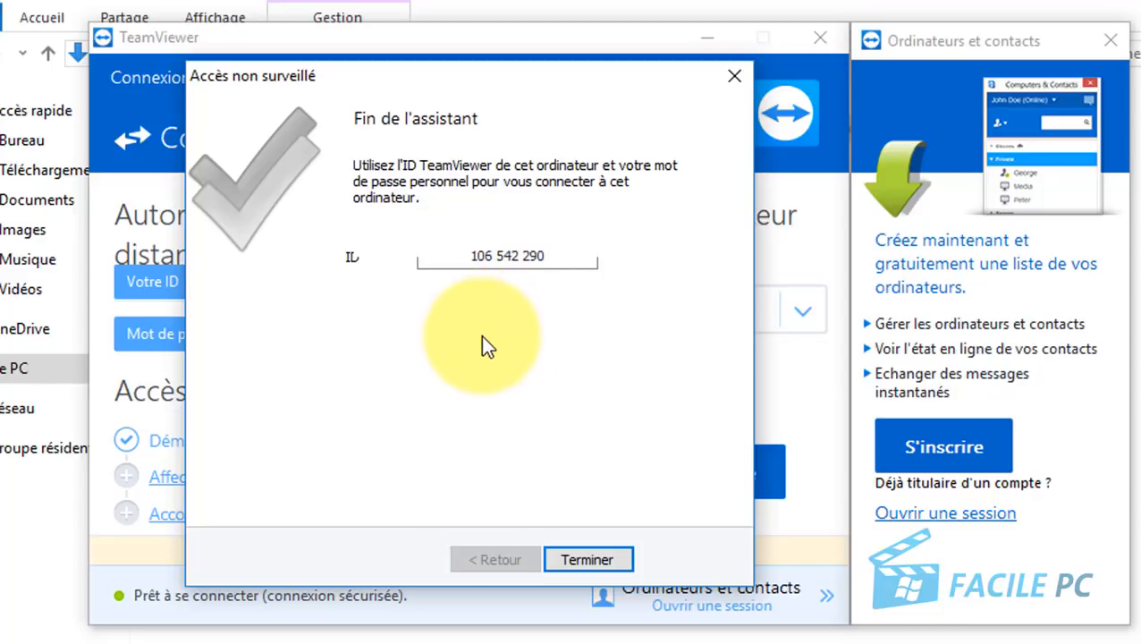
left_click(463, 252)
left_click_drag(461, 252, 540, 261)
left_click(542, 259)
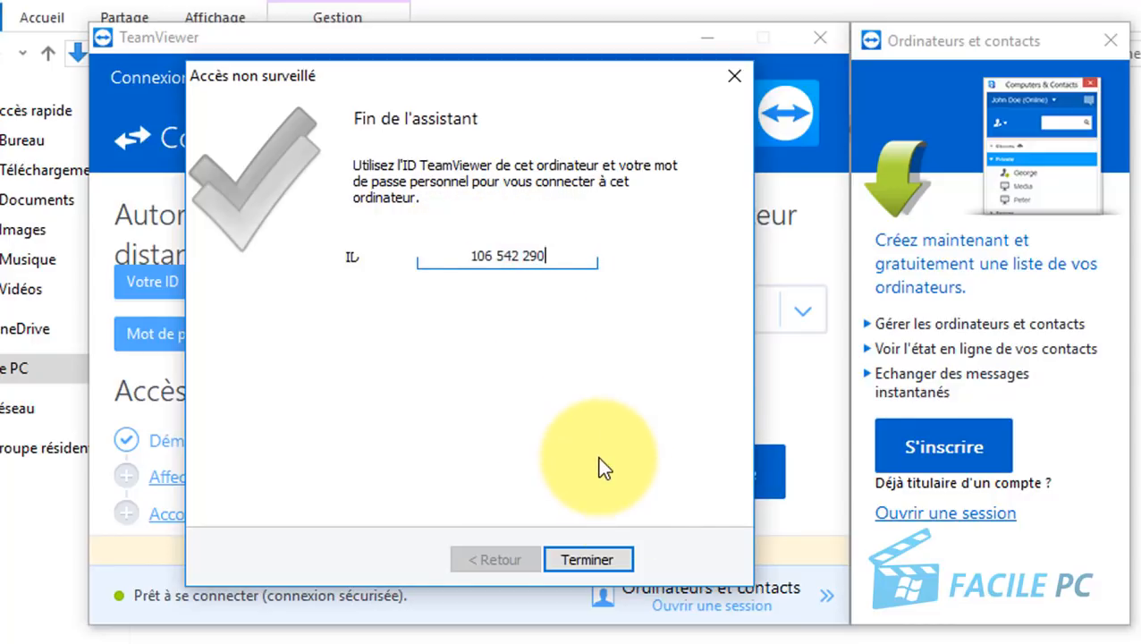
left_click(598, 558)
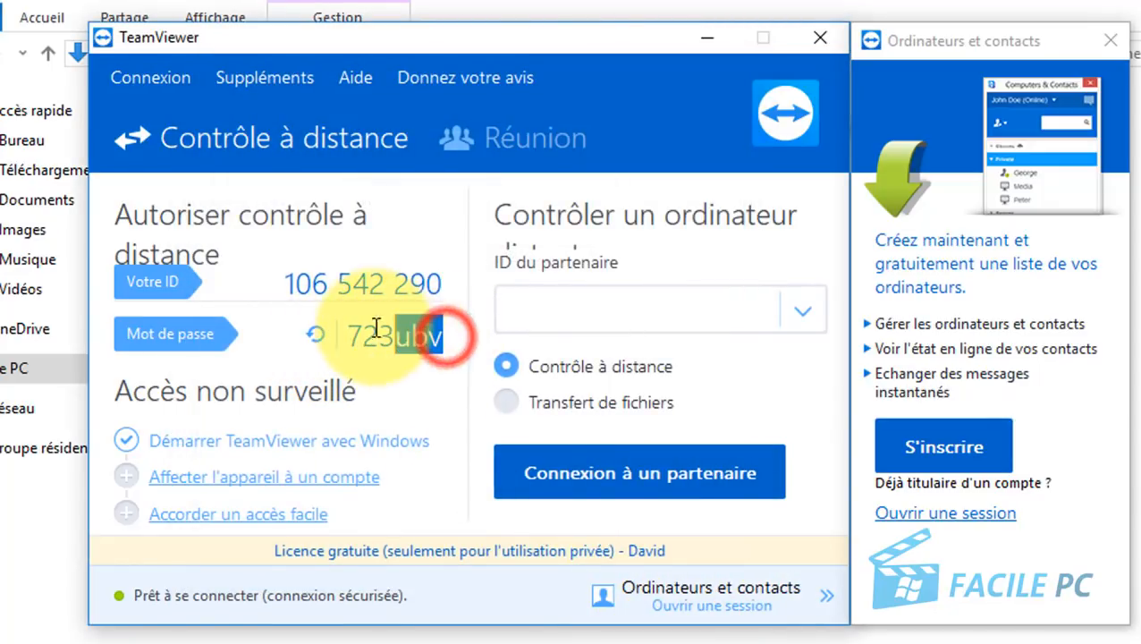
Step: Select the current session password in the main window to check it
double_click(445, 339)
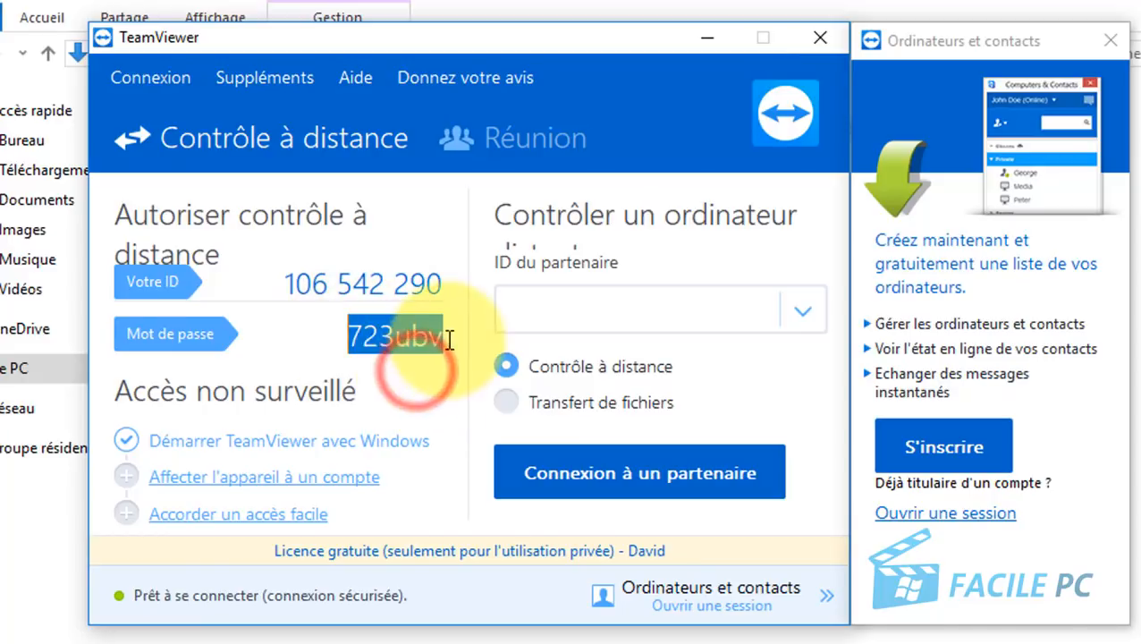
left_click(408, 341)
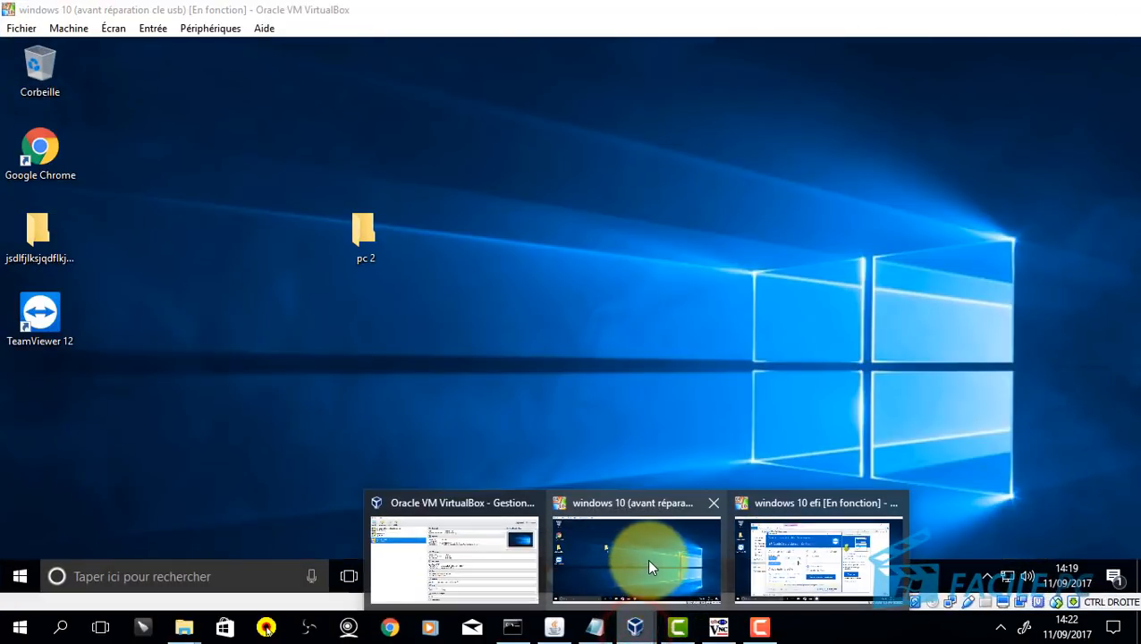
Step: Launch TeamViewer 12 on the second VM and snap the two VM windows side by side
left_click(646, 559)
left_click(52, 307)
double_click(52, 307)
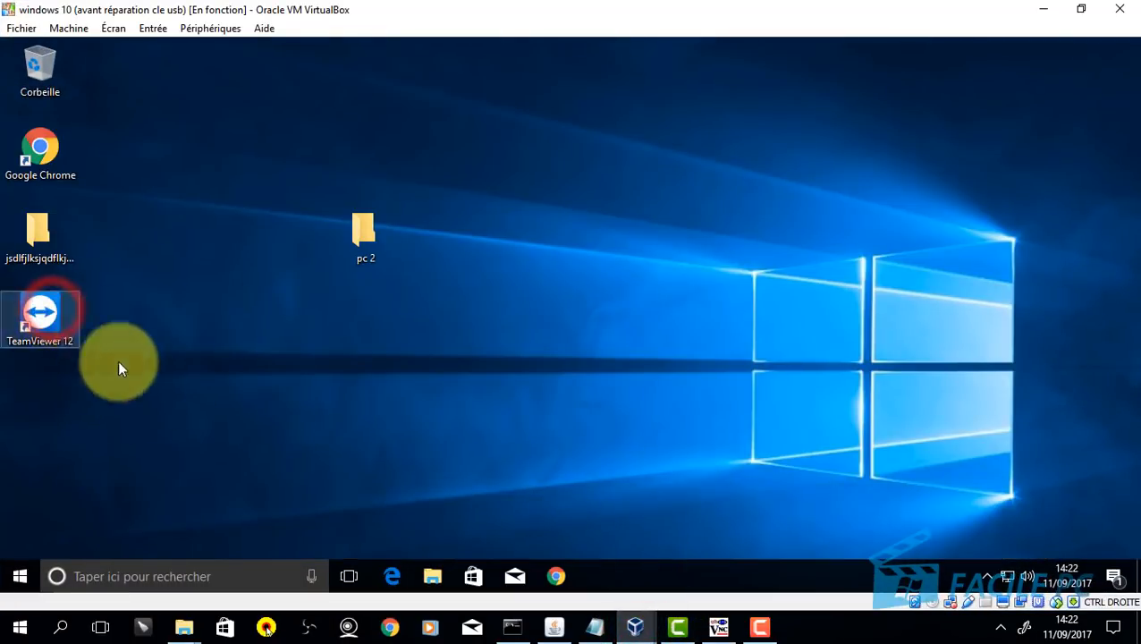
double_click(756, 13)
mouse_move(1136, 27)
left_mouse_down()
mouse_move(1138, 7)
mouse_move(1139, 50)
mouse_move(1139, 30)
left_mouse_up()
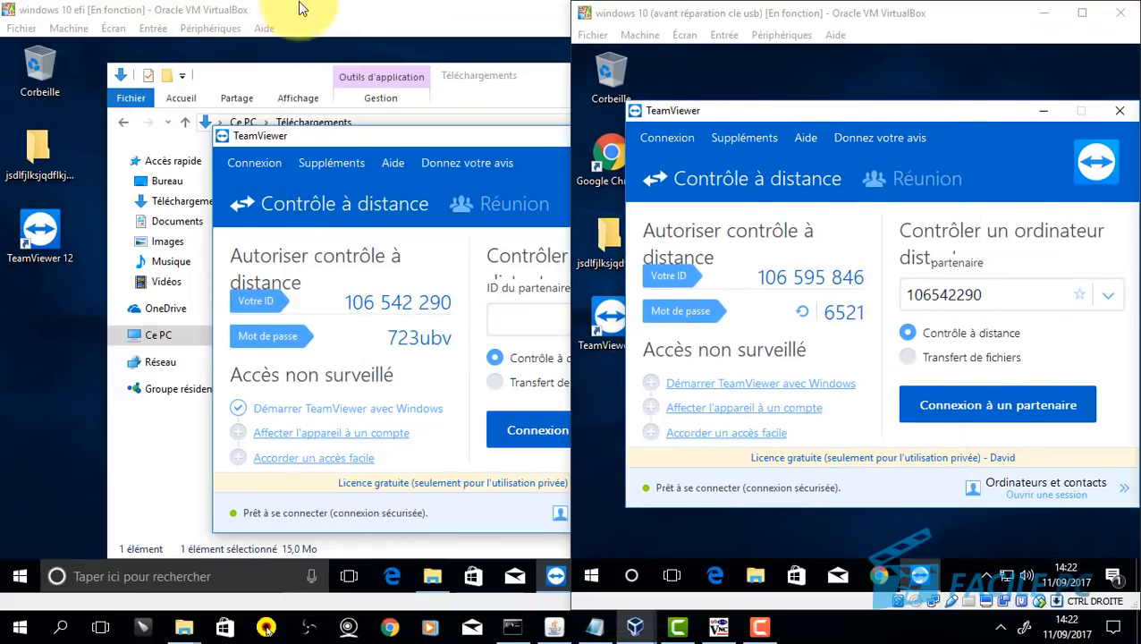
left_click(393, 12)
left_click_drag(312, 13, 3, 35)
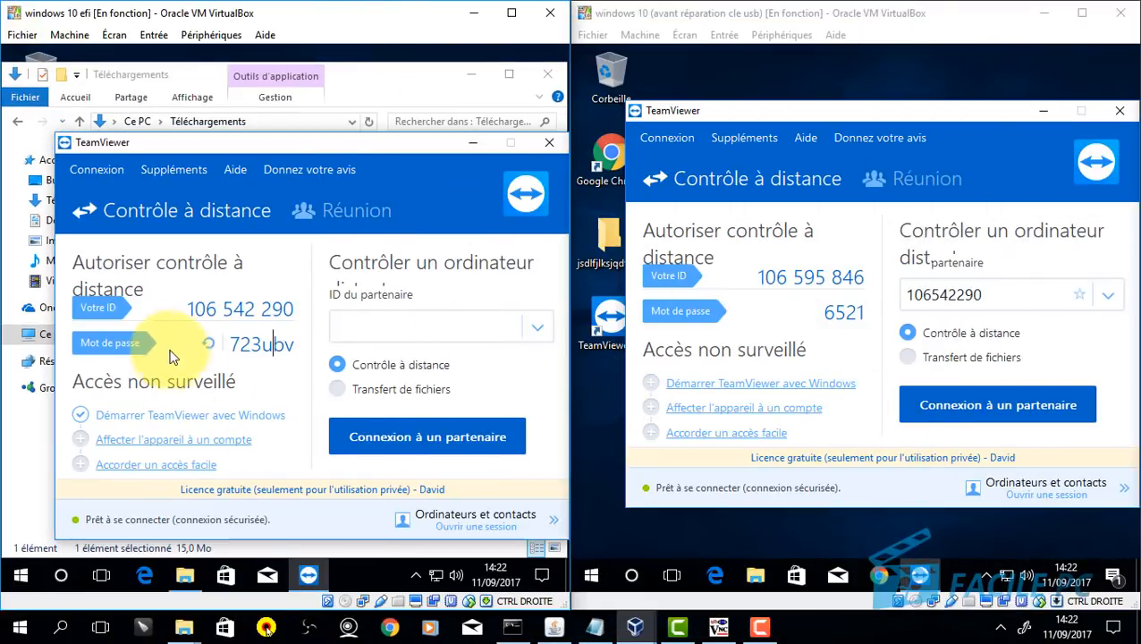
Step: Connect to the partner ID with the partner's session password, then end the remote session
double_click(1018, 286)
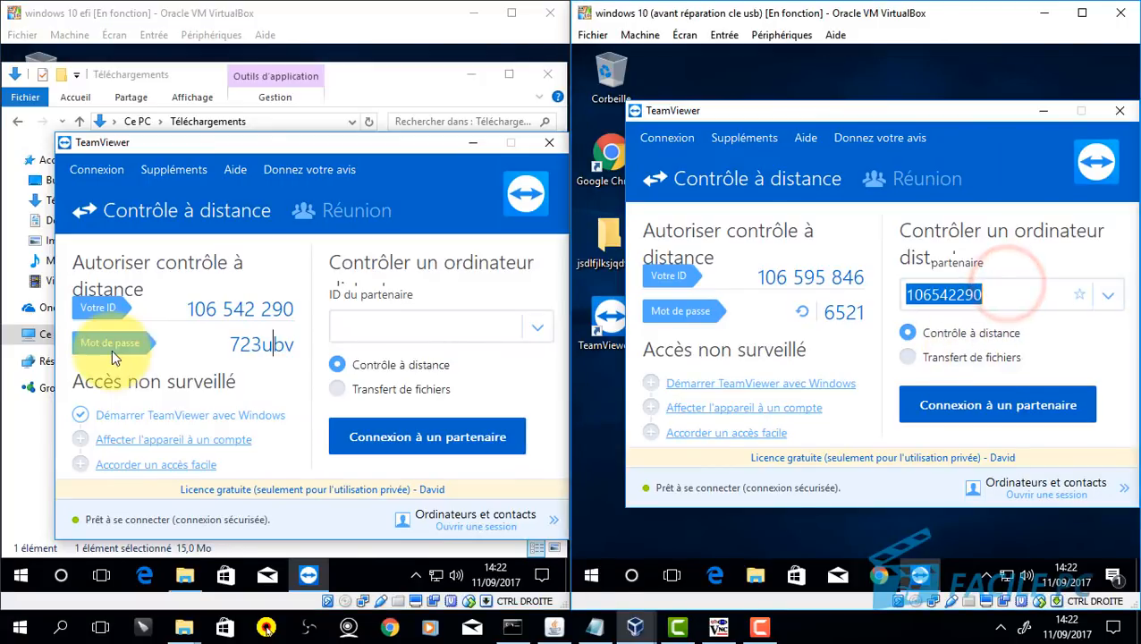
left_click(993, 405)
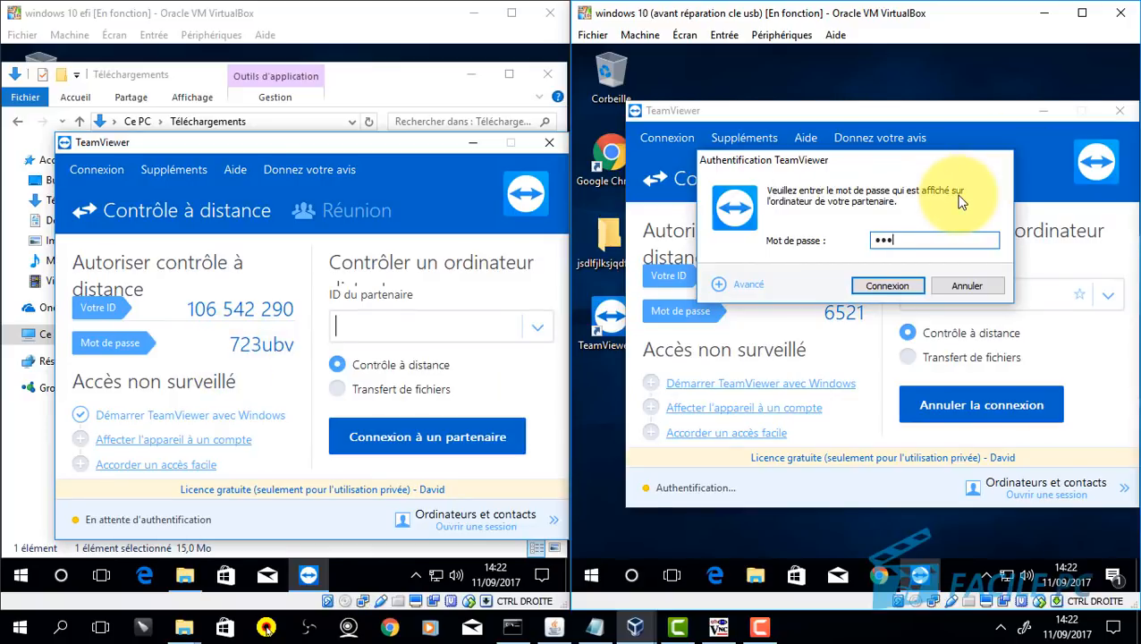
left_click(873, 288)
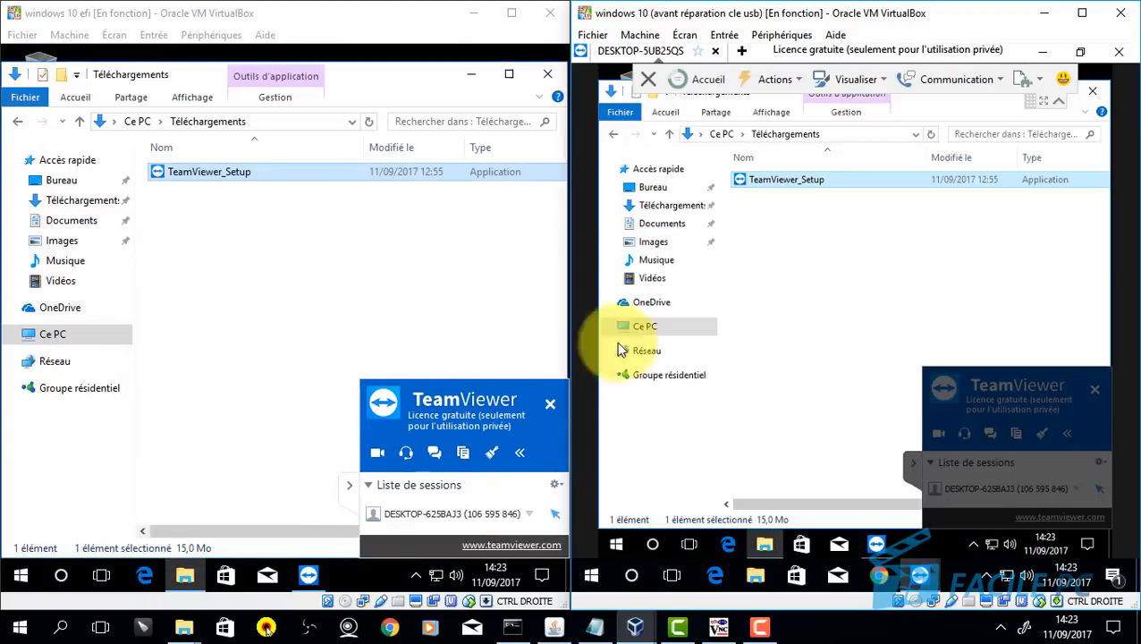
mouse_move(937, 125)
left_mouse_down()
mouse_move(947, 173)
mouse_move(970, 157)
mouse_move(930, 137)
mouse_move(946, 131)
left_mouse_up()
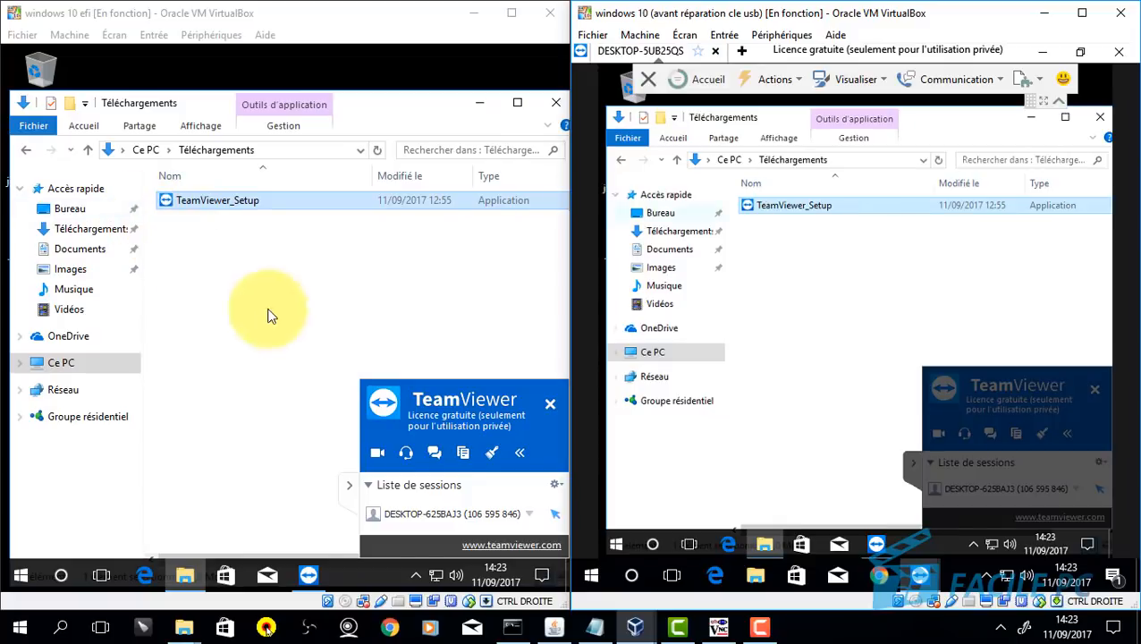
left_click(867, 544)
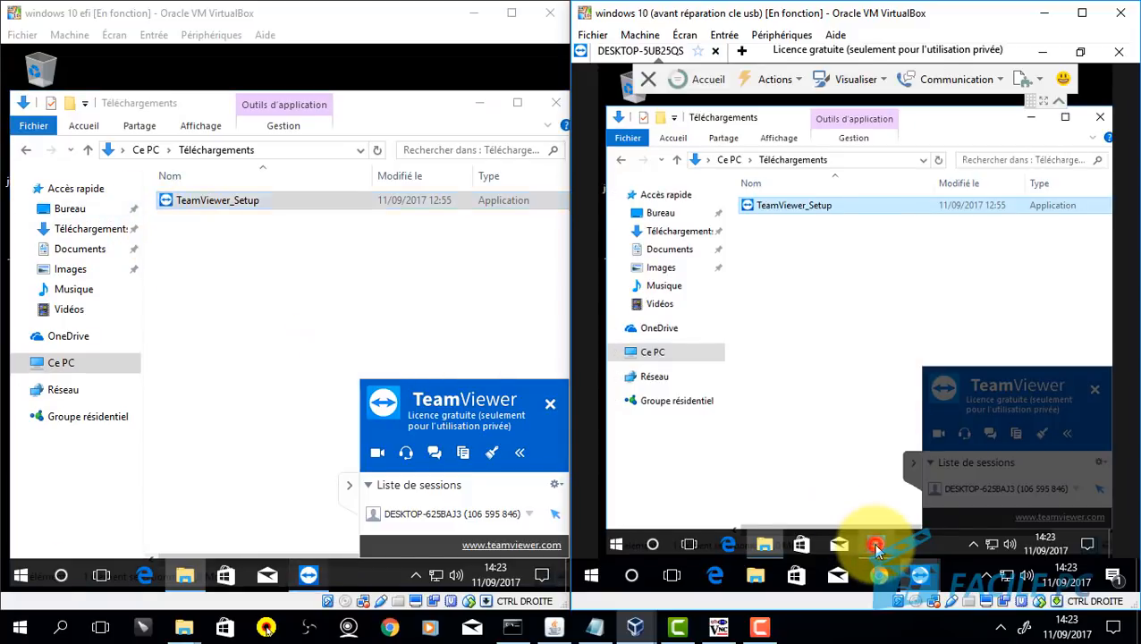
left_click(1119, 51)
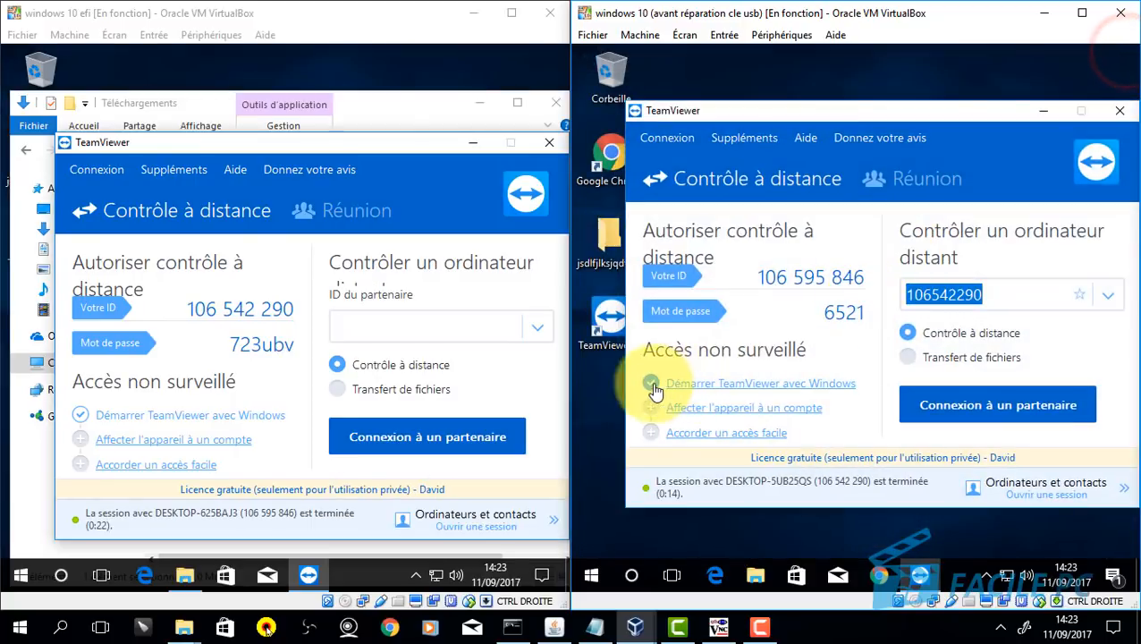
Step: Generate a new random access password for the left machine with Créer un nouveau mot de passe aléatoire
right_click(211, 347)
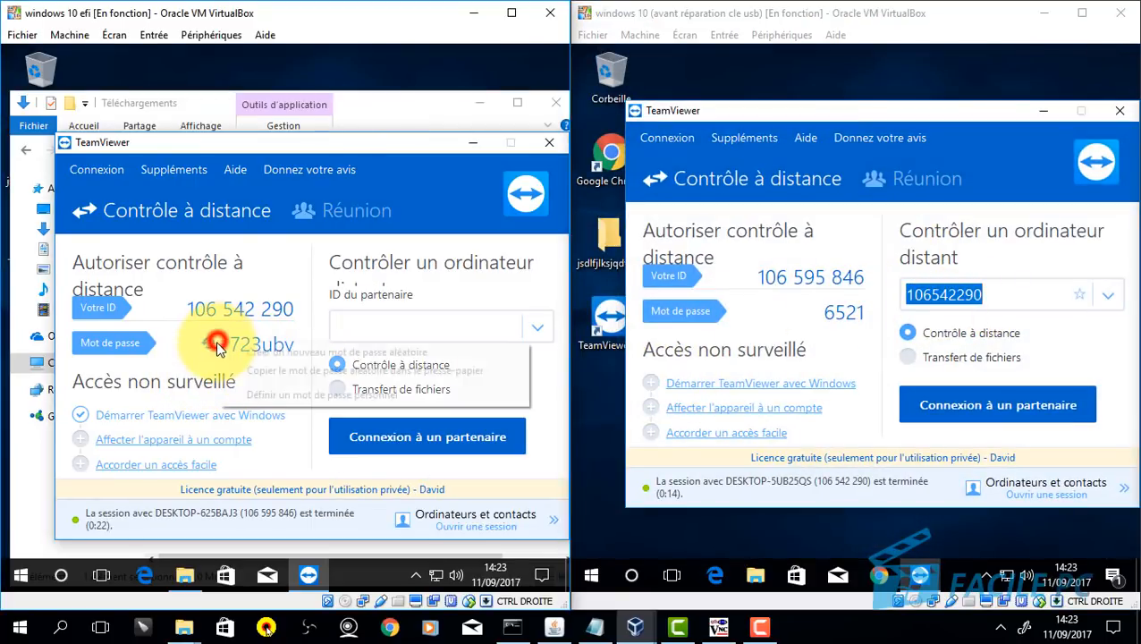
left_click(246, 353)
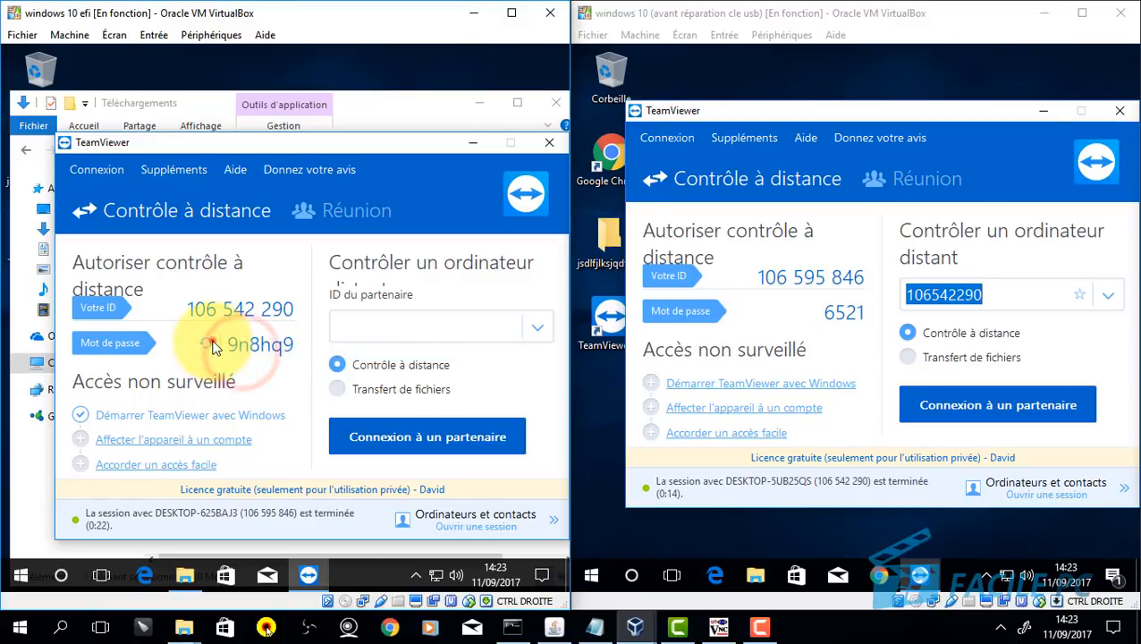
left_click(206, 344)
left_click(253, 354)
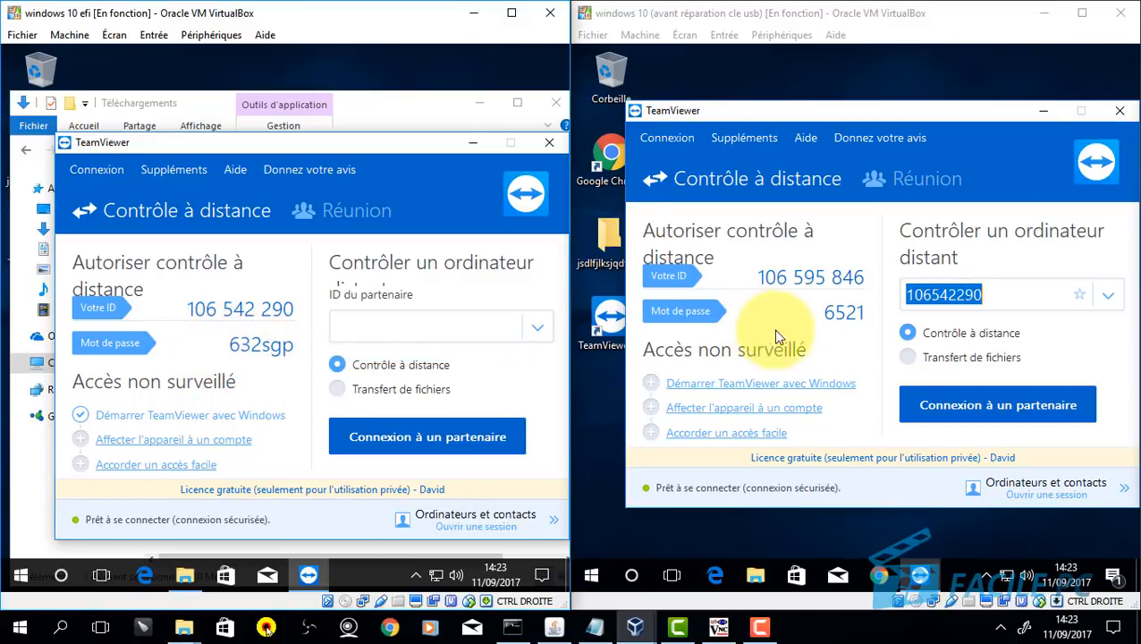
Step: Connect from the right machine using the new password, end the session, and minimize the left VM
left_click(992, 404)
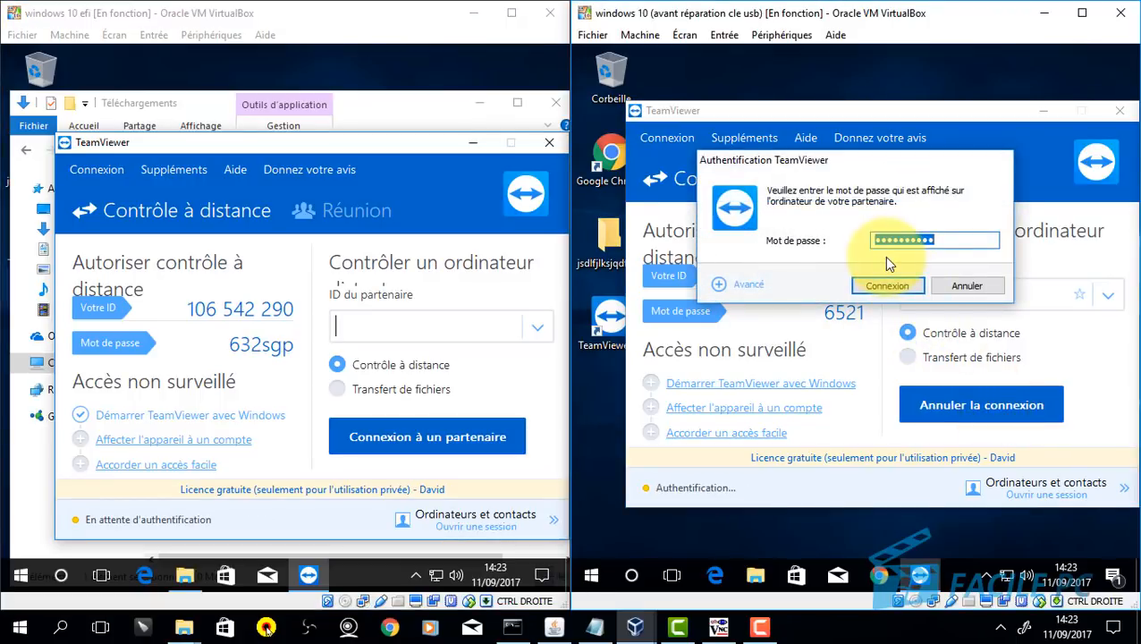
key("Return")
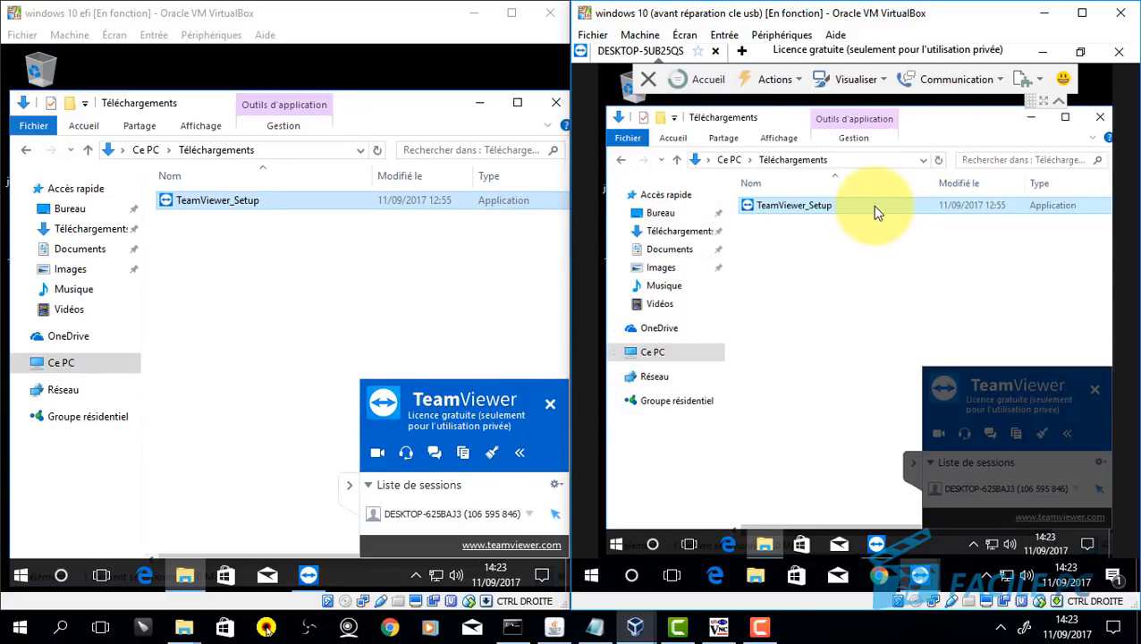
left_click(1118, 54)
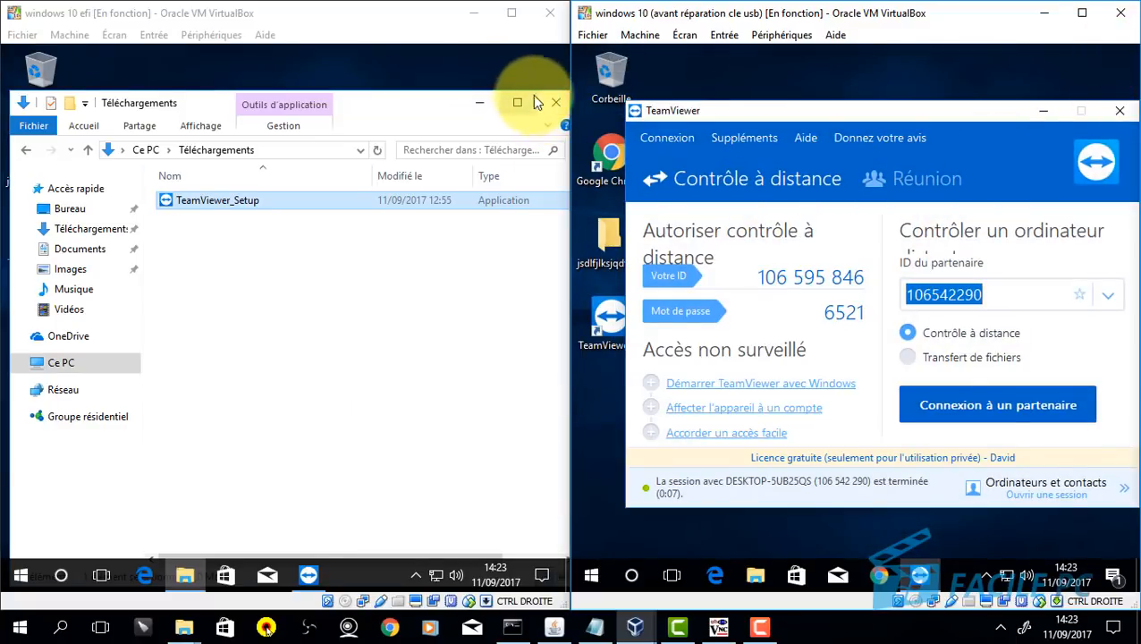
left_click(463, 14)
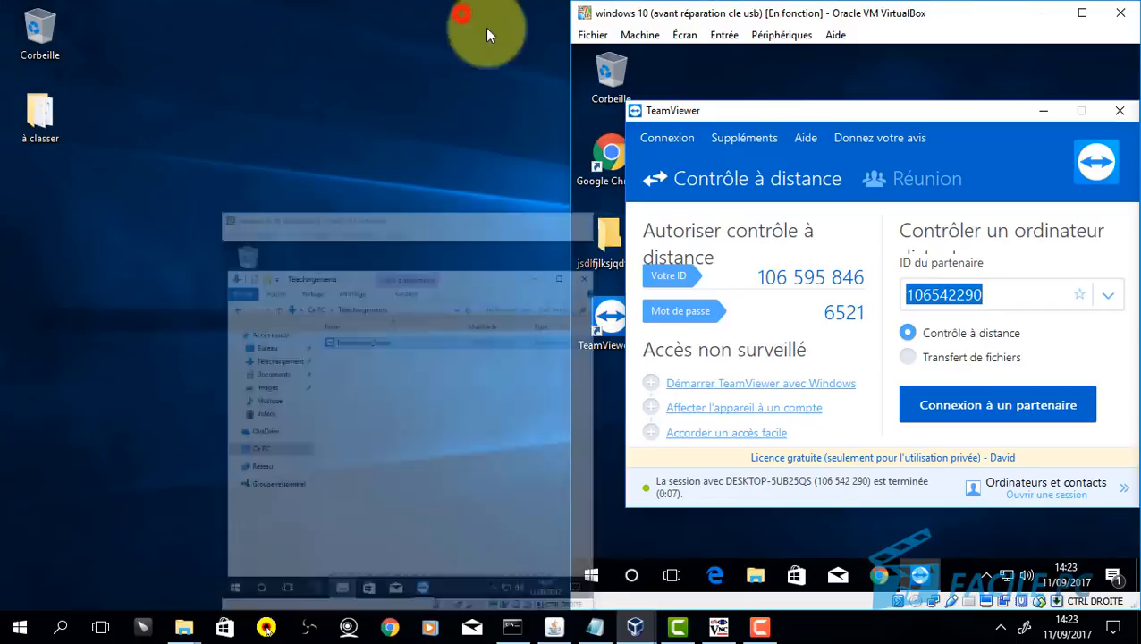
Step: Maximize the right VM and toggle it into fullscreen and back out
left_click(1082, 13)
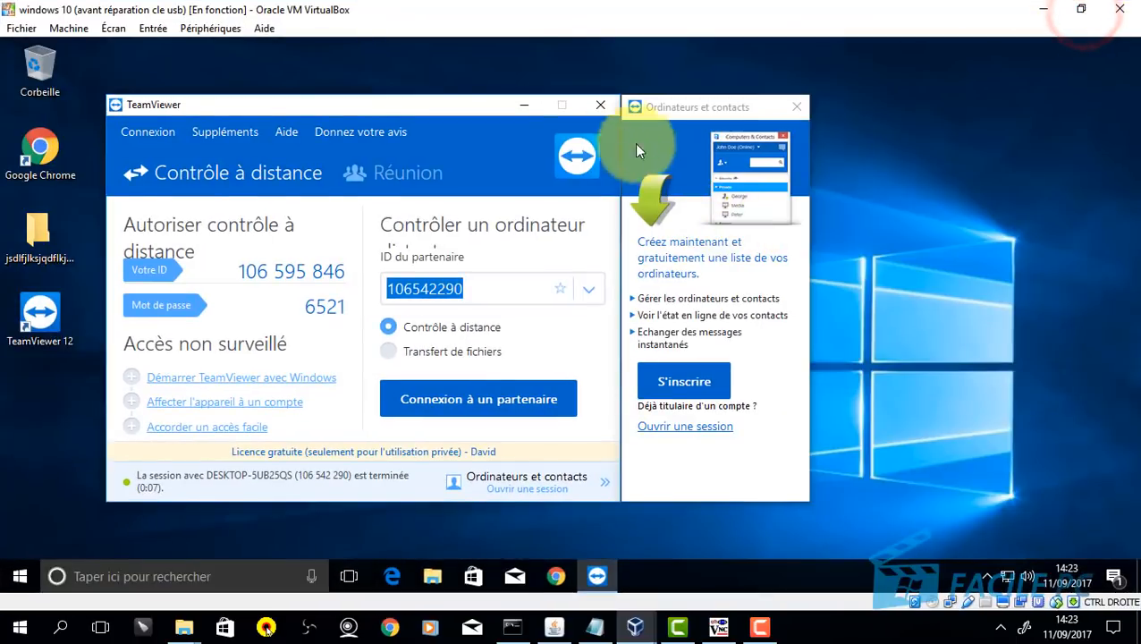
left_click(580, 61)
key("Control_R+f")
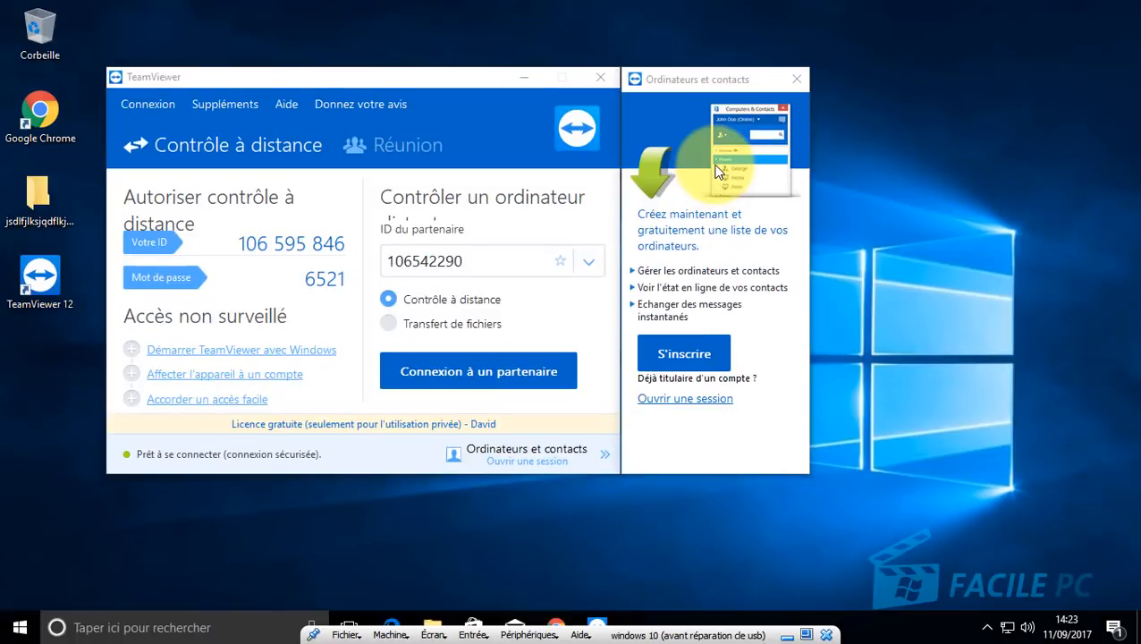
left_click(408, 72)
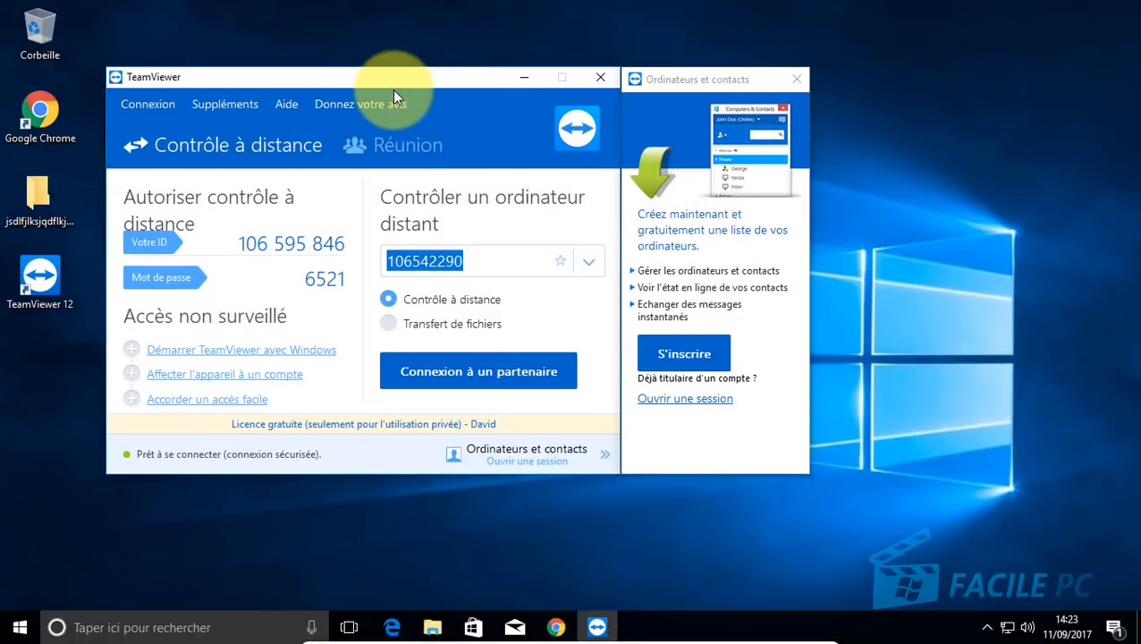
key("Control_R+f")
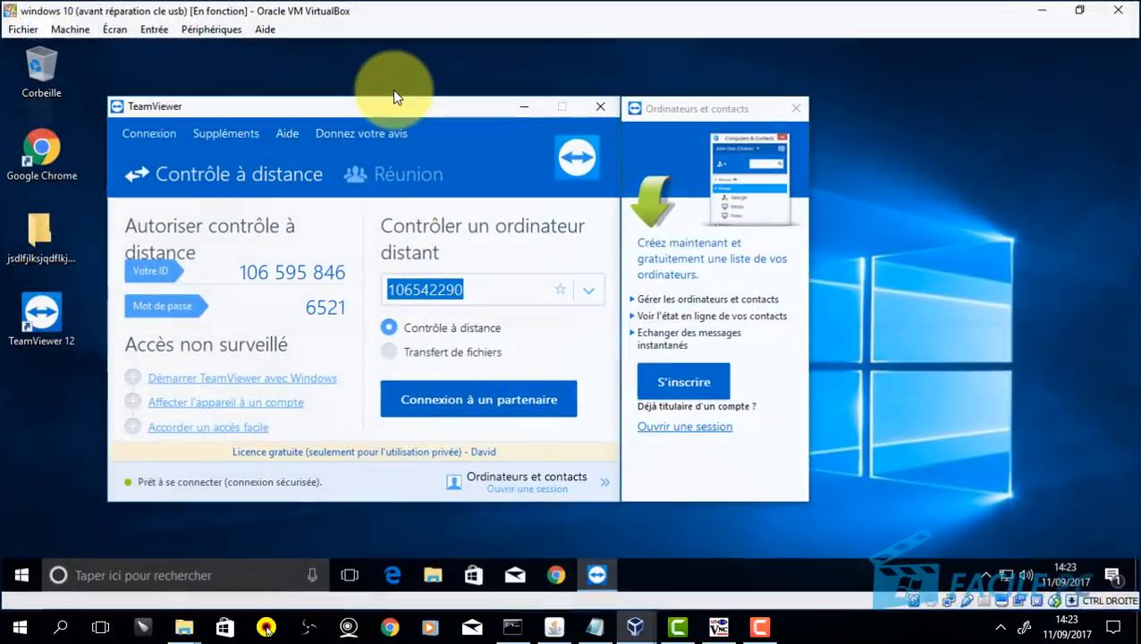
Step: Bring up and maximize 'windows 10 efi', close Téléchargements, and open its TeamViewer window
left_click(635, 626)
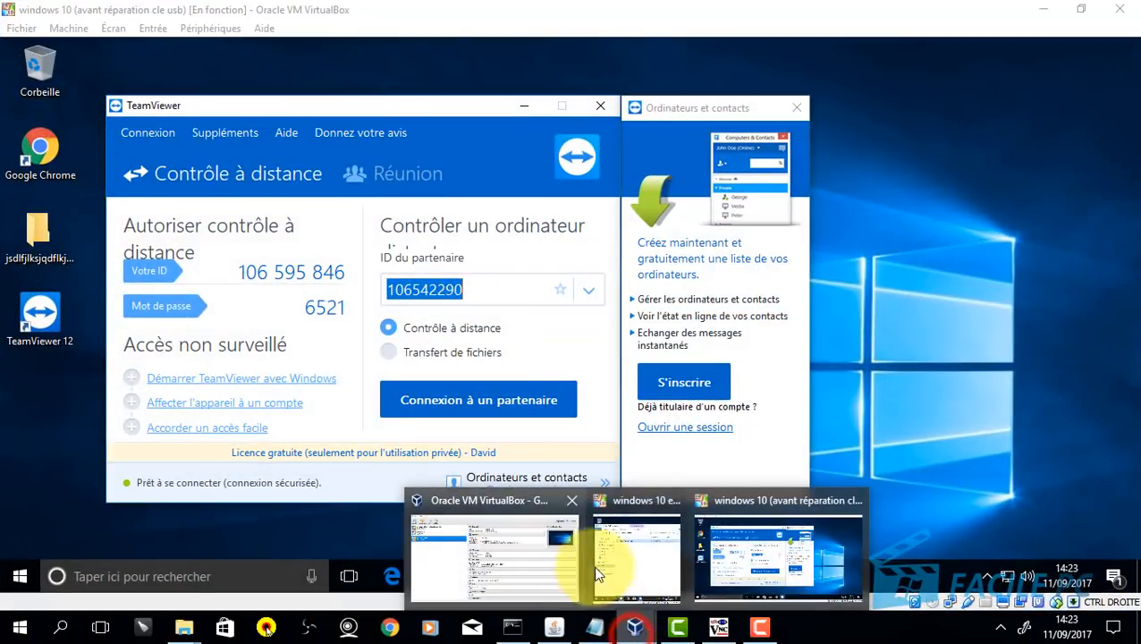
left_click(619, 548)
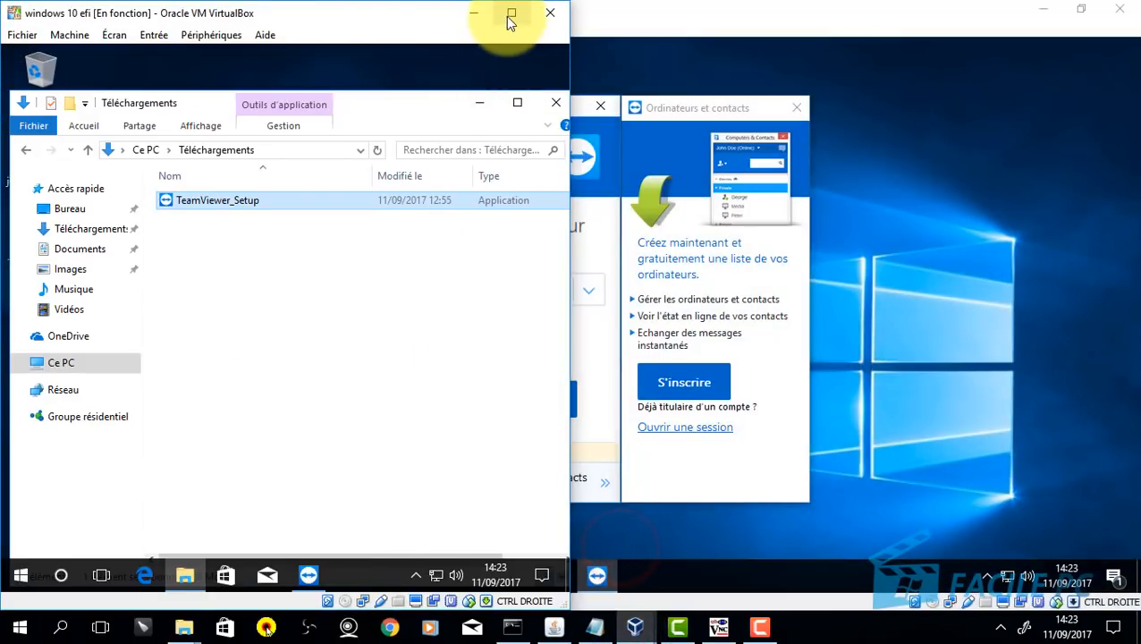
left_click(511, 14)
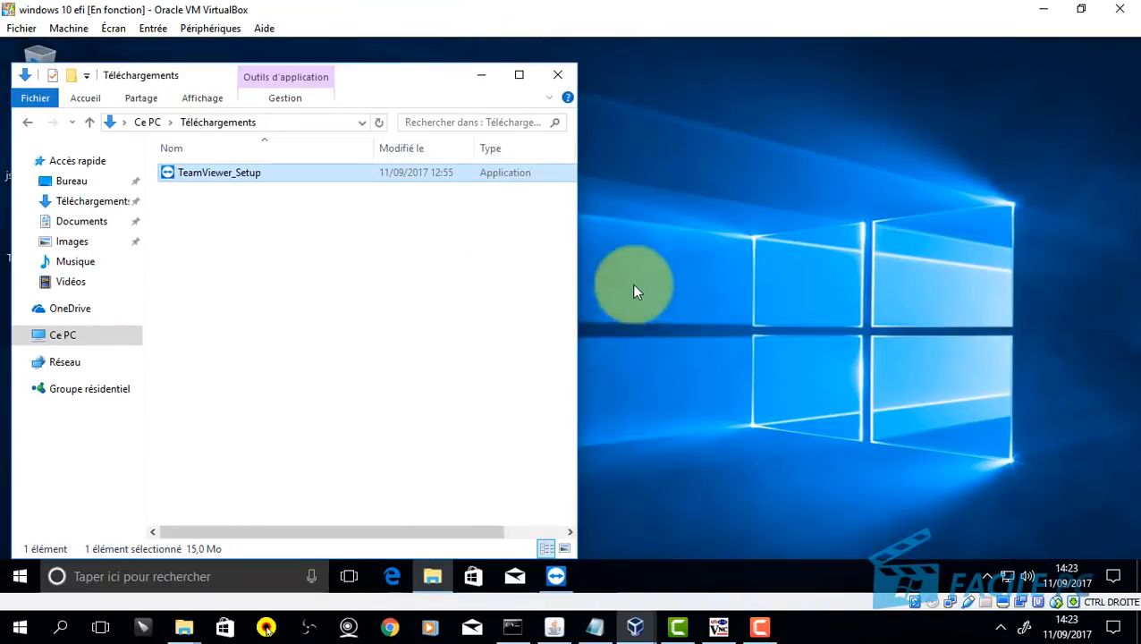
left_click(556, 74)
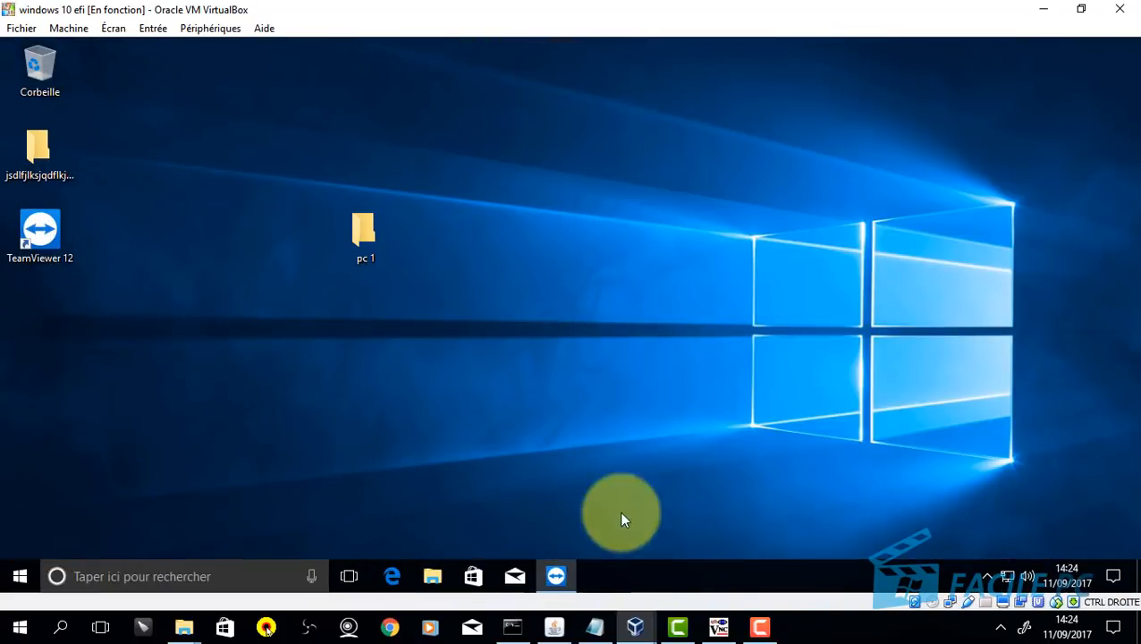
left_click(556, 576)
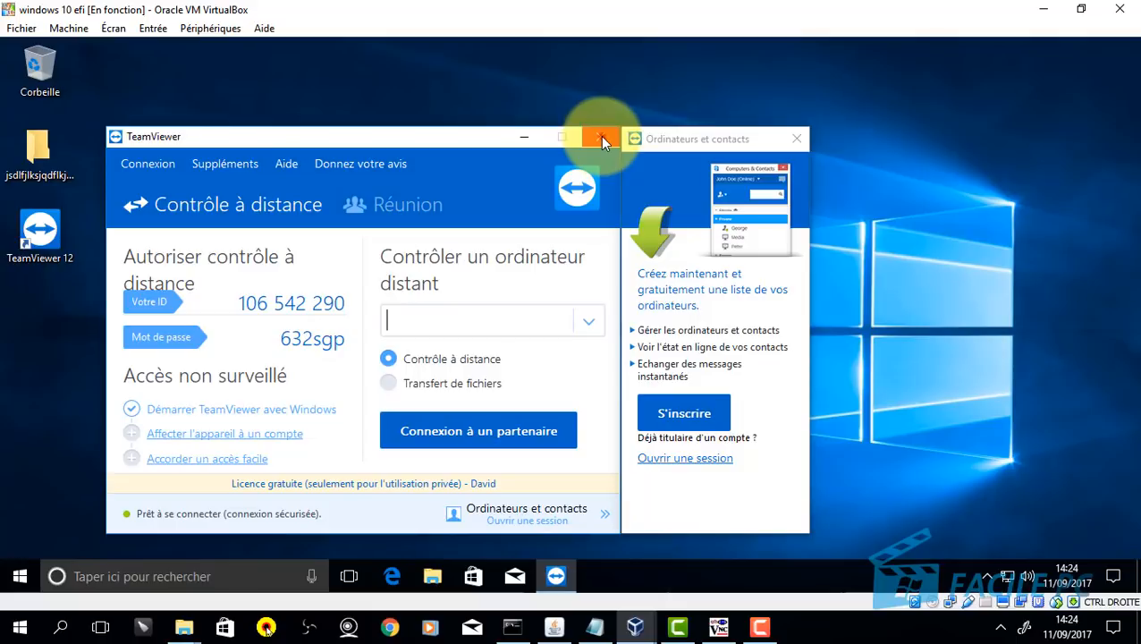
Step: Close TeamViewer to the tray, reopen it from the hidden icons, and close it again
left_click(602, 138)
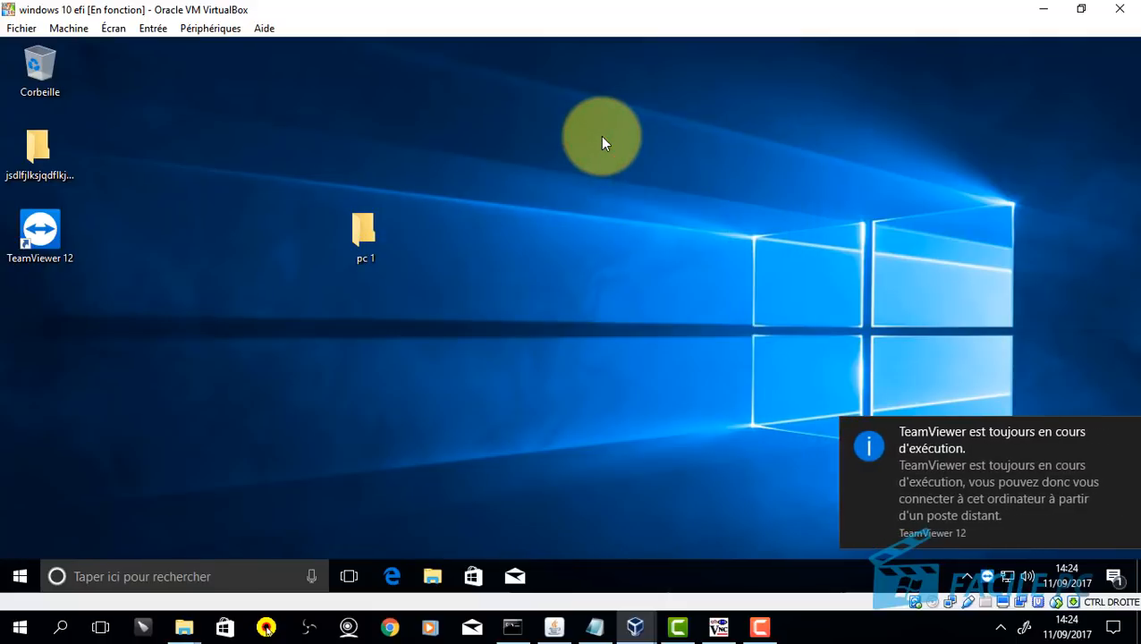
mouse_move(990, 444)
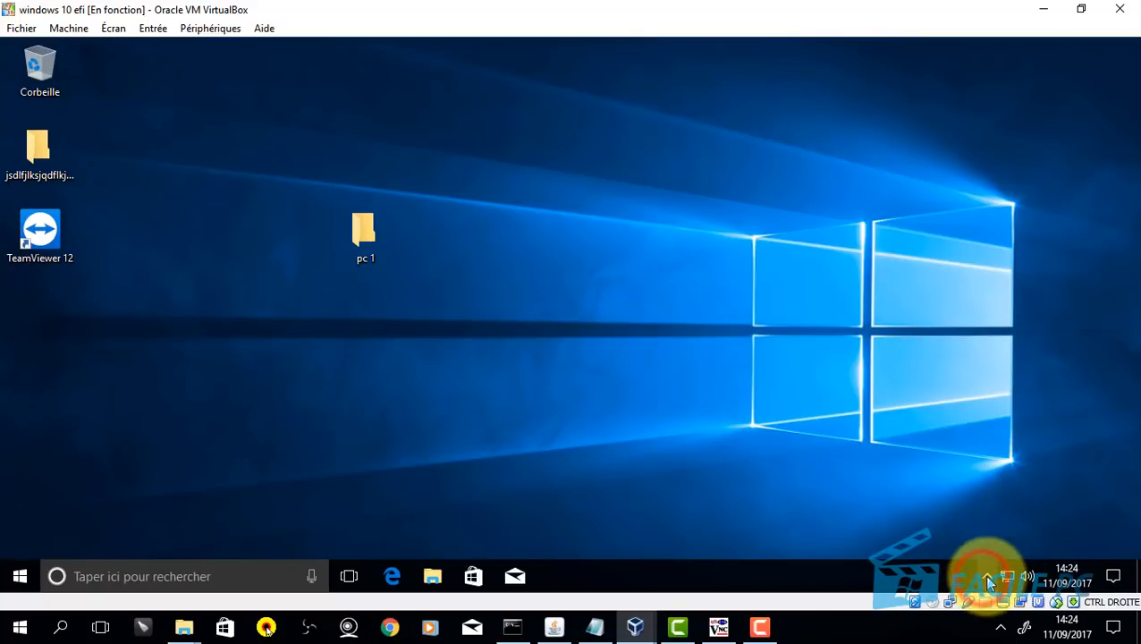
left_click(988, 577)
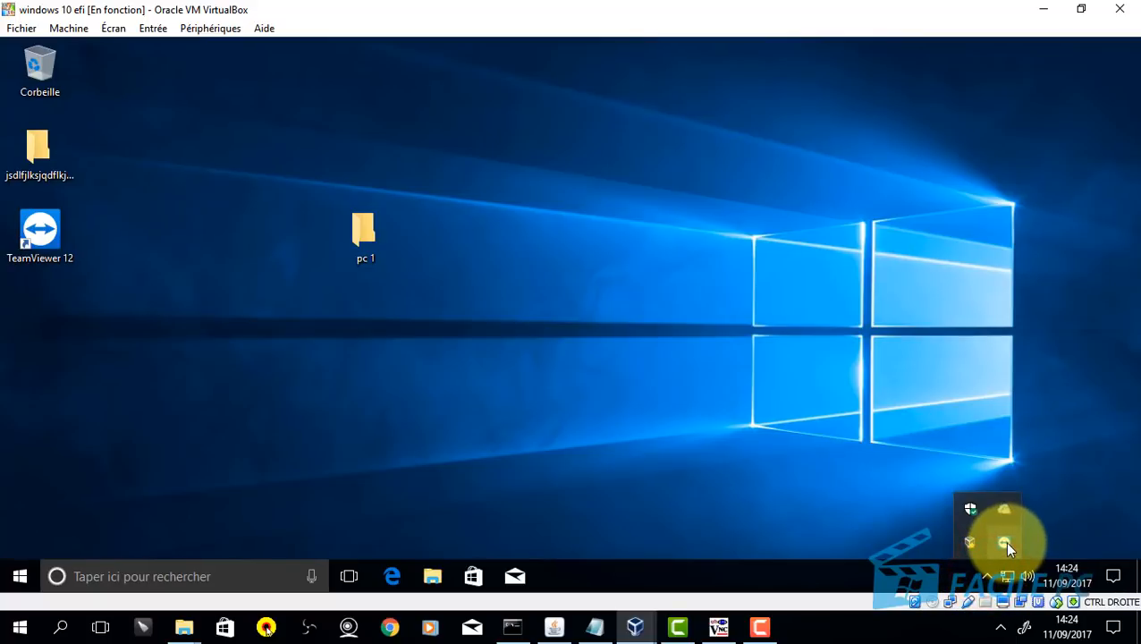
left_click(1006, 542)
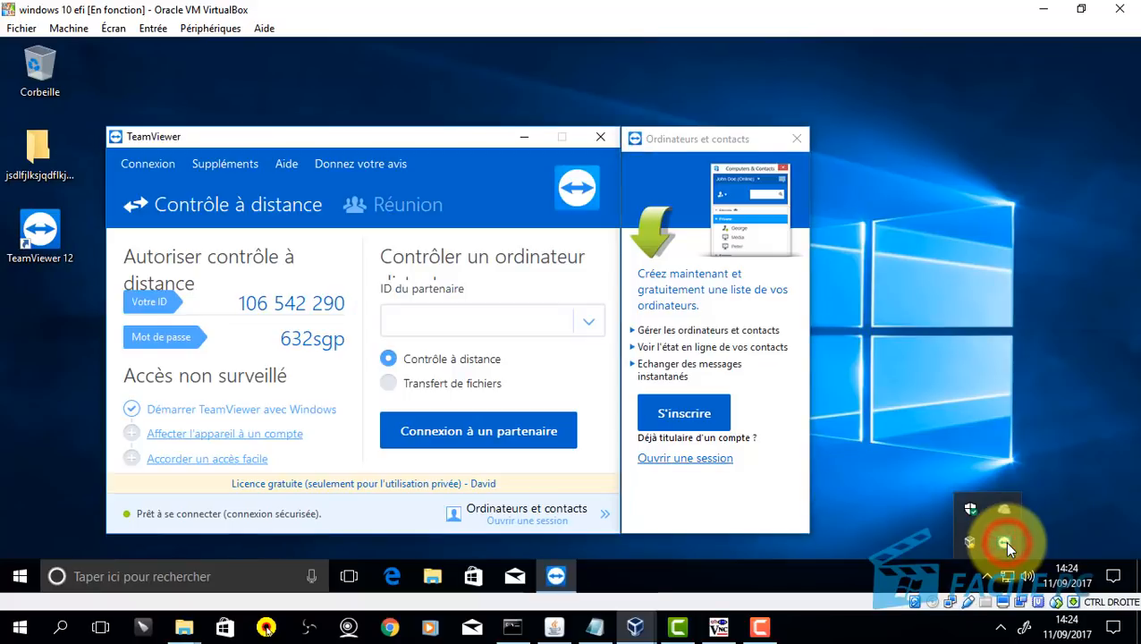
left_click(603, 141)
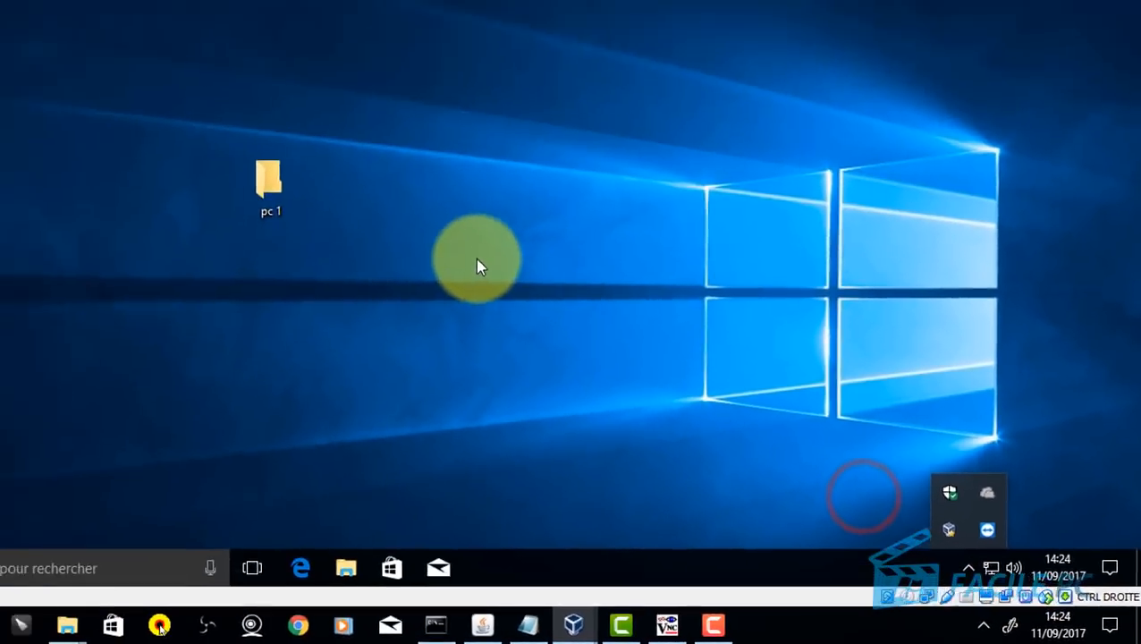
Step: Recheck the hidden tray icons for TeamViewer, then dismiss the popup and return to the desktop
left_click(474, 255)
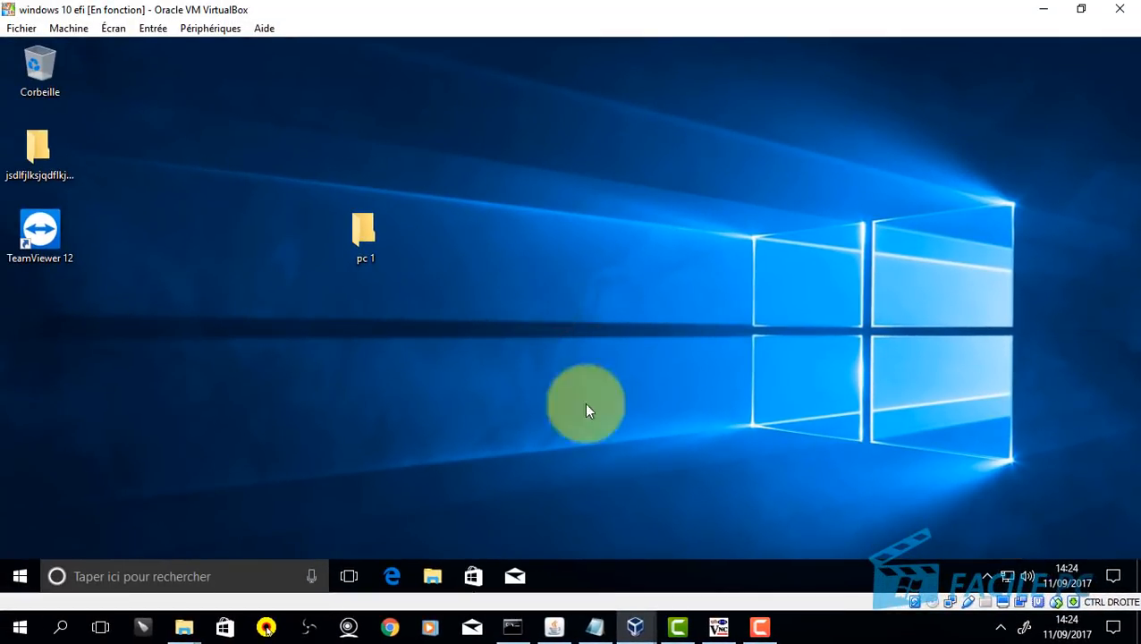
left_click(579, 362)
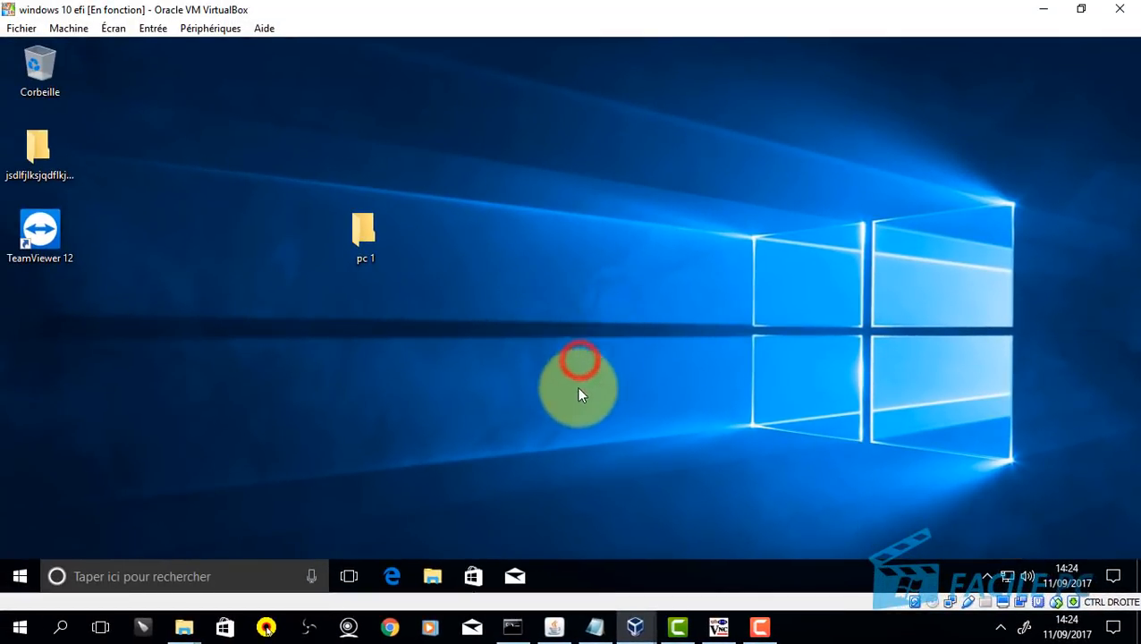
left_click(989, 576)
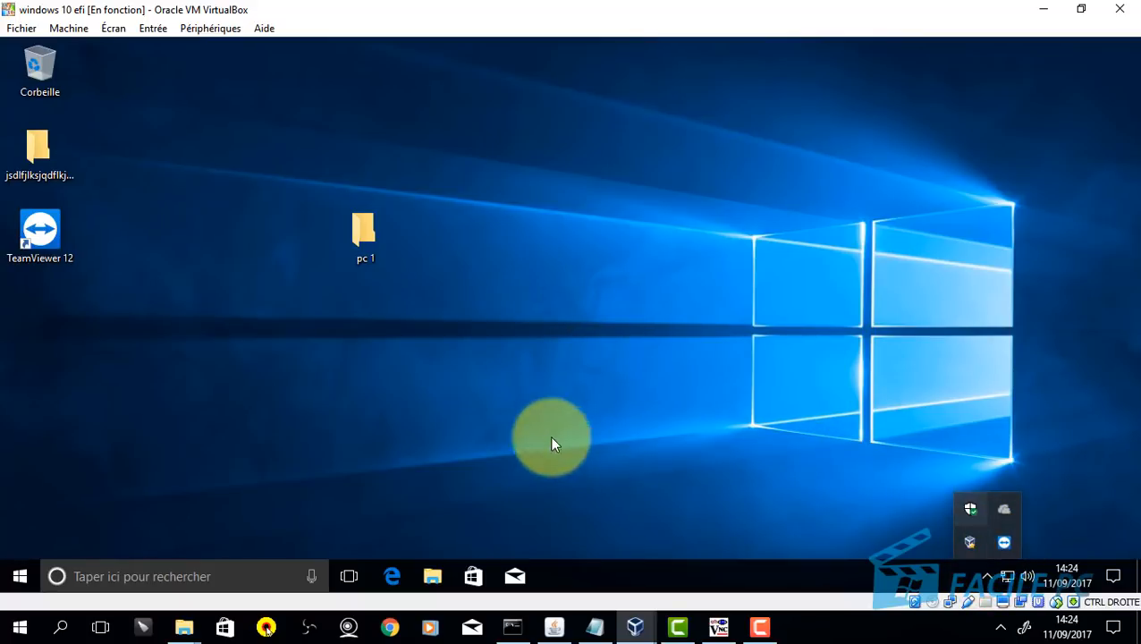
left_click(543, 400)
left_click(552, 349)
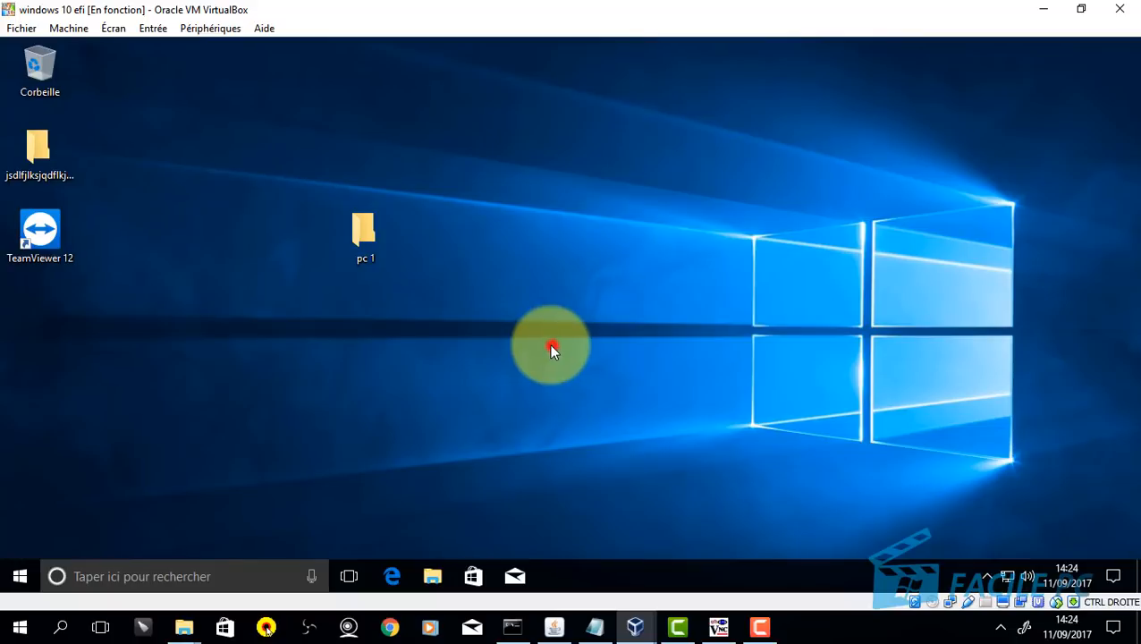